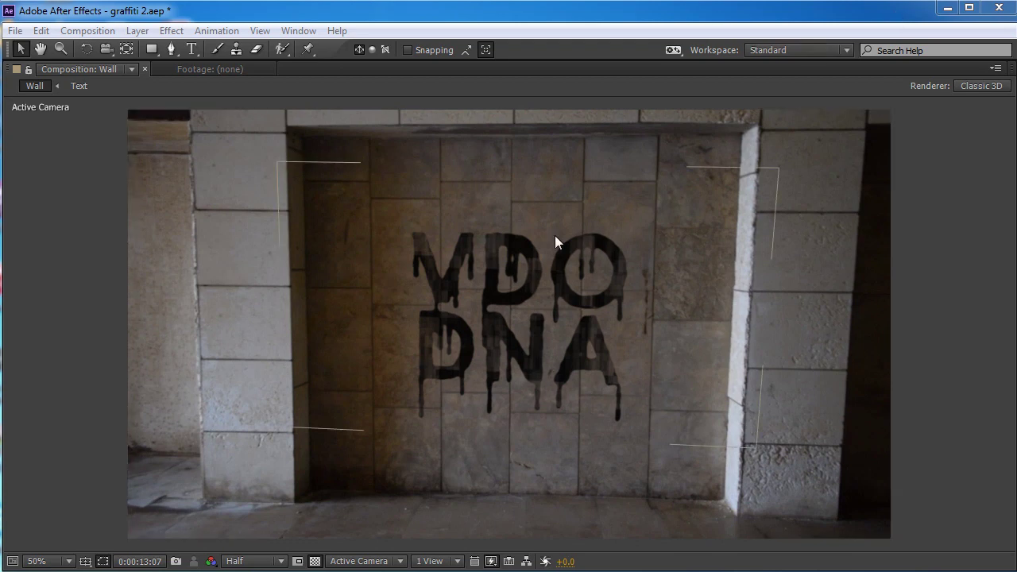
Preview the finished graffiti shot in the Wall composition and restore the full panel layout.
click(934, 275)
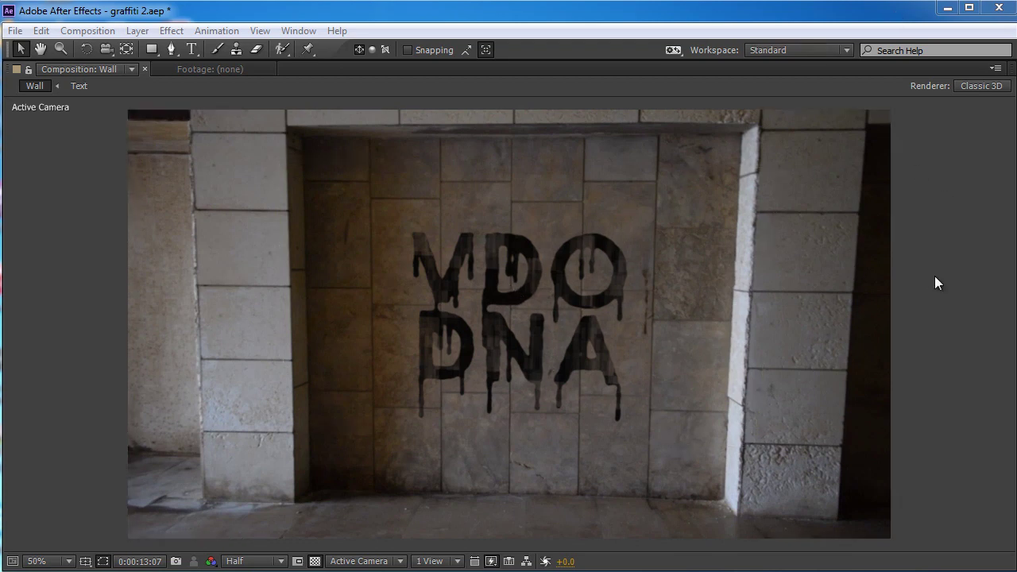
key(space)
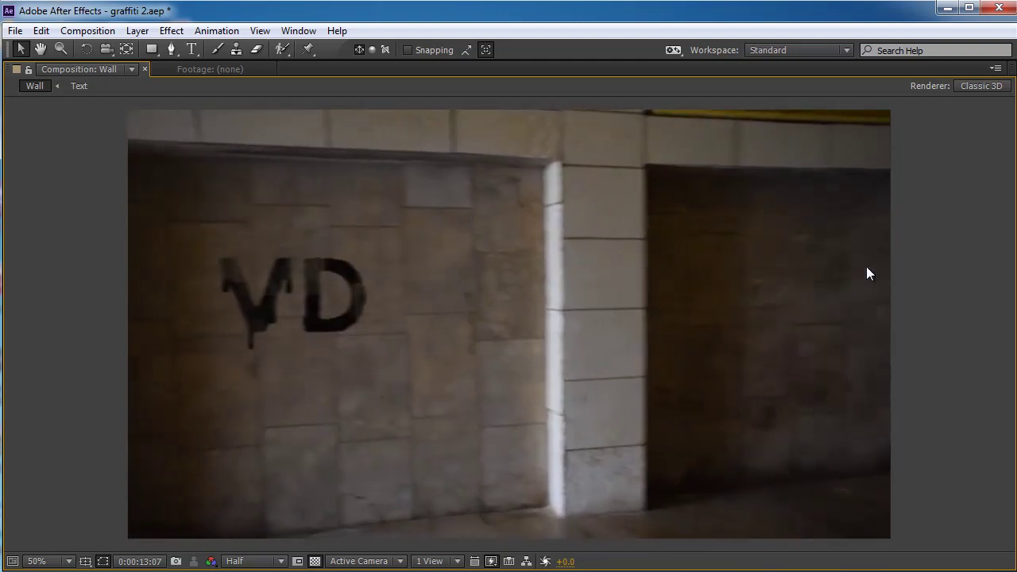
key(space)
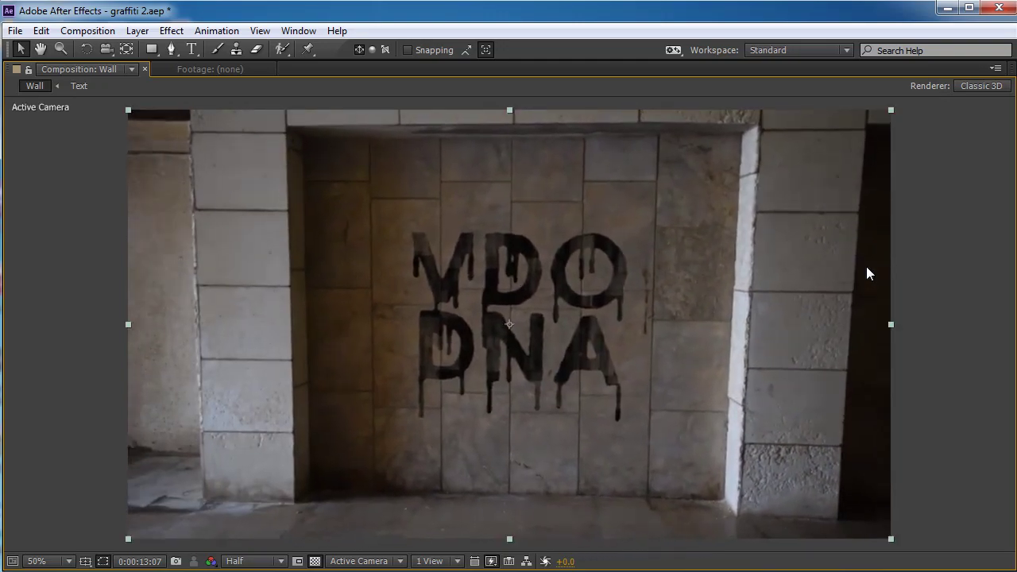
key(grave)
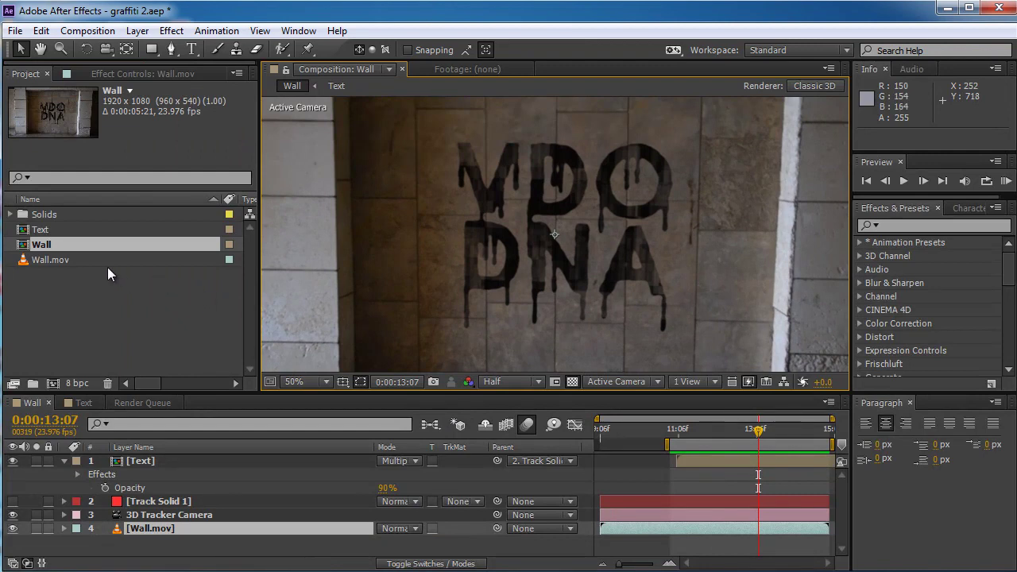
Create a new composition from the Wall.mov footage and fit the whole frame in view.
click(61, 259)
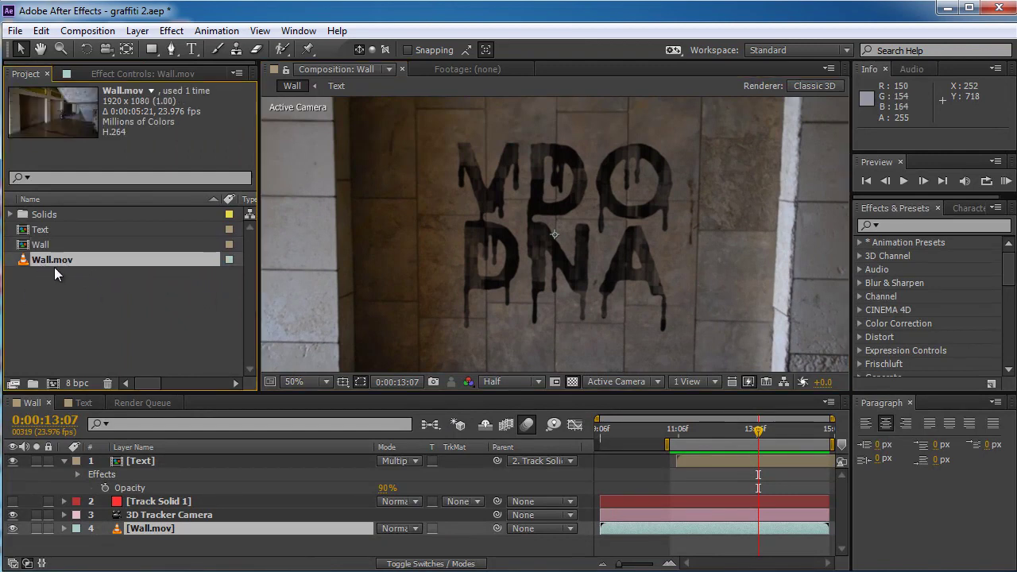
drag(53, 258, 53, 383)
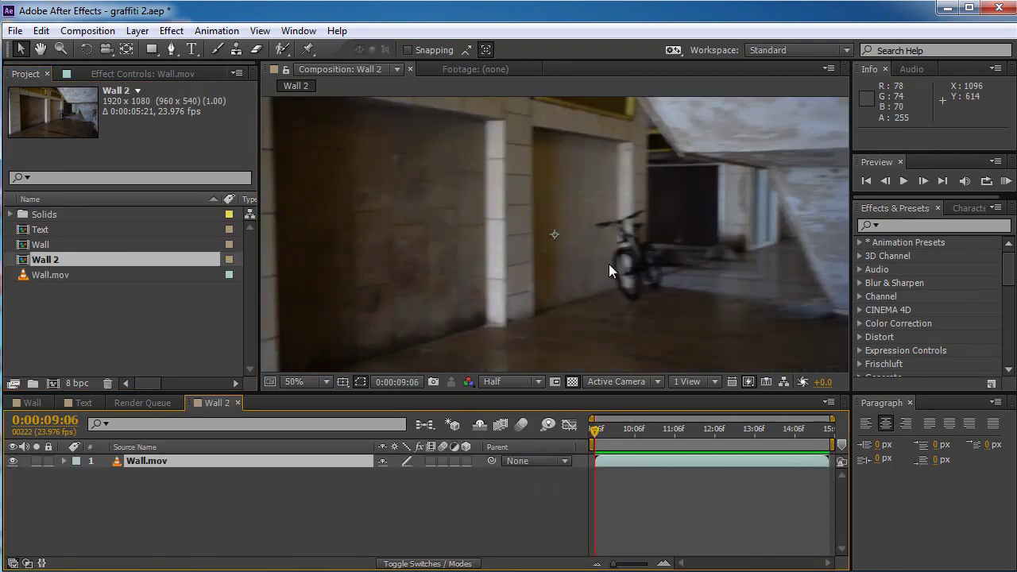
key(comma)
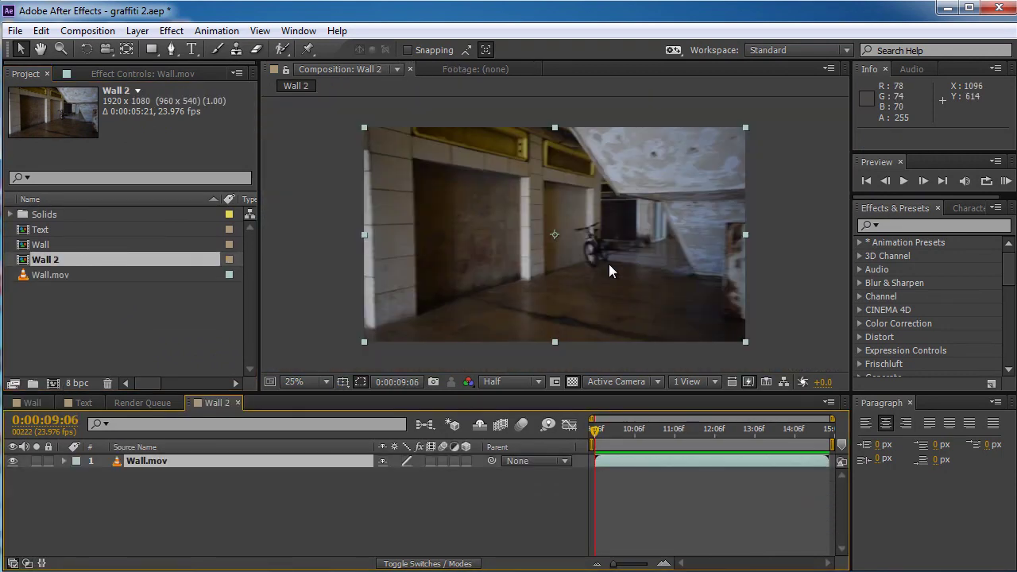
Go to 0:00:12:21, where the wall faces the camera, and start Track Camera on the Wall.mov layer.
drag(604, 429, 740, 430)
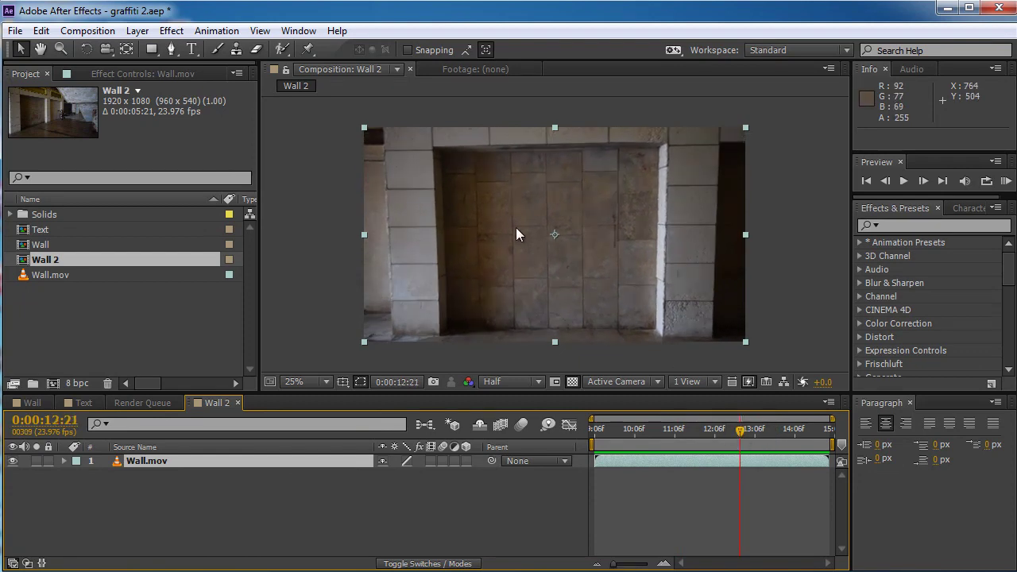
right_click(524, 213)
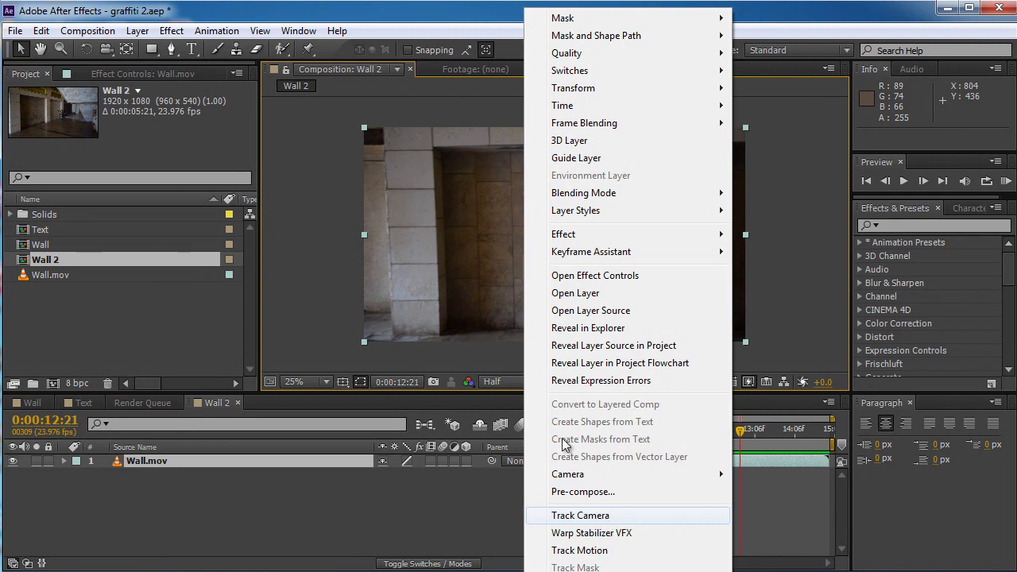
right_click(460, 200)
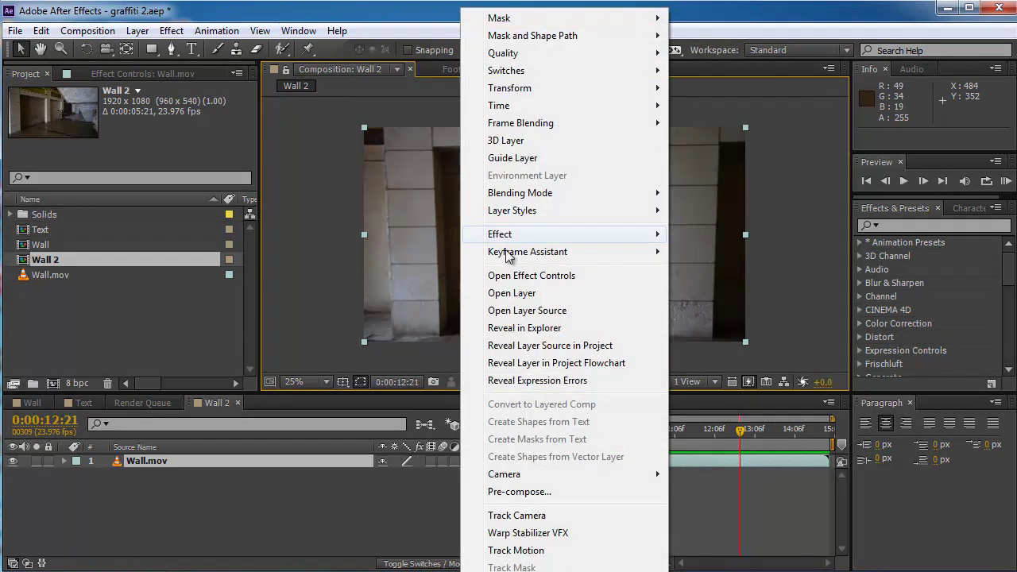
click(526, 522)
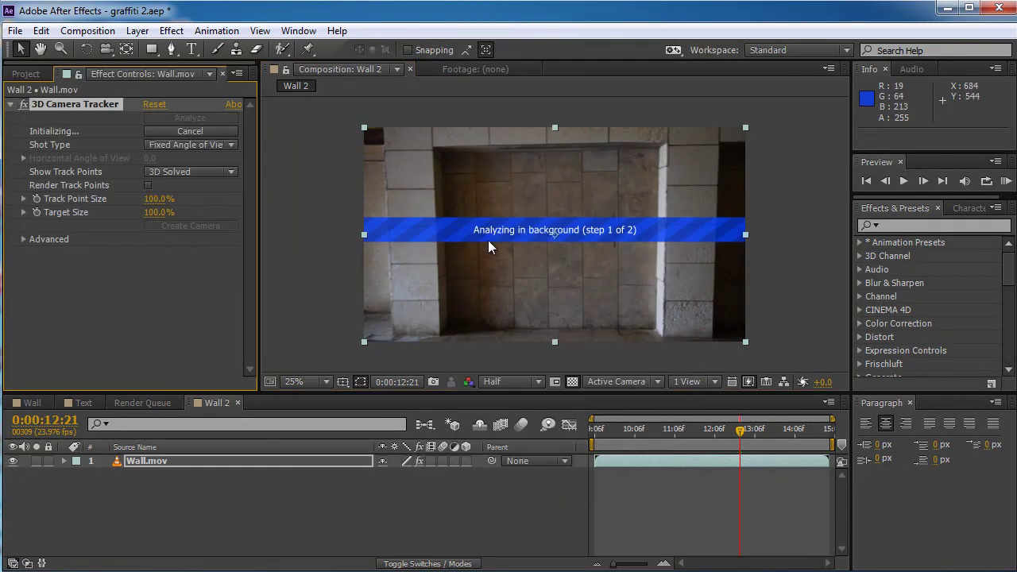
Create a 1920 x 1080 composition named Grafitti at 23.976 fps with a duration of 0:00:05:21.
click(97, 32)
click(105, 54)
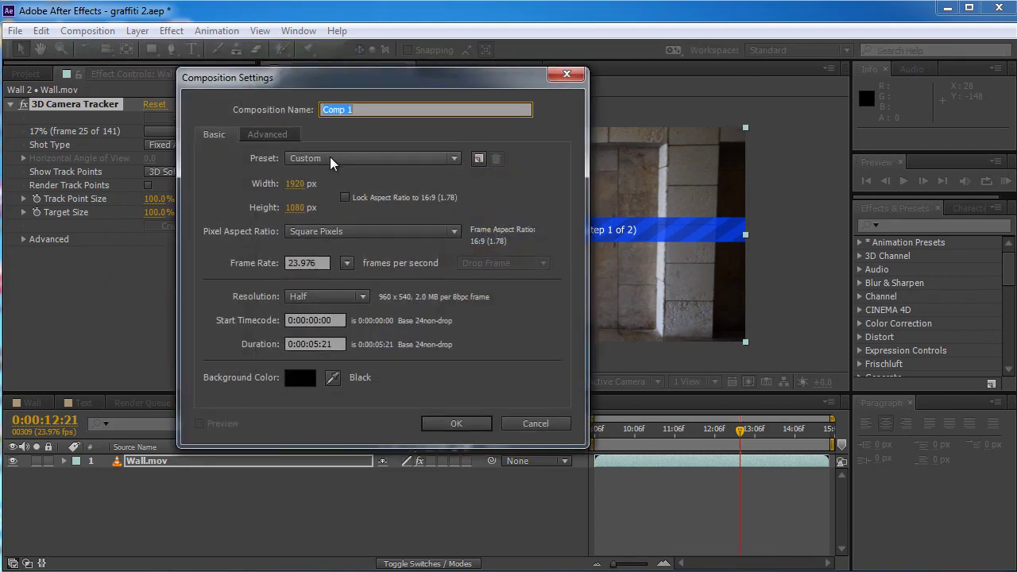
text(Graf)
text(itti)
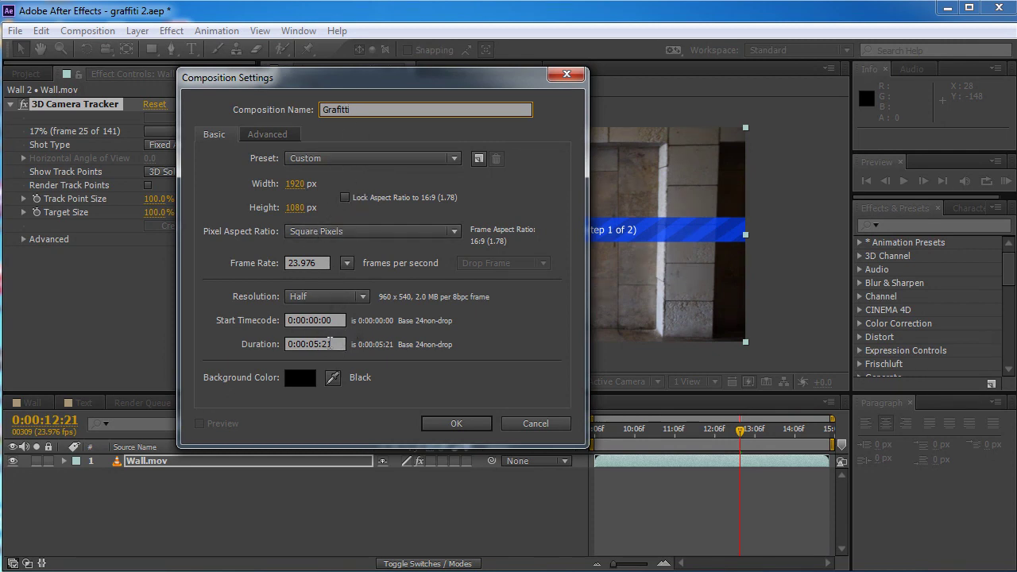
click(453, 423)
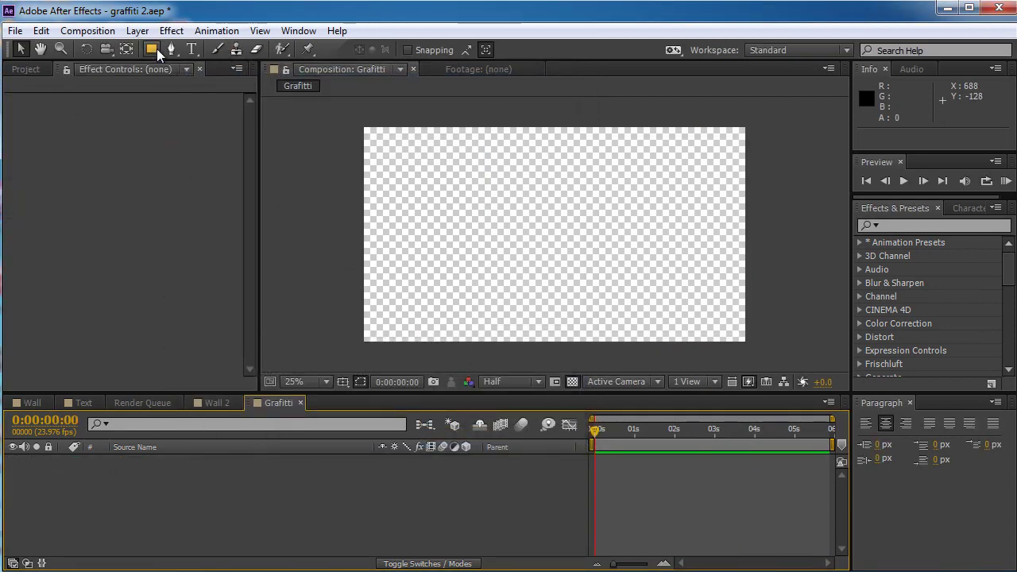
Add a two-line text layer reading VDO DNA in the Grafitti composition.
click(193, 48)
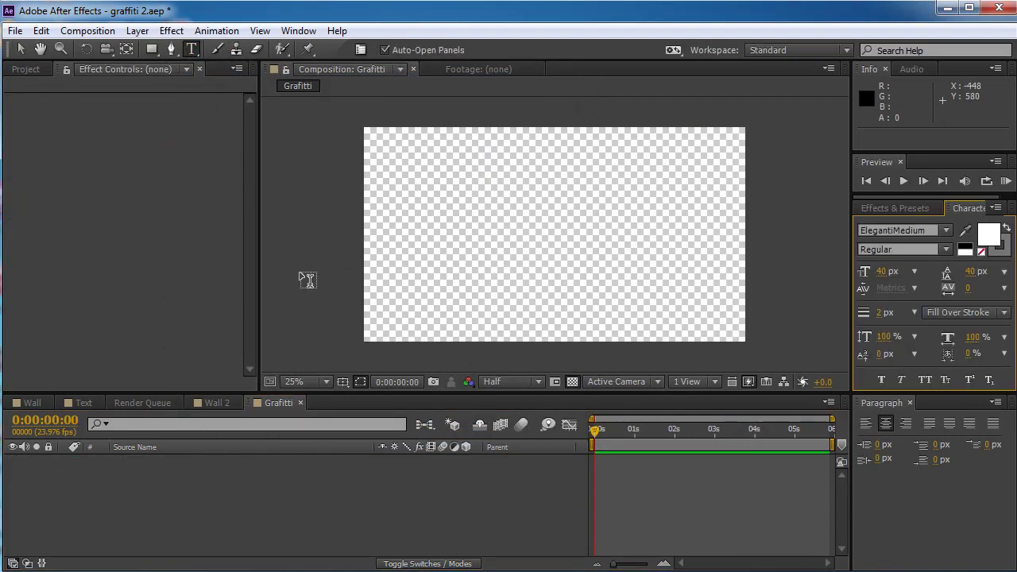
click(489, 218)
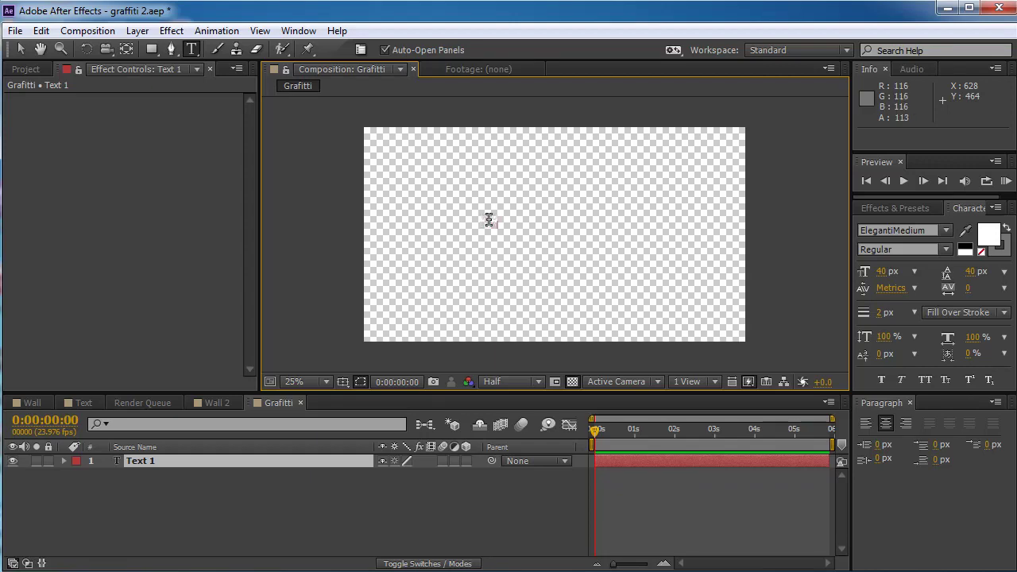
text(G)
Set the text's fill colour to black and remove its stroke.
click(989, 235)
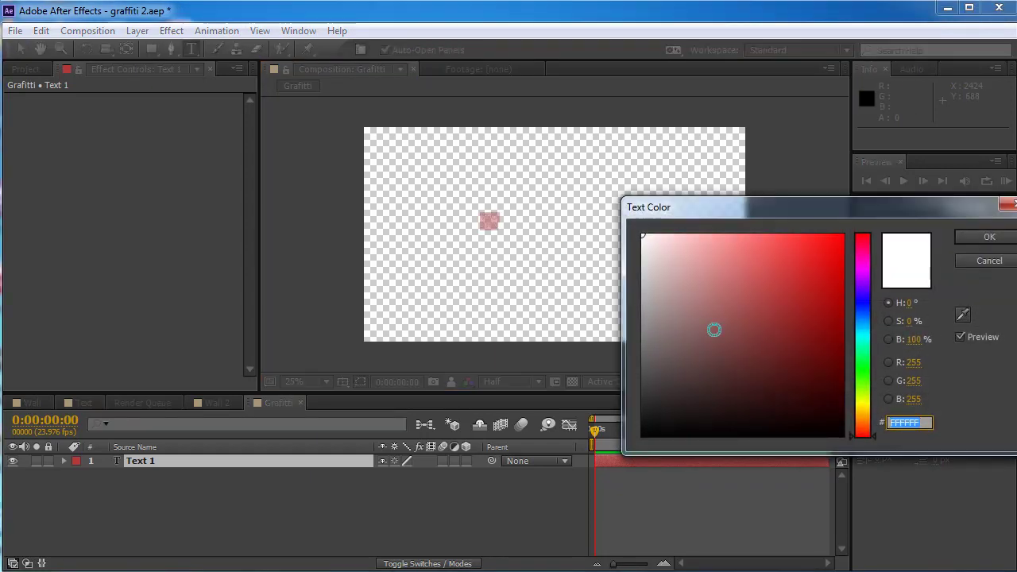
drag(715, 329, 571, 537)
click(995, 237)
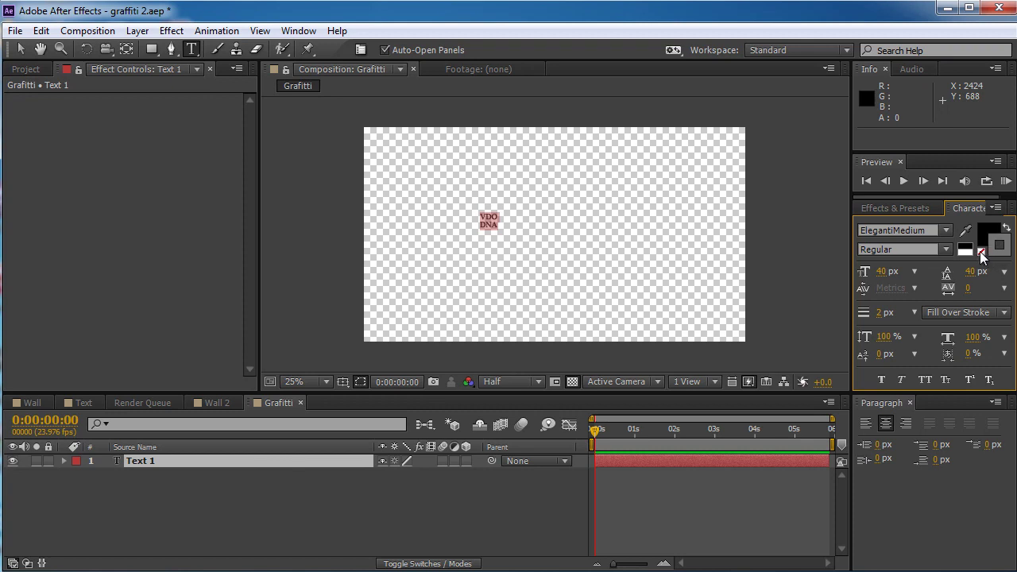
click(981, 253)
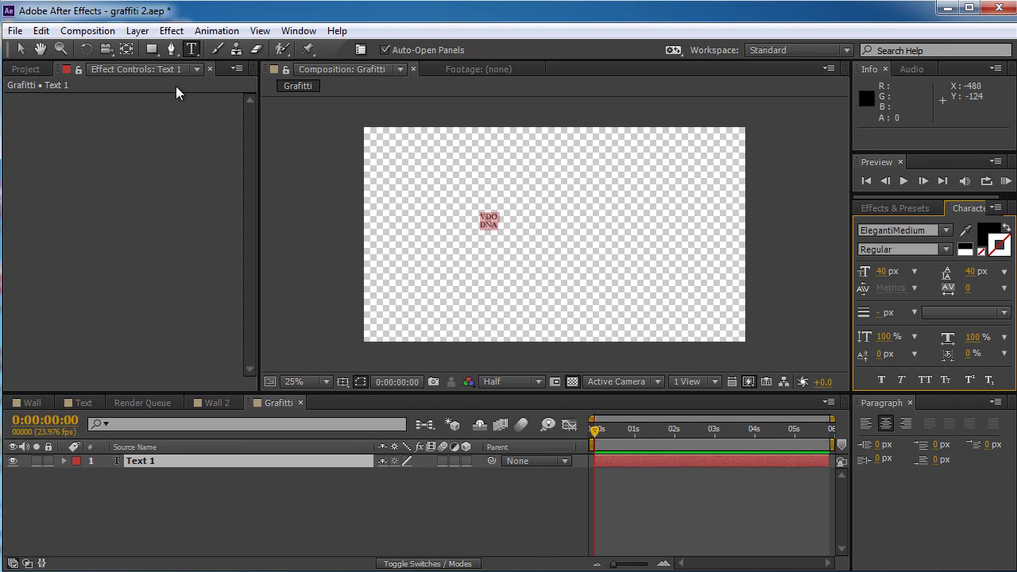
Scale up the VDO DNA text and place it near the middle of the frame at about 928, 480.
click(21, 50)
drag(499, 211, 601, 153)
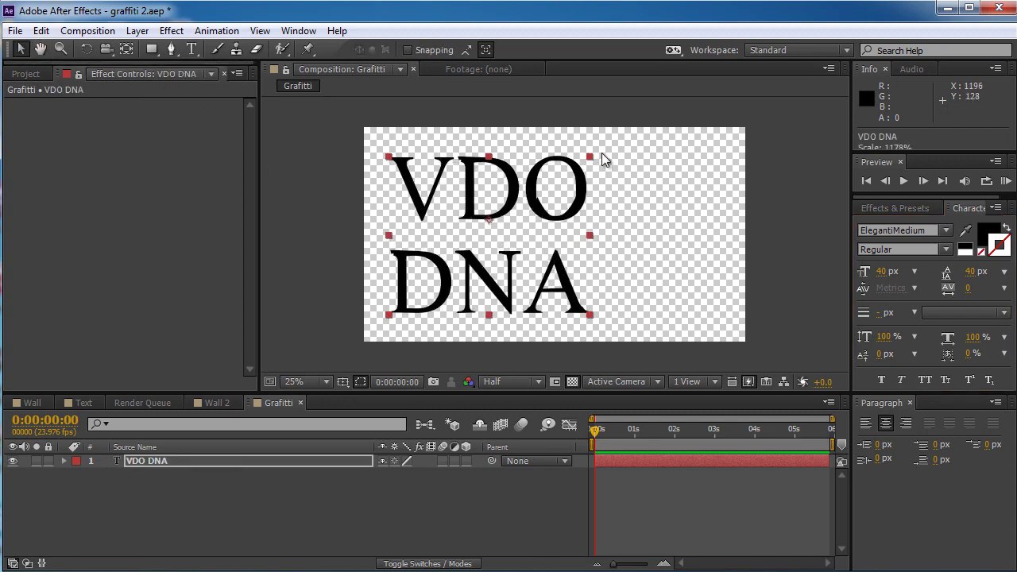
drag(630, 212, 606, 198)
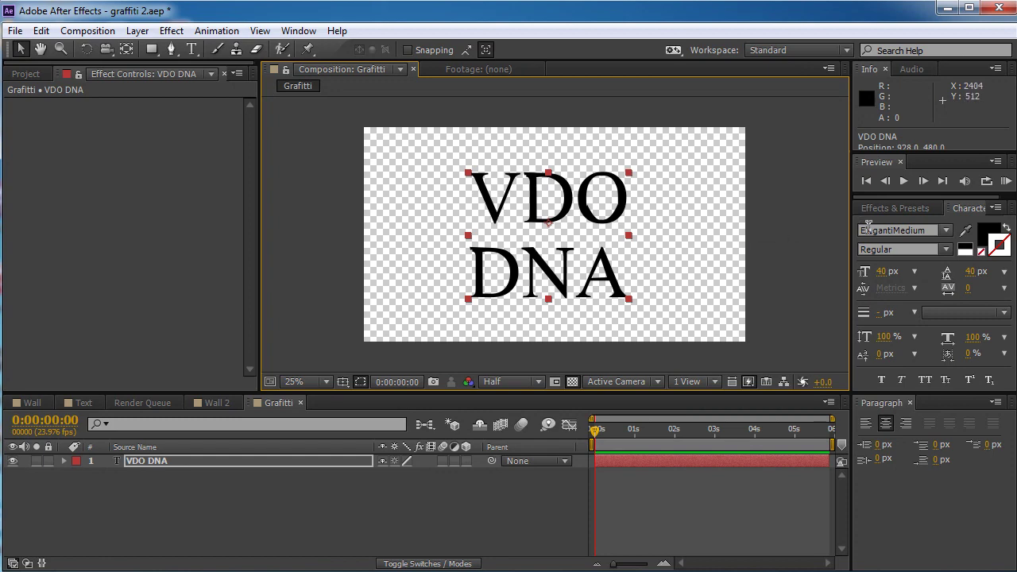
Try the Corbel, Centaur and Century fonts on the VDO DNA text.
click(946, 231)
scroll(918, 278, down, 3)
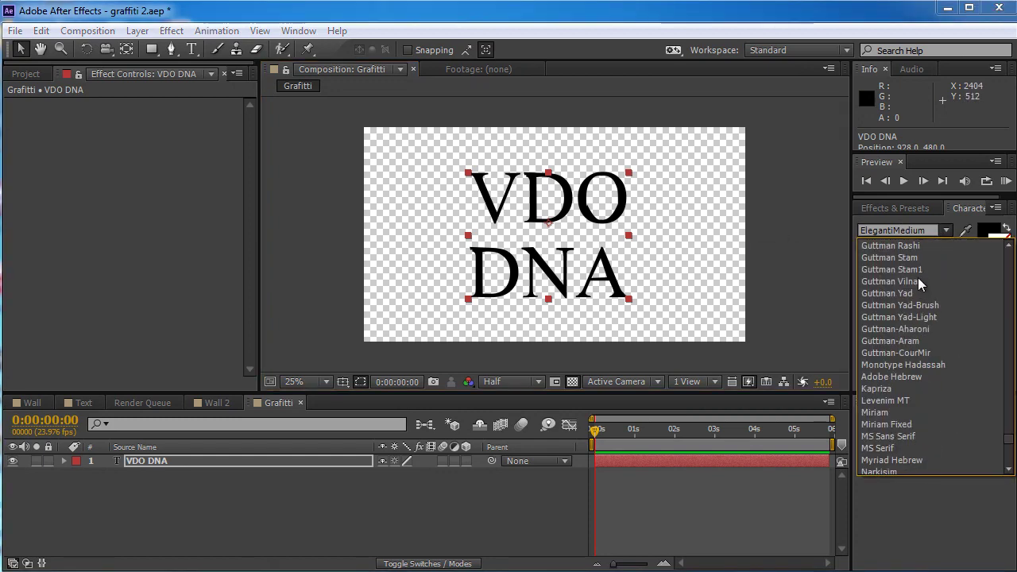
scroll(916, 284, up, 8)
scroll(916, 284, up, 20)
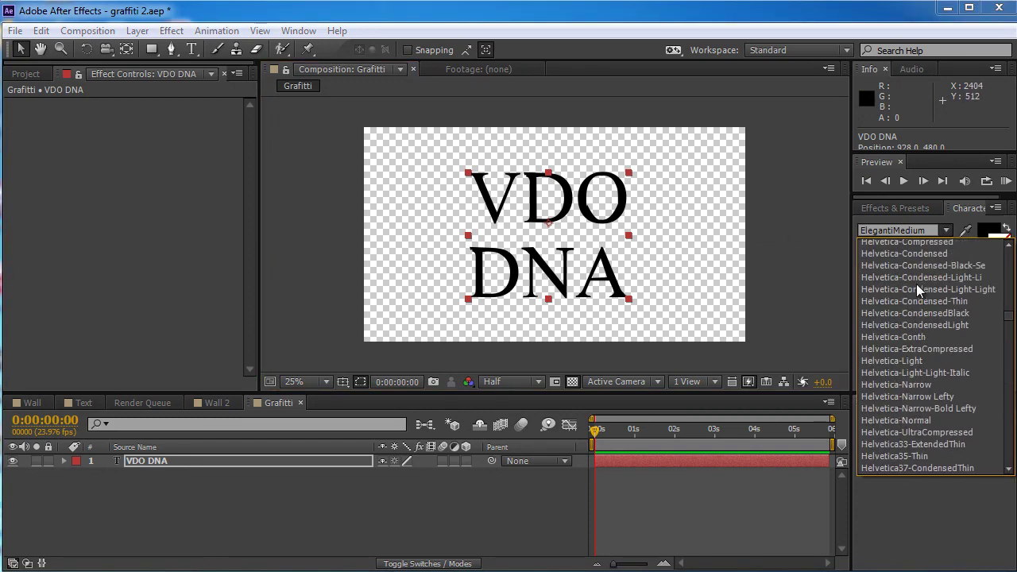
scroll(916, 283, up, 15)
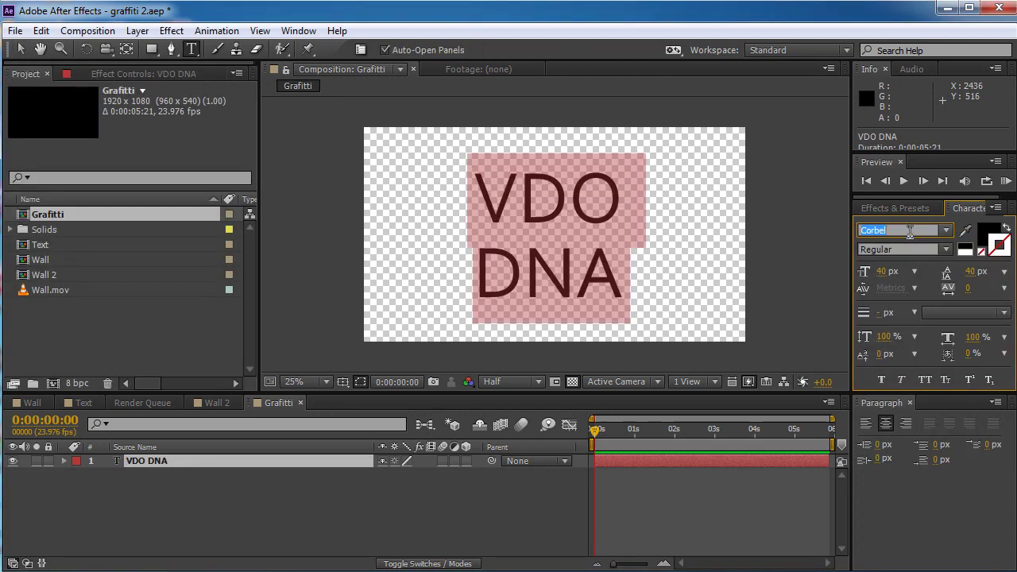
text(Centaur)
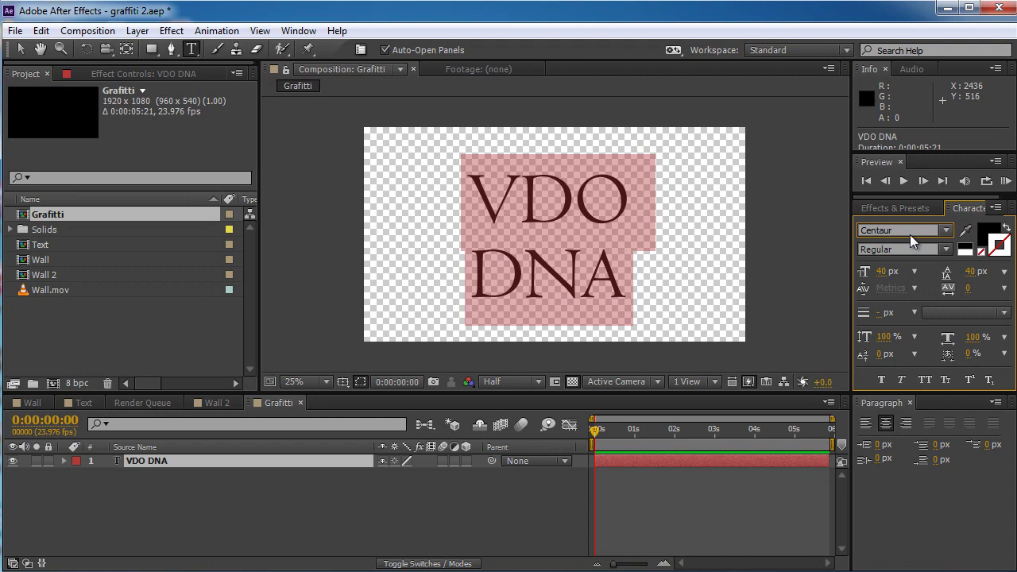
text(u)
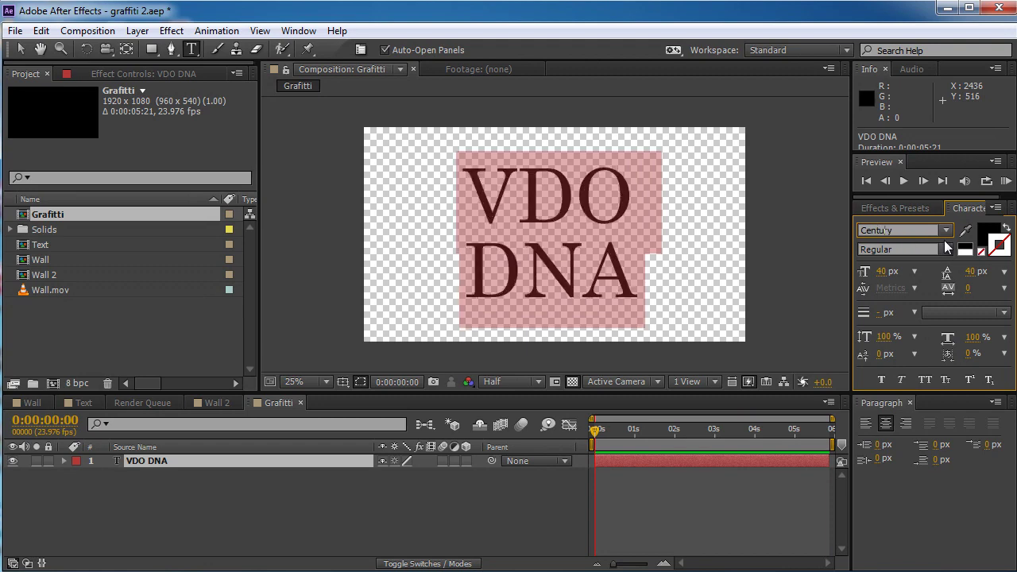
Set the text's font to Century Gothic Bold and move the text to about 936, 456.
click(944, 234)
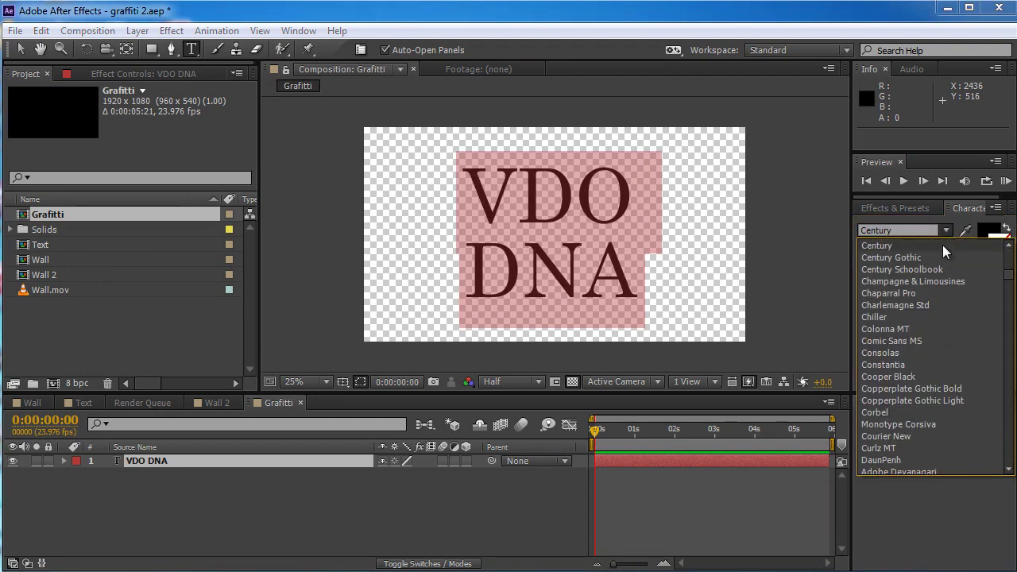
click(945, 254)
click(947, 249)
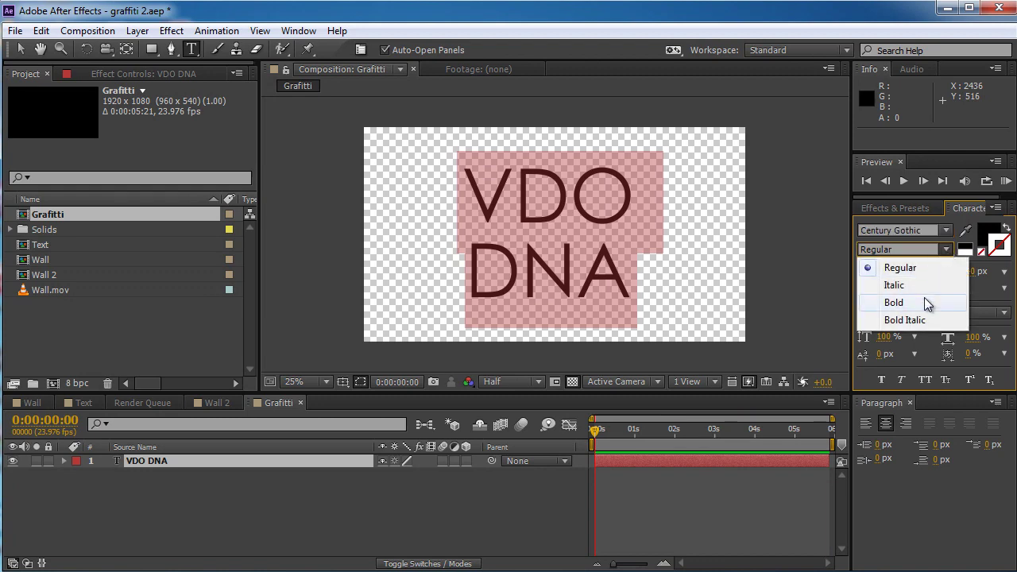
click(924, 302)
click(19, 49)
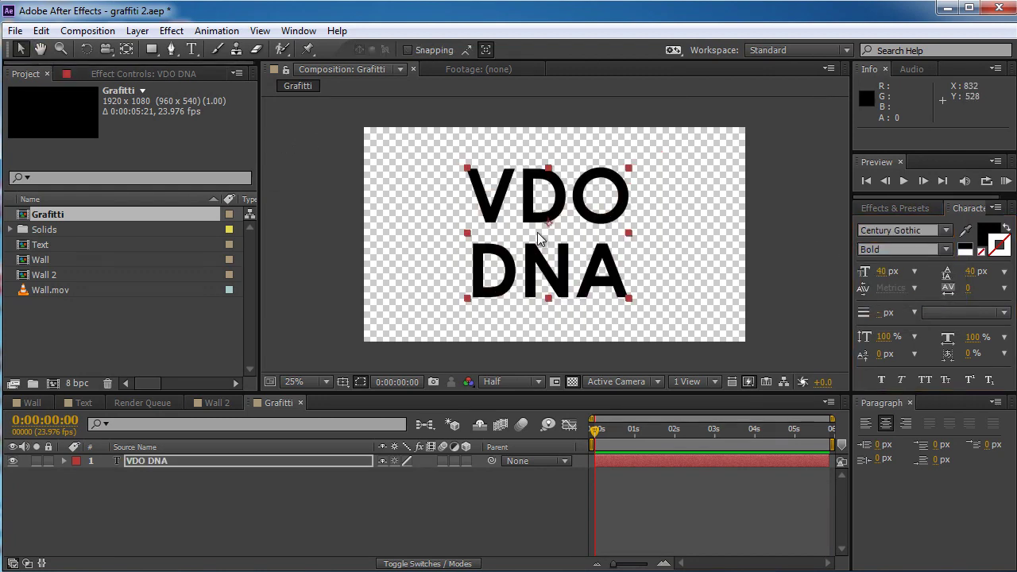
drag(540, 232, 532, 226)
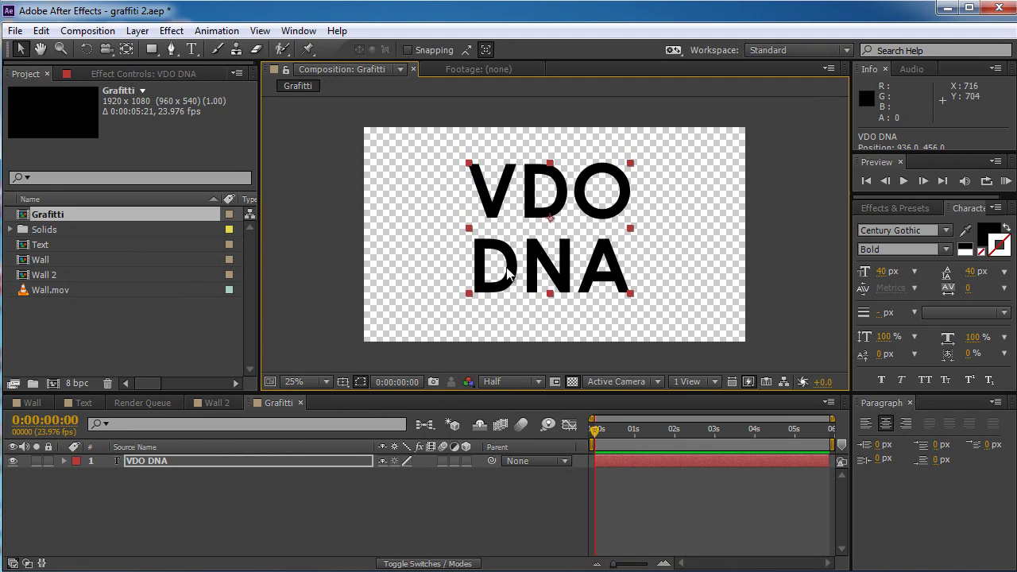
Start a Pen tool mask on the text layer, tracing down and up the strokes of the letter V.
click(172, 50)
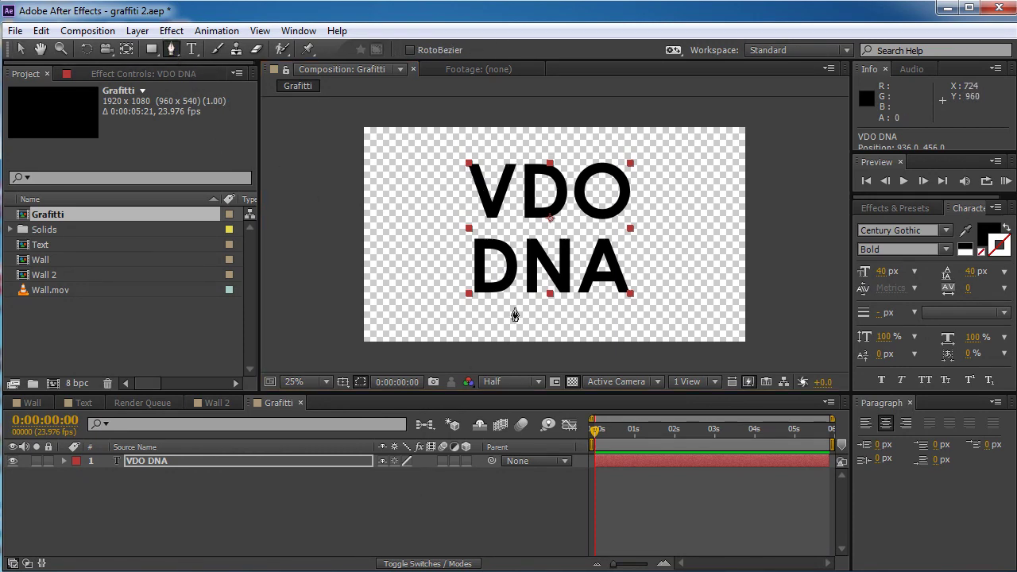
click(471, 160)
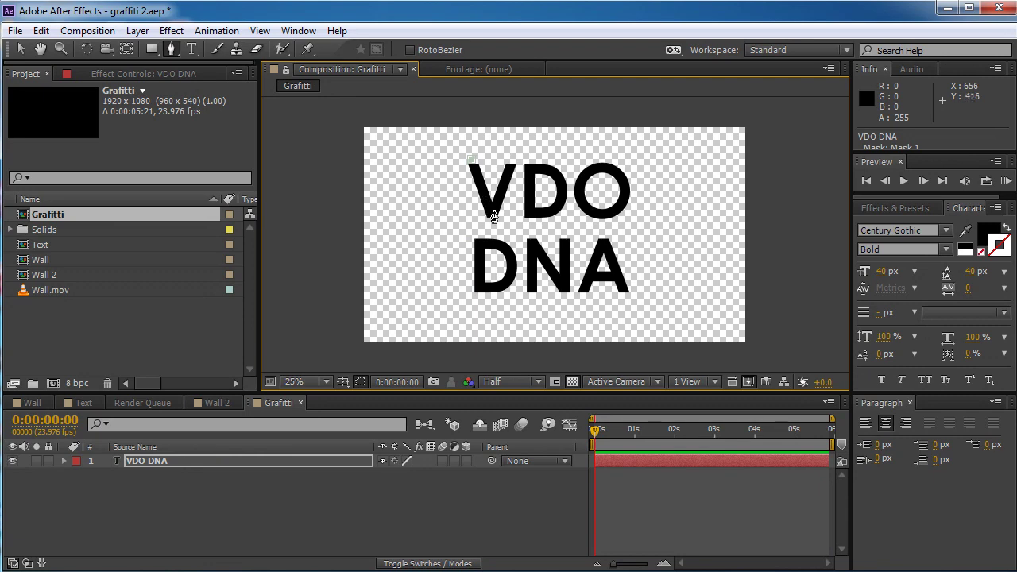
click(493, 211)
scroll(499, 204, up, 2)
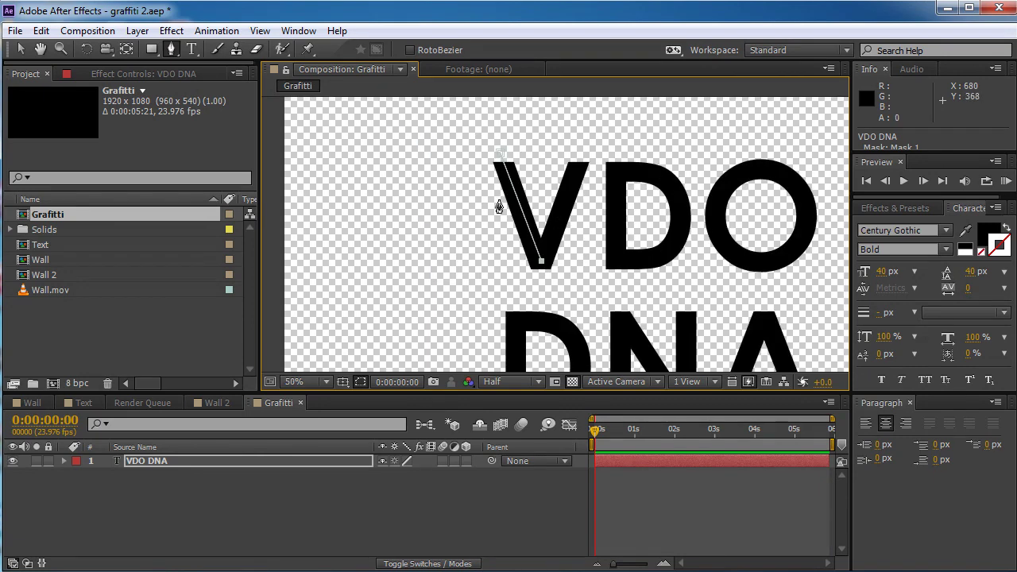
drag(483, 199, 447, 228)
click(546, 192)
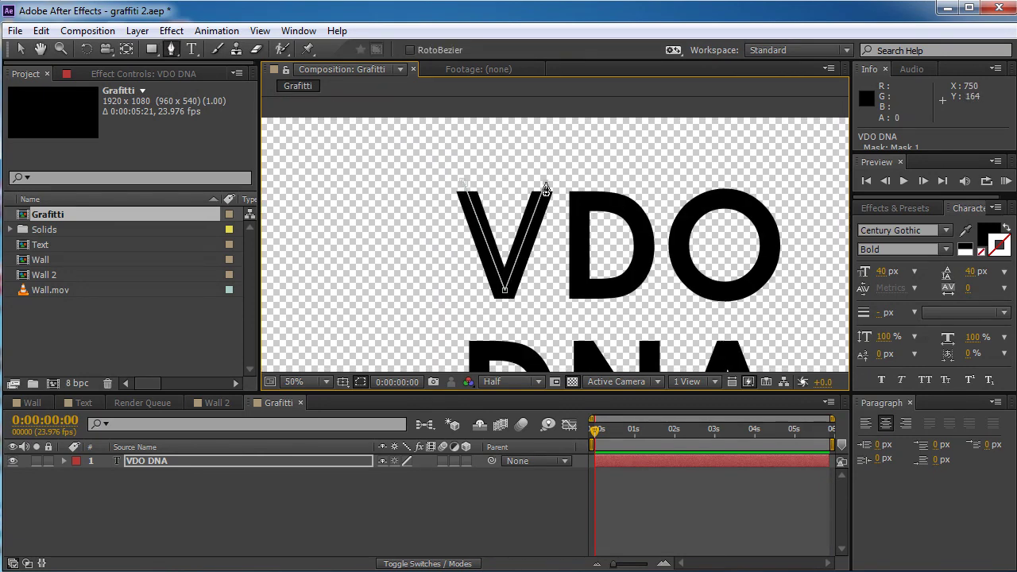
Continue the mask path around the letter D, following its stem and curved bowl back to the upper corner.
click(581, 198)
click(580, 288)
drag(630, 281, 643, 221)
drag(566, 205, 501, 209)
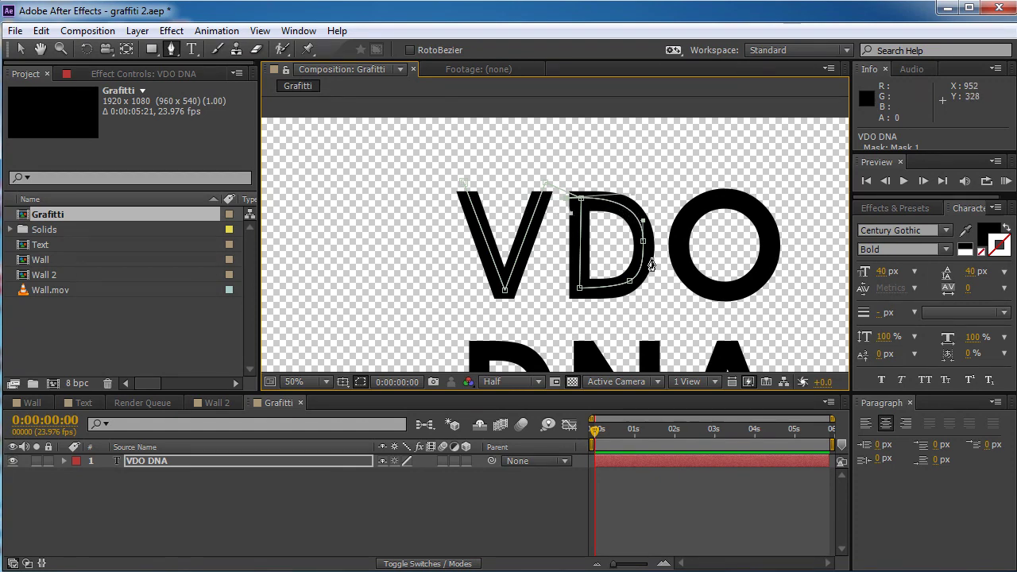
Continue the mask path around the full ring of the letter O in VDO with curved points.
click(679, 244)
drag(712, 200, 742, 198)
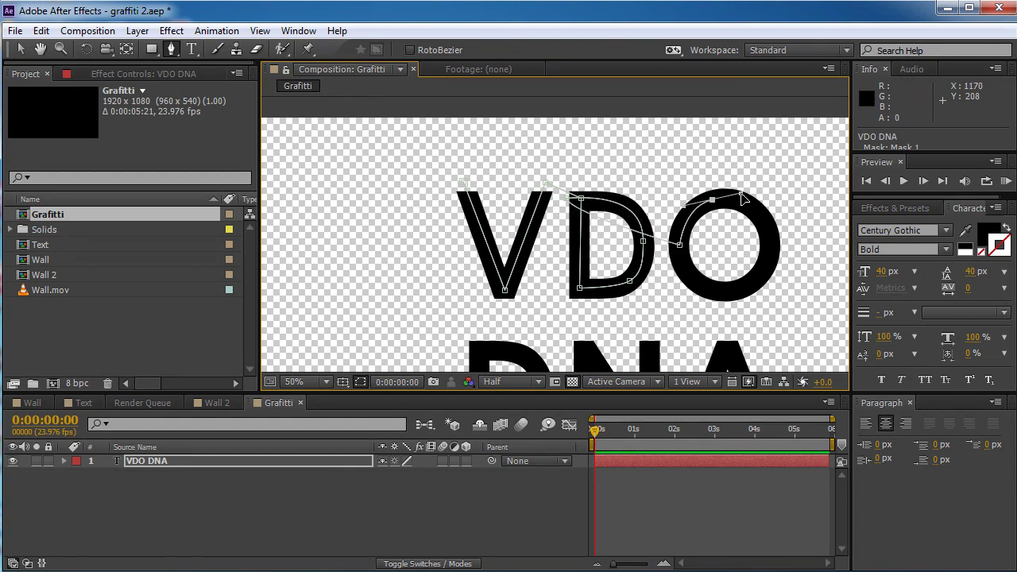
drag(769, 234, 765, 194)
drag(727, 237, 686, 243)
drag(672, 170, 668, 148)
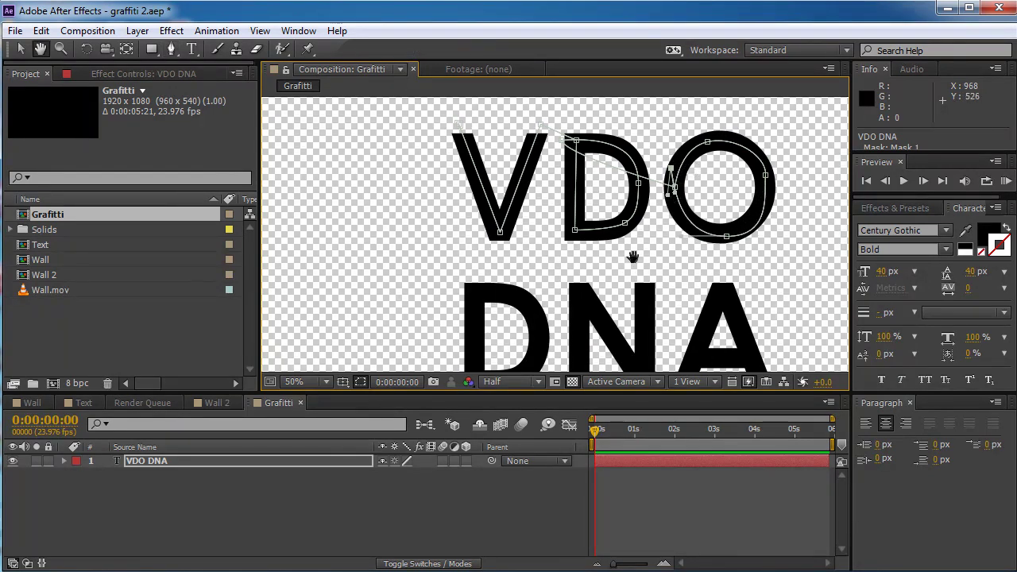
Continue the mask path to the D of DNA, tracing its stem and curved bowl back to the upper corner.
drag(659, 263, 708, 231)
click(525, 256)
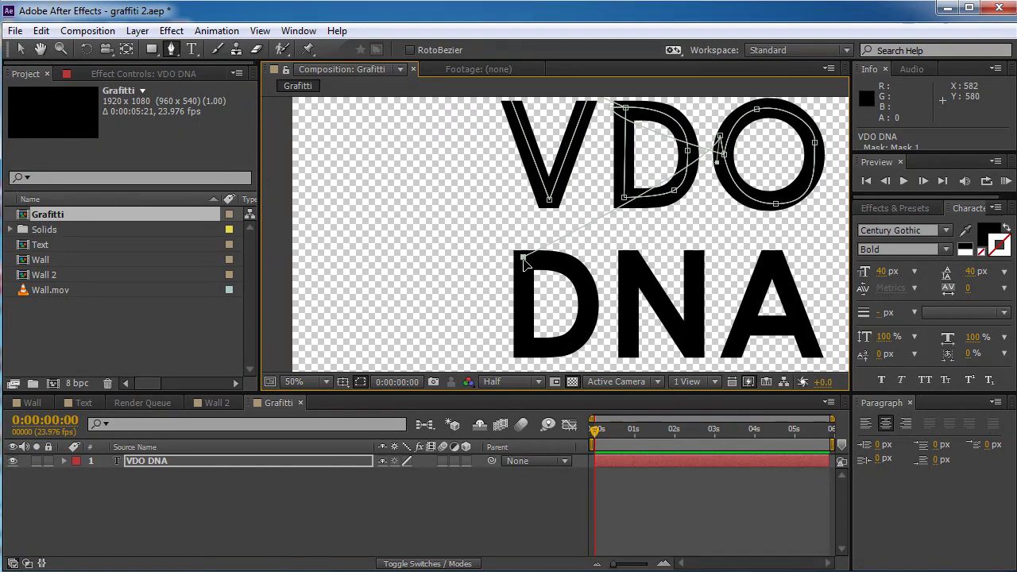
drag(522, 295, 536, 229)
click(539, 279)
drag(591, 273, 604, 228)
drag(539, 187, 449, 200)
Extend the mask path along the N of DNA, up the first stem, down the diagonal and up the second stem.
click(643, 285)
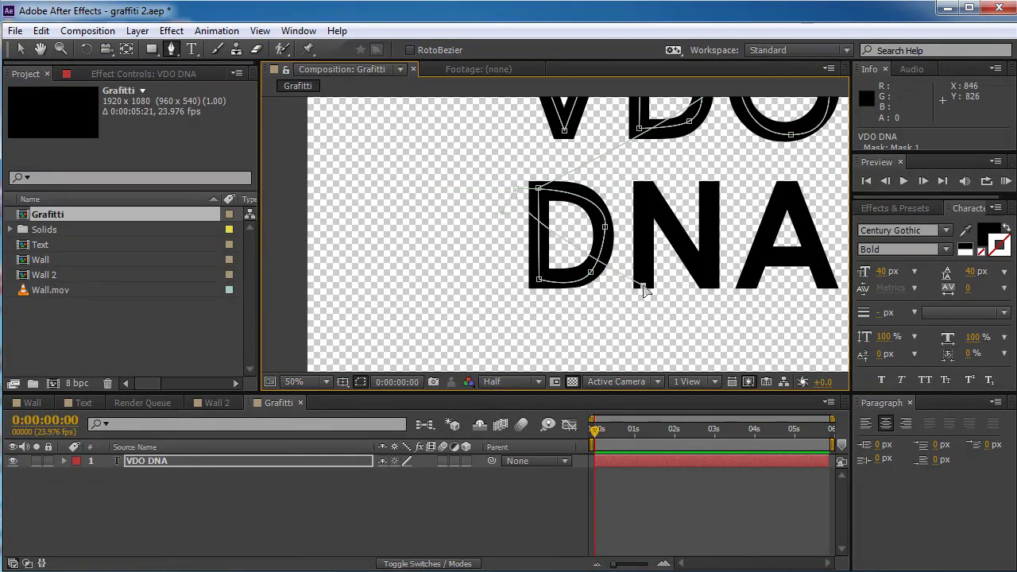
click(644, 191)
click(708, 285)
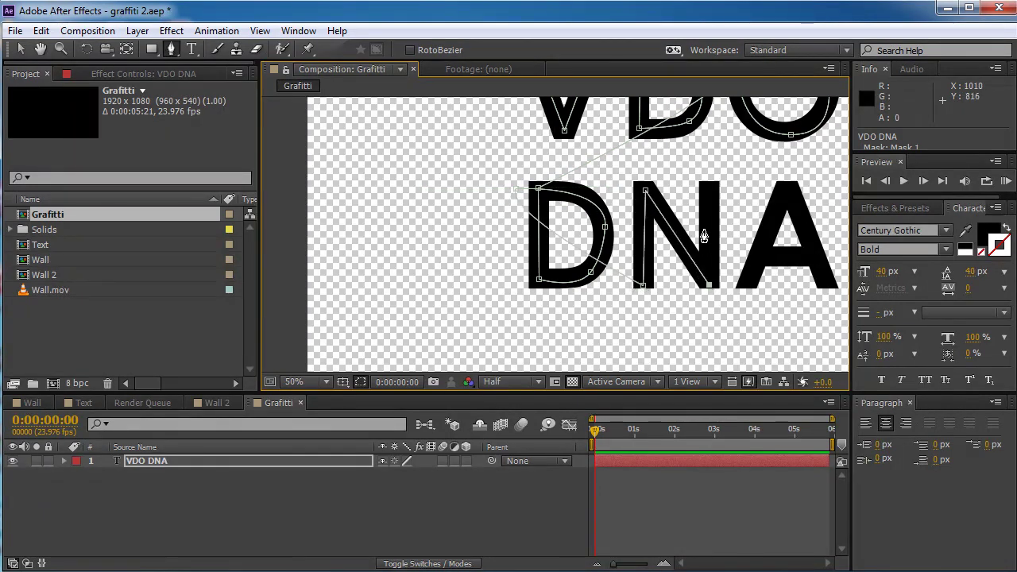
click(708, 186)
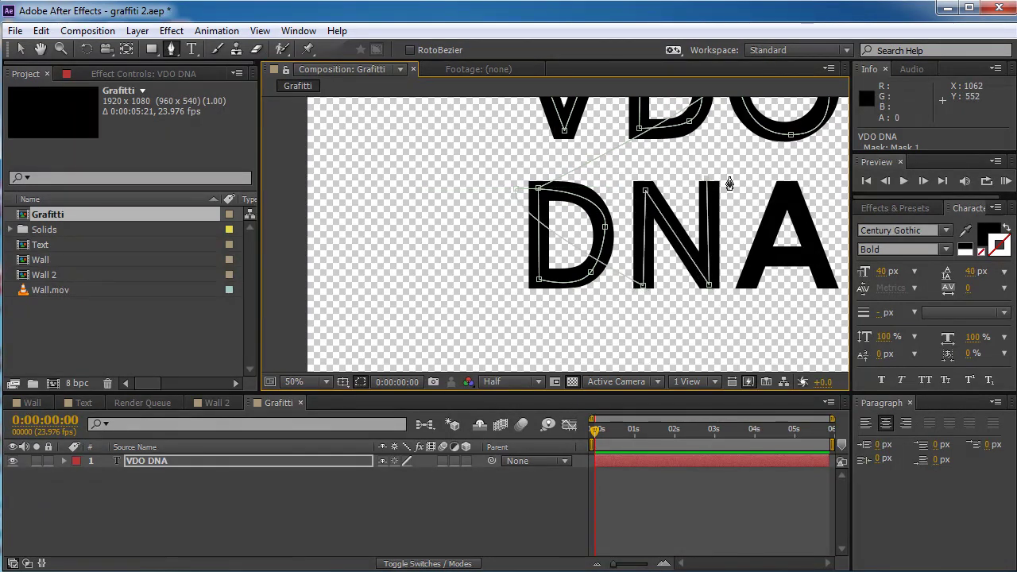
Finish the mask path on the letter A, tracing up and down its two legs and across its crossbar.
click(747, 285)
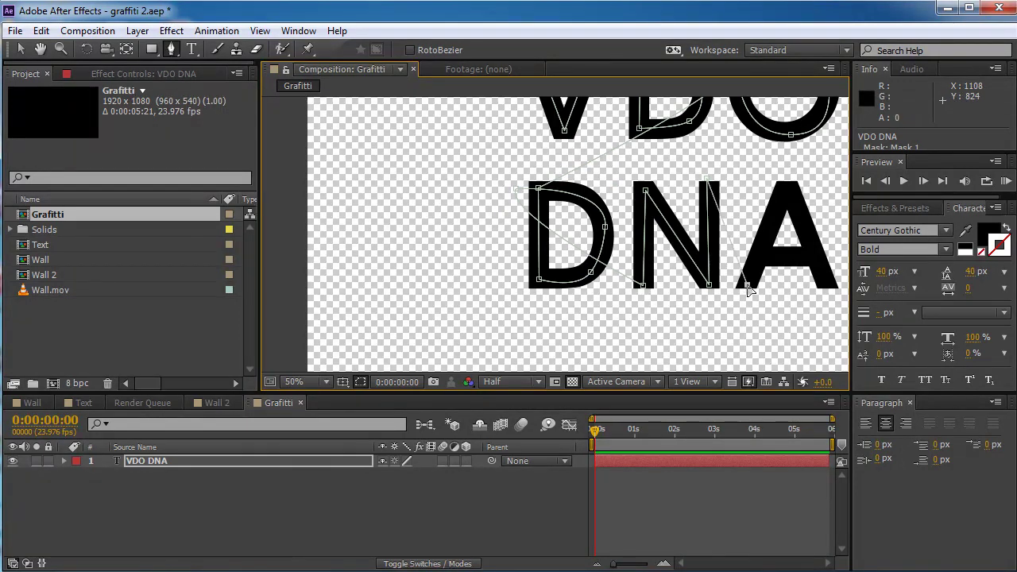
click(787, 193)
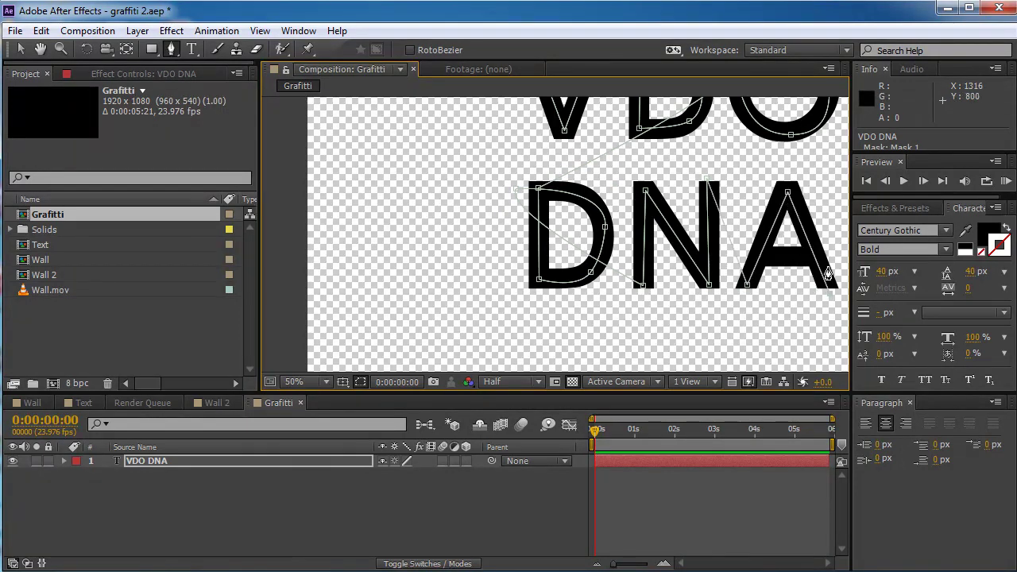
drag(826, 300, 742, 293)
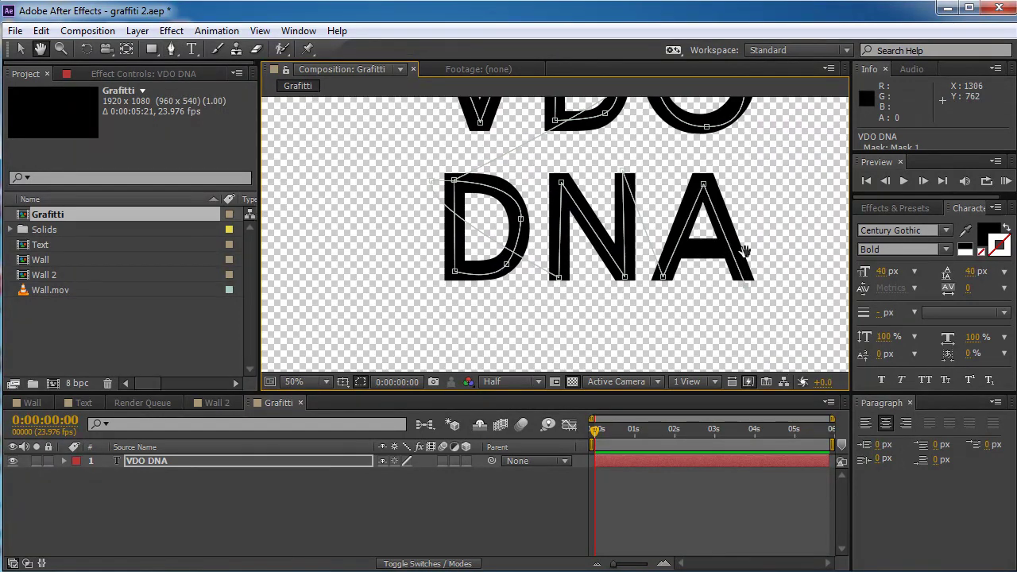
click(660, 251)
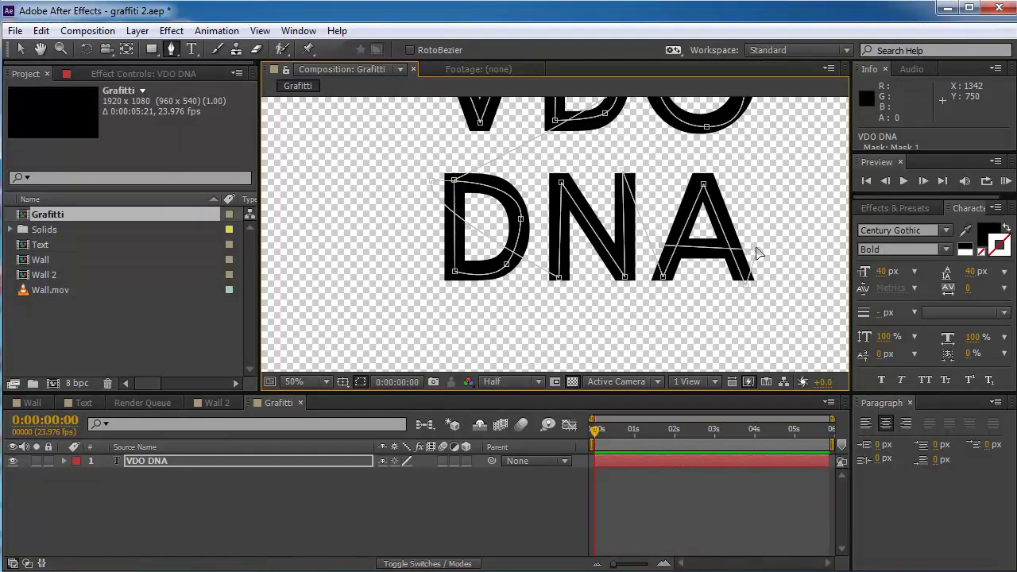
key(space)
drag(634, 219, 581, 280)
key(comma)
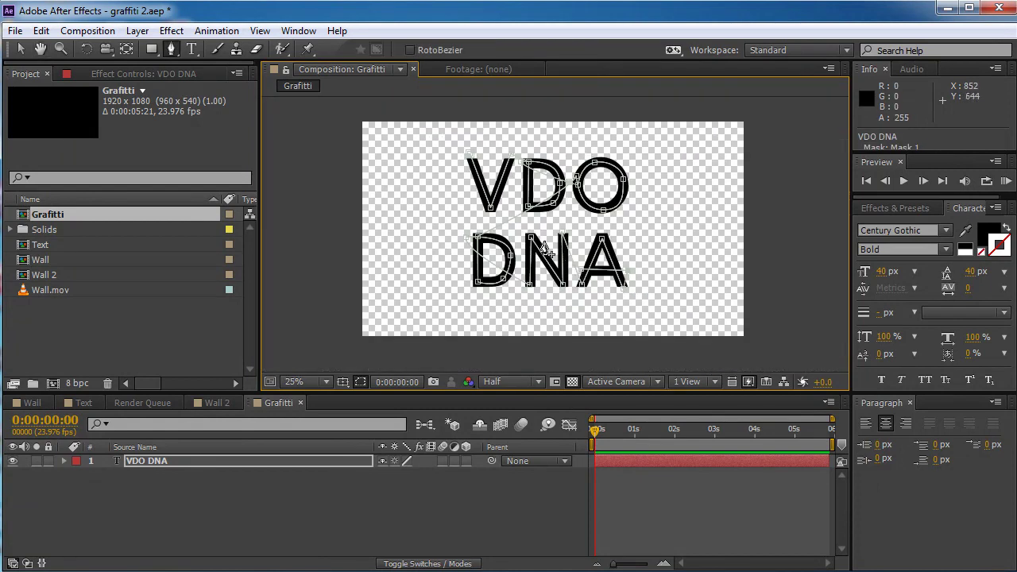
Find the Generate Stroke effect and apply it to the VDO DNA text layer.
click(884, 208)
click(907, 225)
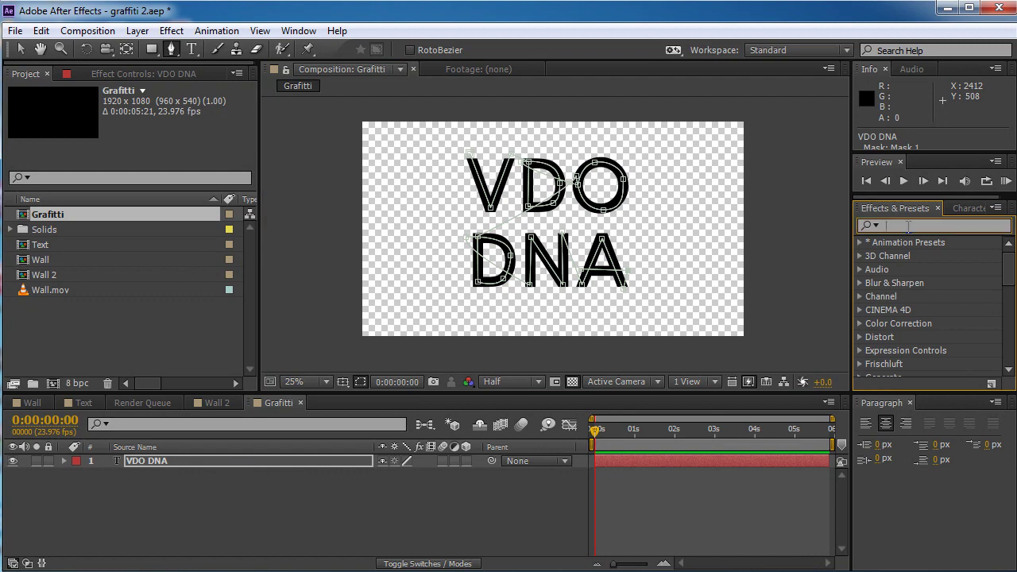
text(stroke)
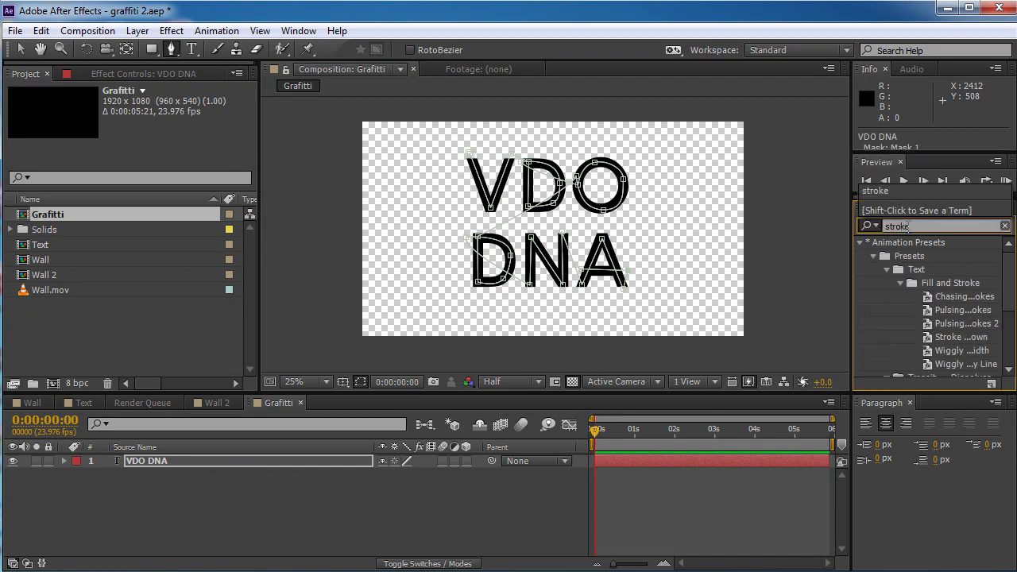
scroll(923, 262, down, 3)
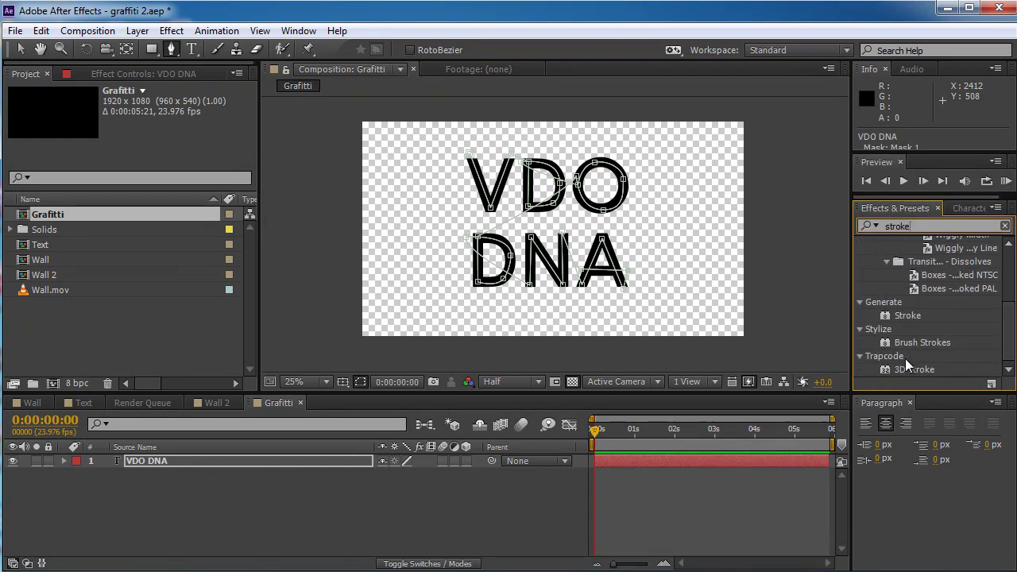
mouse_move(905, 315)
mouse_down()
mouse_move(953, 328)
mouse_move(517, 199)
mouse_move(520, 189)
mouse_move(562, 271)
mouse_up()
Increase the Stroke brush size to 44.1 so the stroke covers the letters.
key(period)
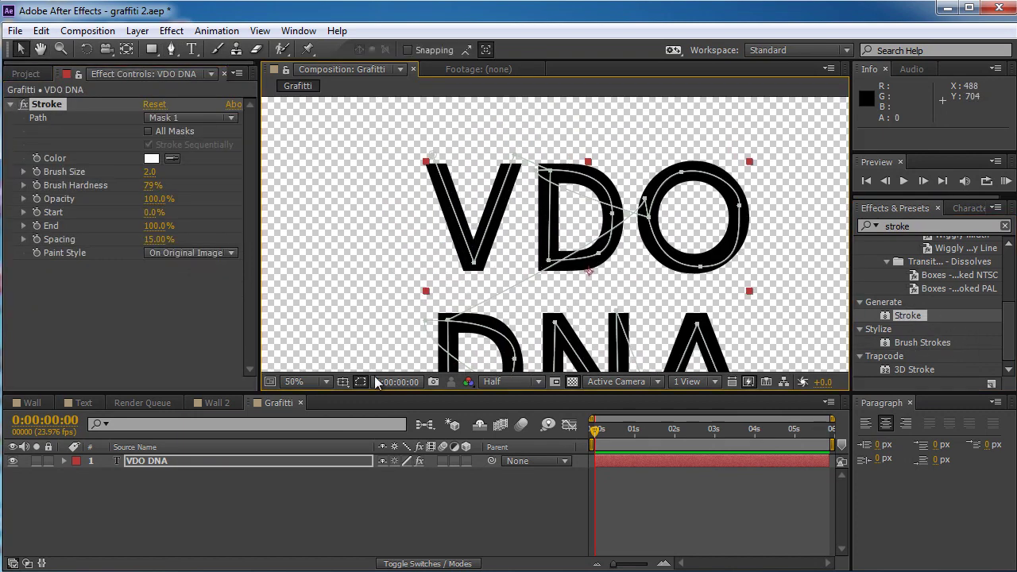
scroll(528, 216, up, 3)
scroll(528, 216, down, 6)
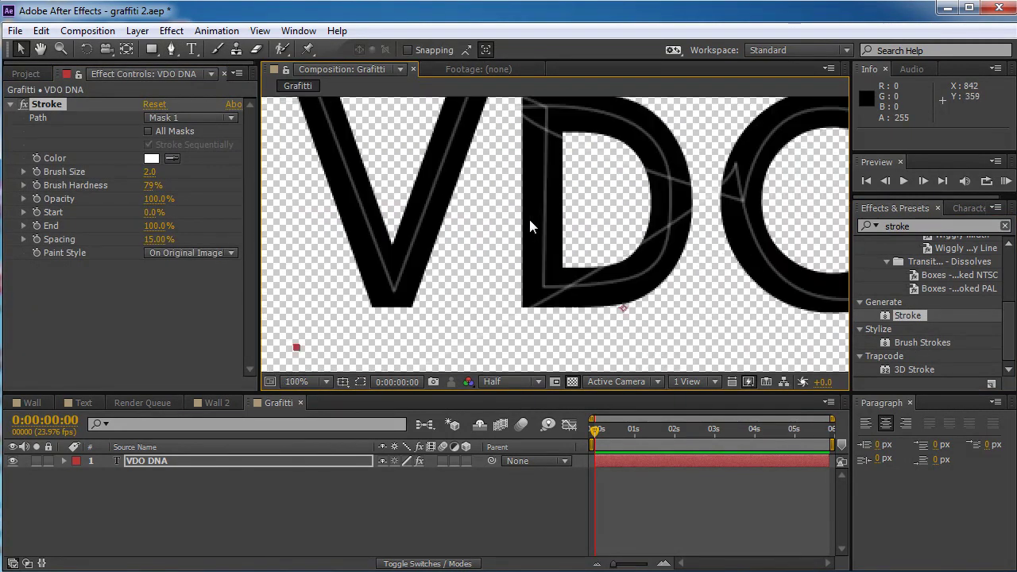
scroll(540, 220, up, 2)
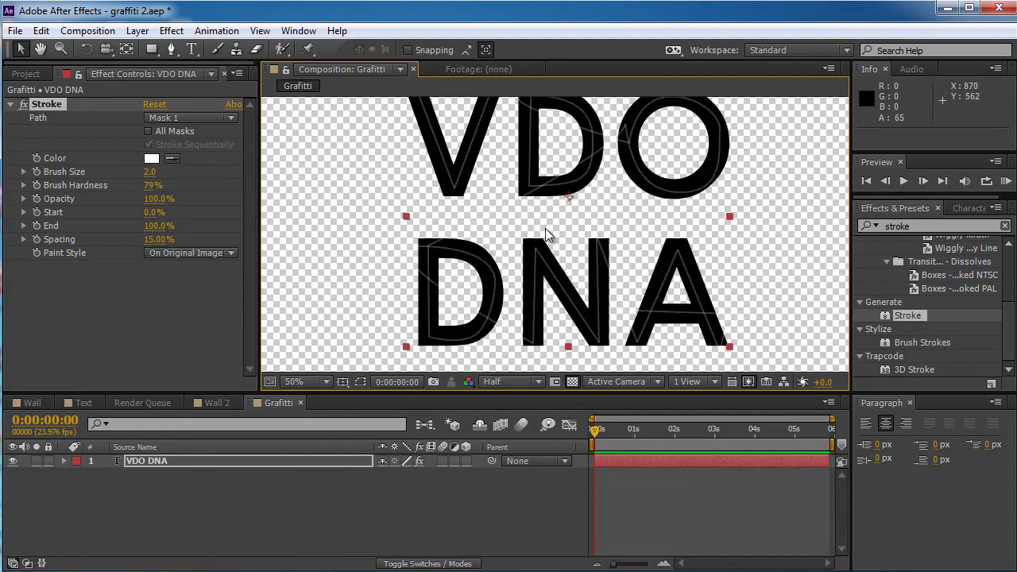
drag(149, 179, 499, 193)
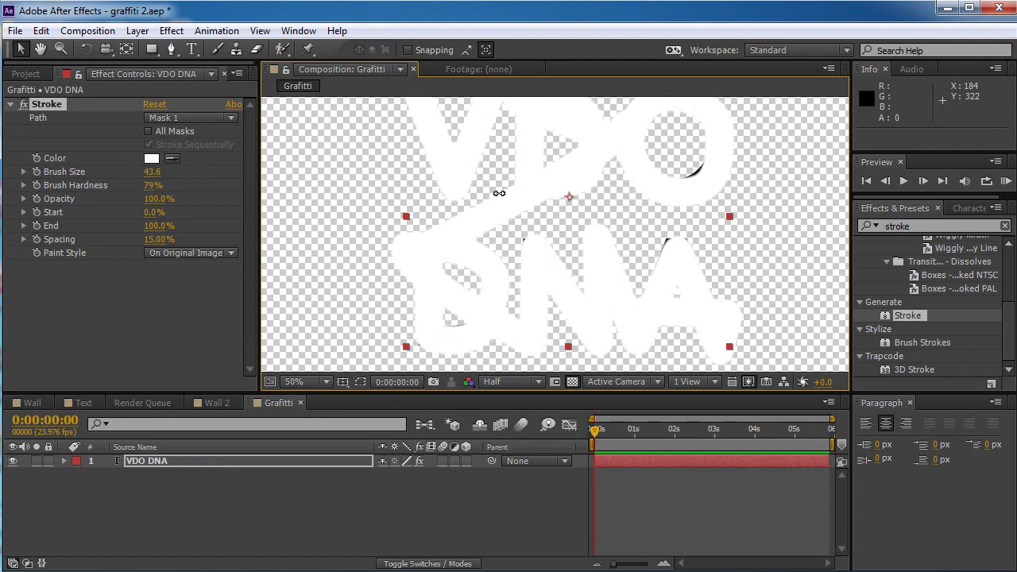
click(229, 452)
click(360, 381)
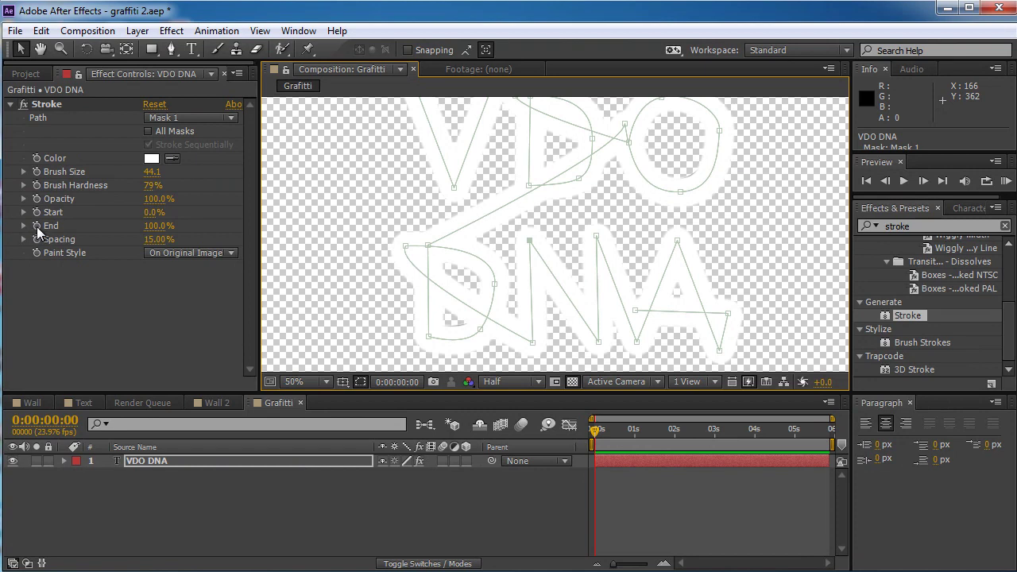
Keyframe the Stroke's End from 0% at the start to 100% at 0:00:02:01 and preview the animation.
drag(159, 227, 38, 227)
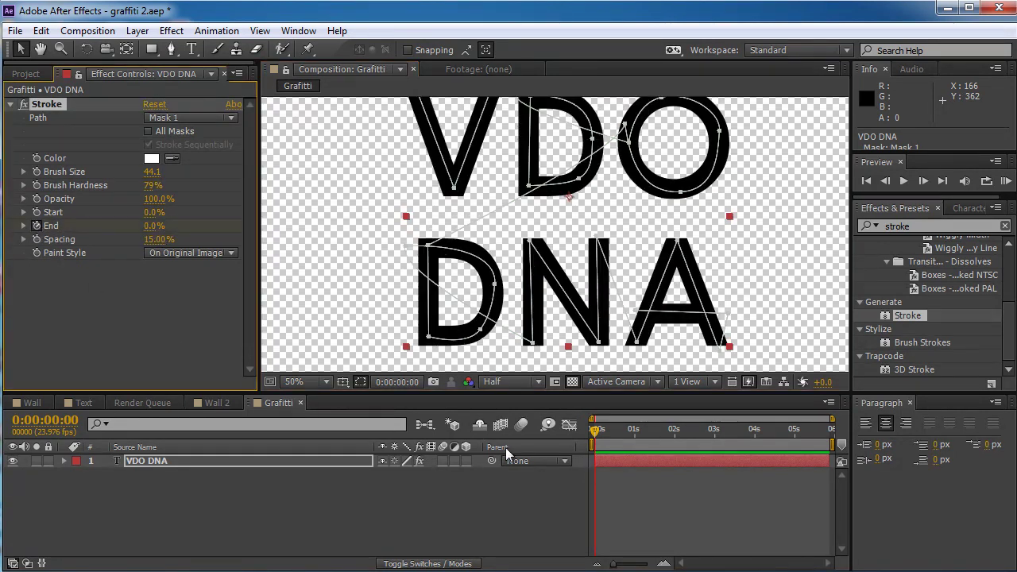
drag(594, 436, 649, 440)
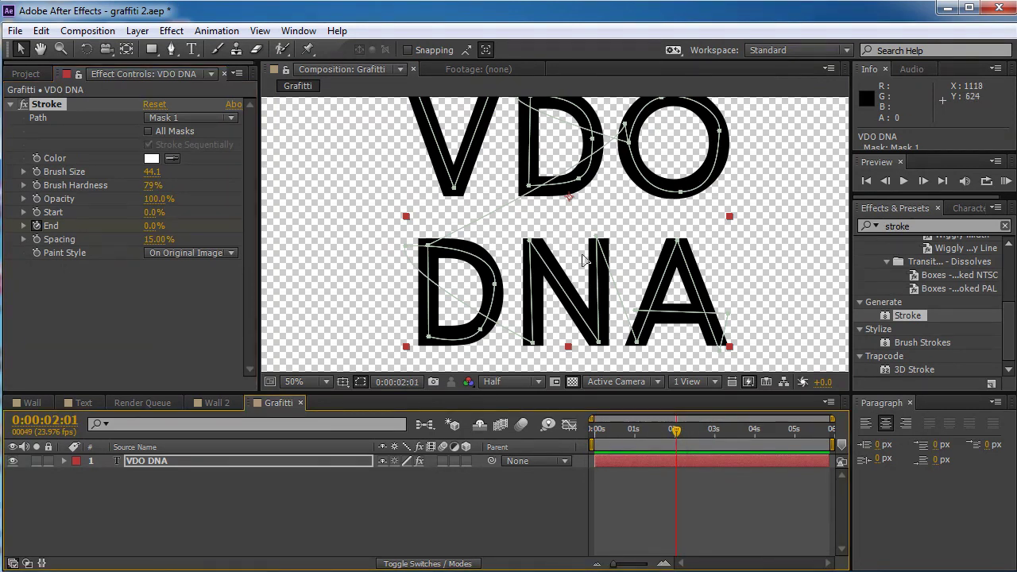
drag(149, 226, 295, 231)
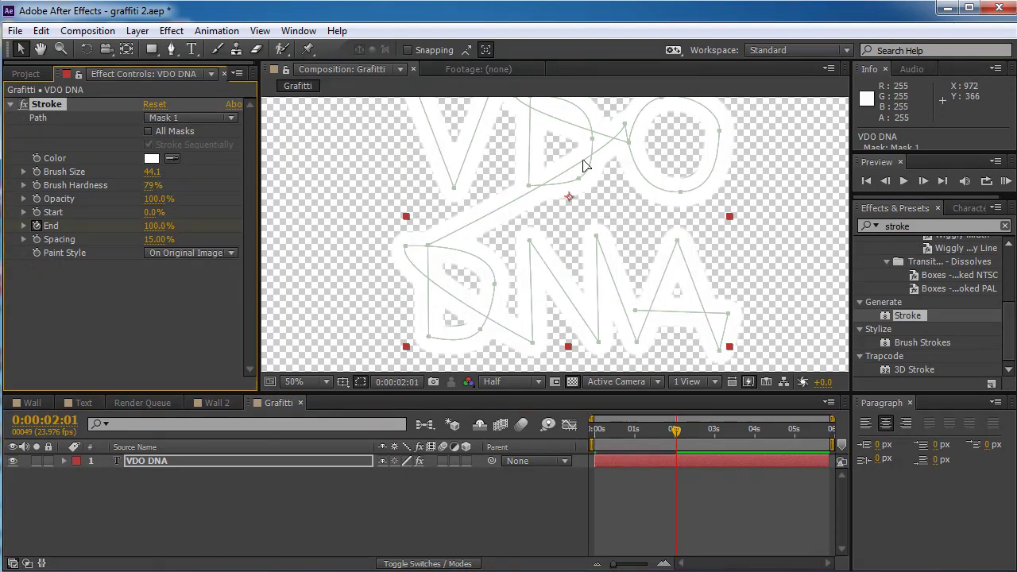
key(KP_0)
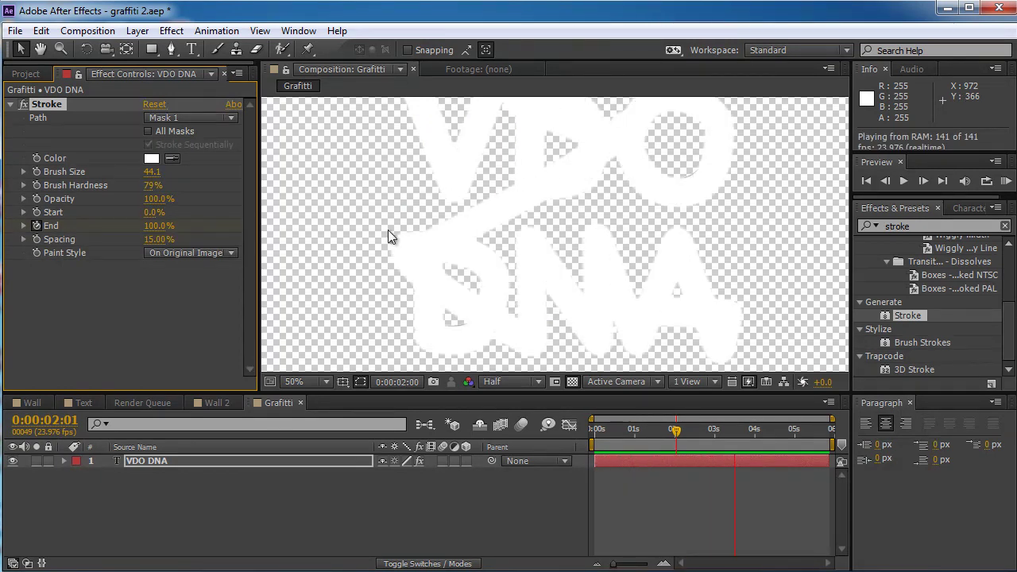
key(space)
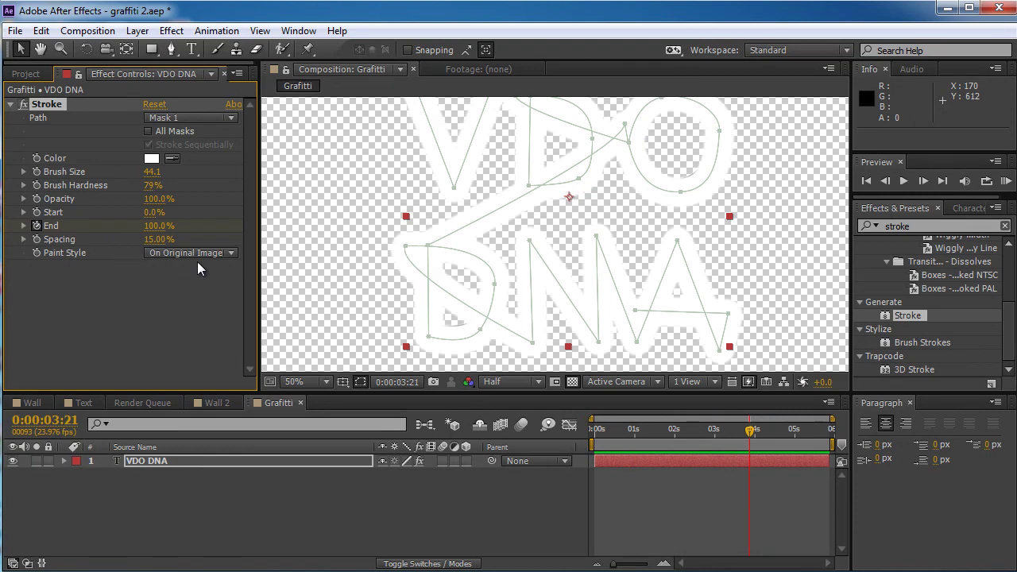
Set the Stroke's Paint Style to Reveal Original Image and preview the text writing on.
click(228, 255)
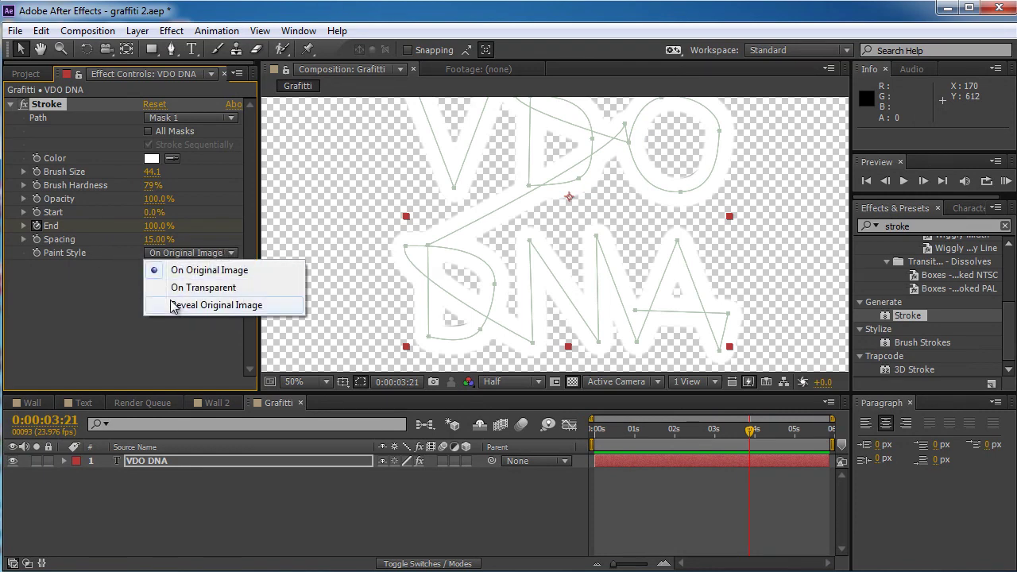
click(263, 307)
mouse_move(380, 276)
mouse_down()
mouse_move(348, 233)
mouse_move(340, 246)
mouse_up()
key(space)
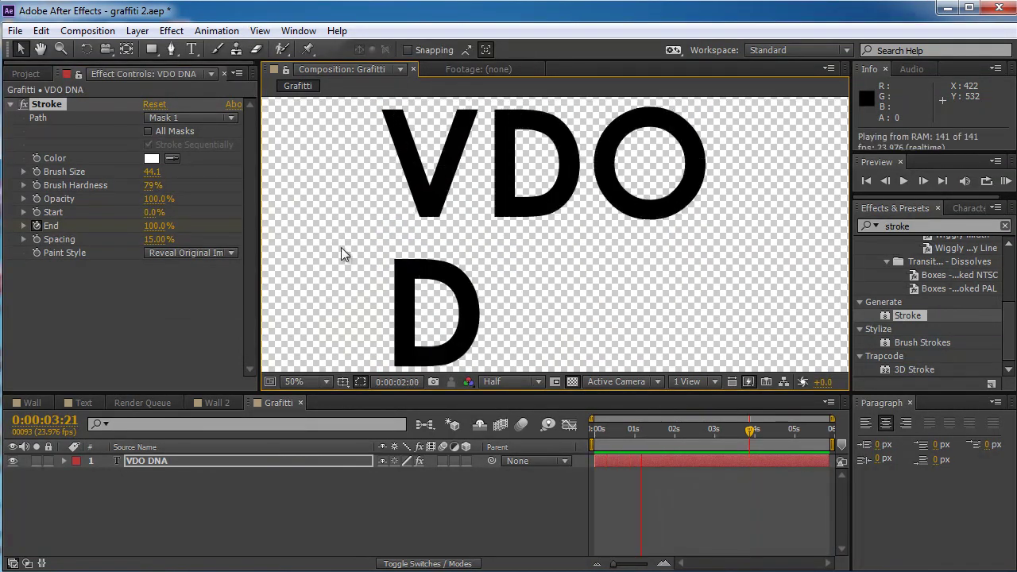
key(space)
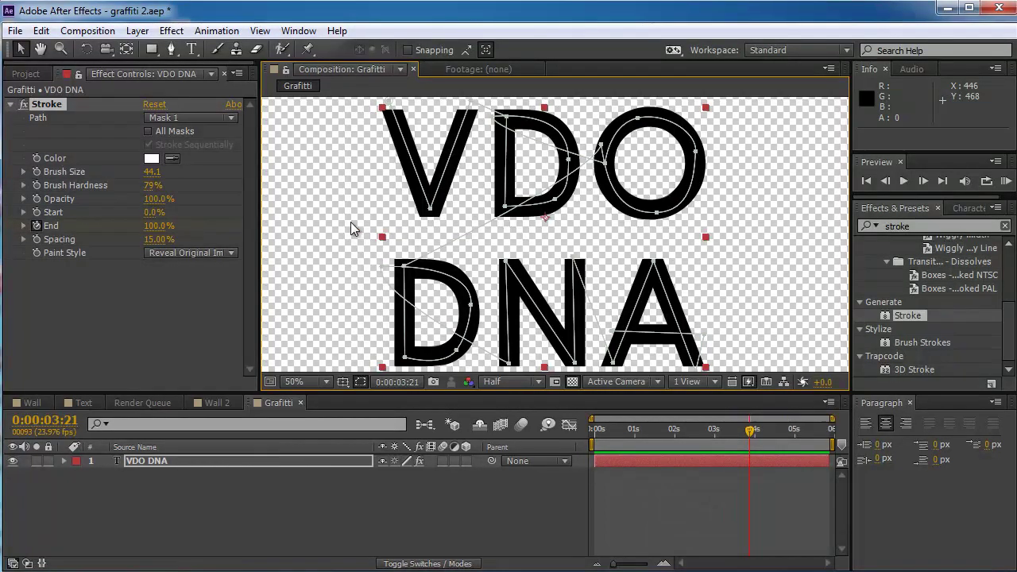
Create a new 1920 x 1080 px solid layer coloured black (000000).
click(133, 32)
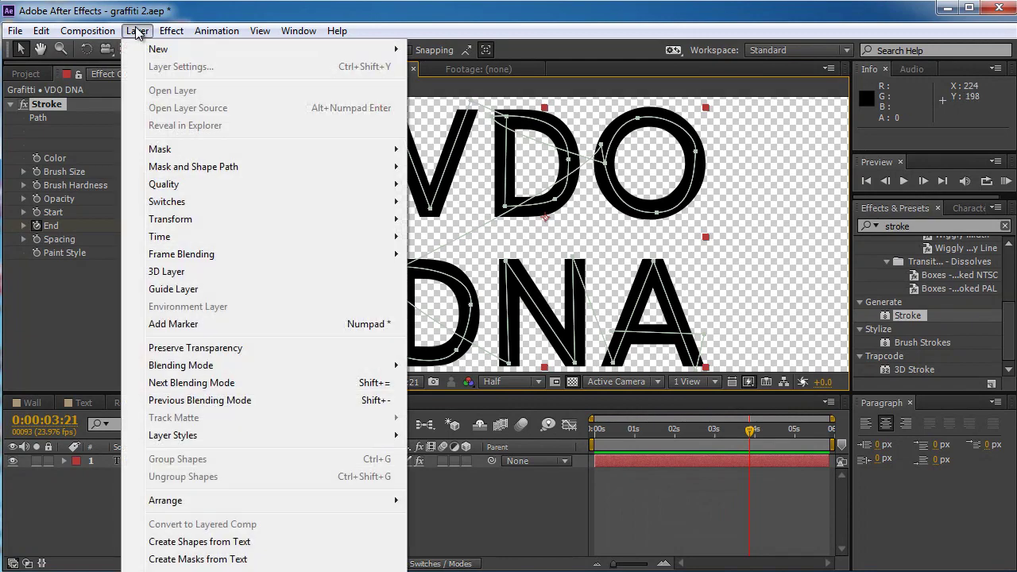
mouse_move(159, 49)
click(499, 69)
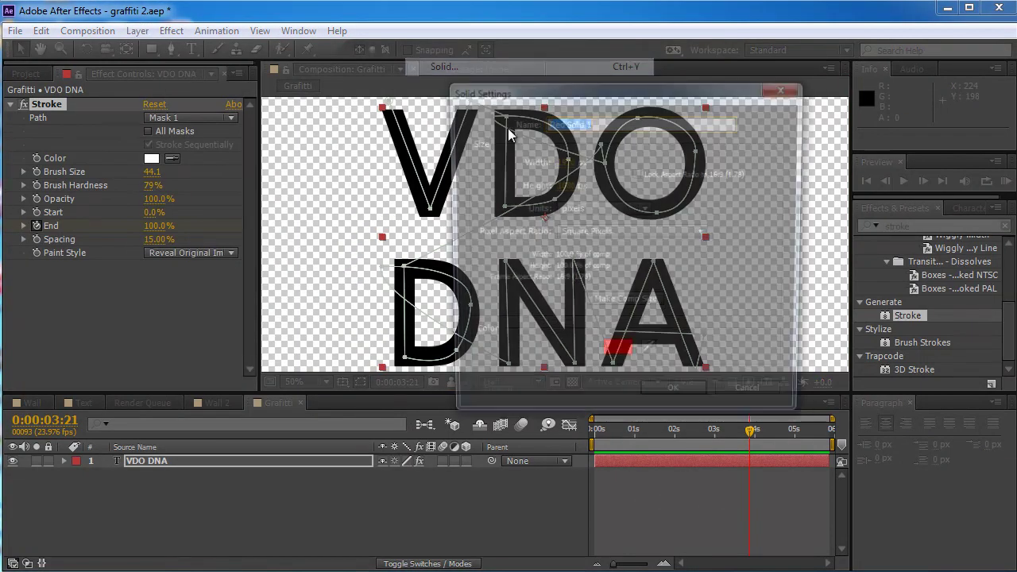
click(617, 356)
text(000000)
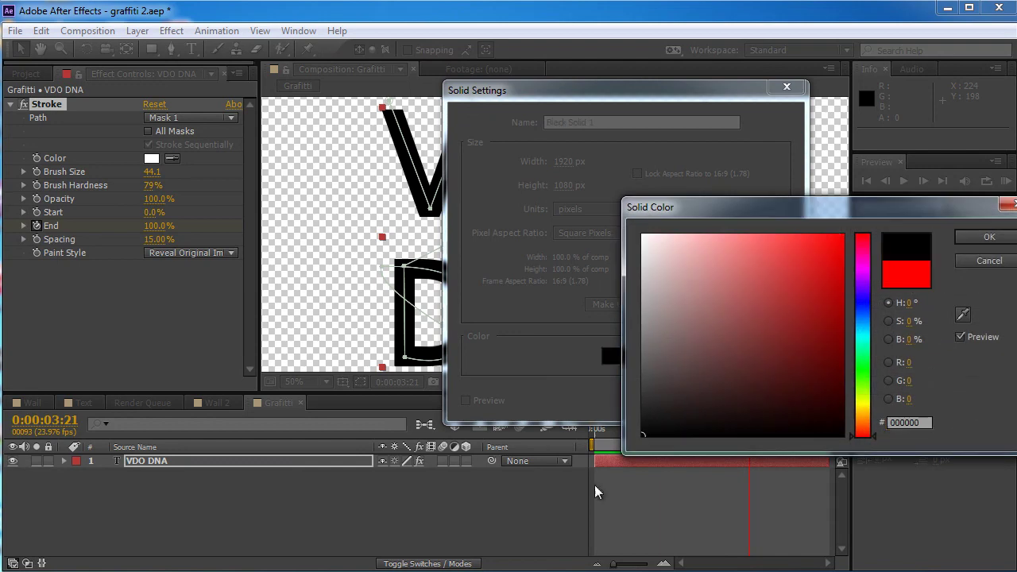
click(985, 237)
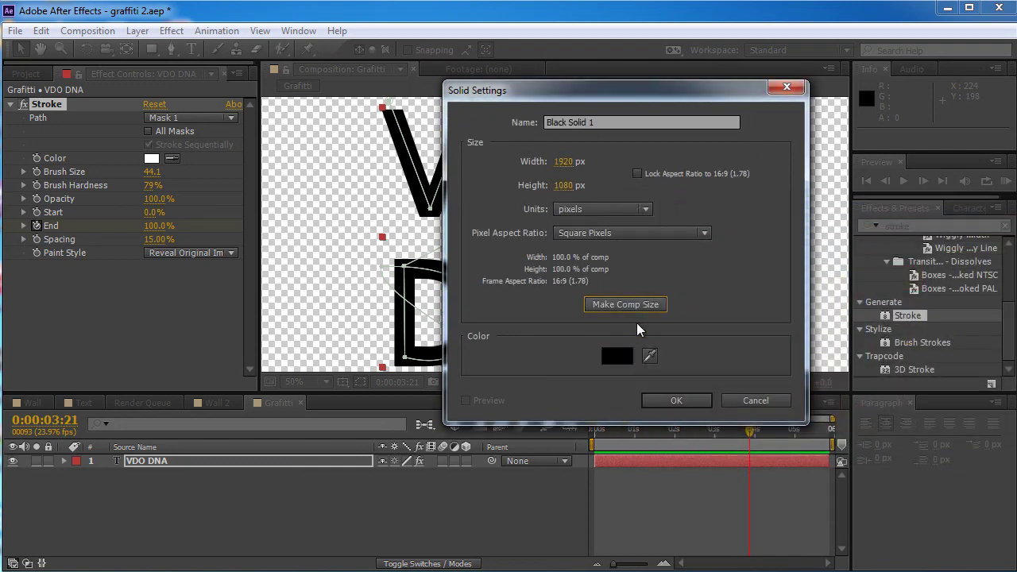
click(675, 400)
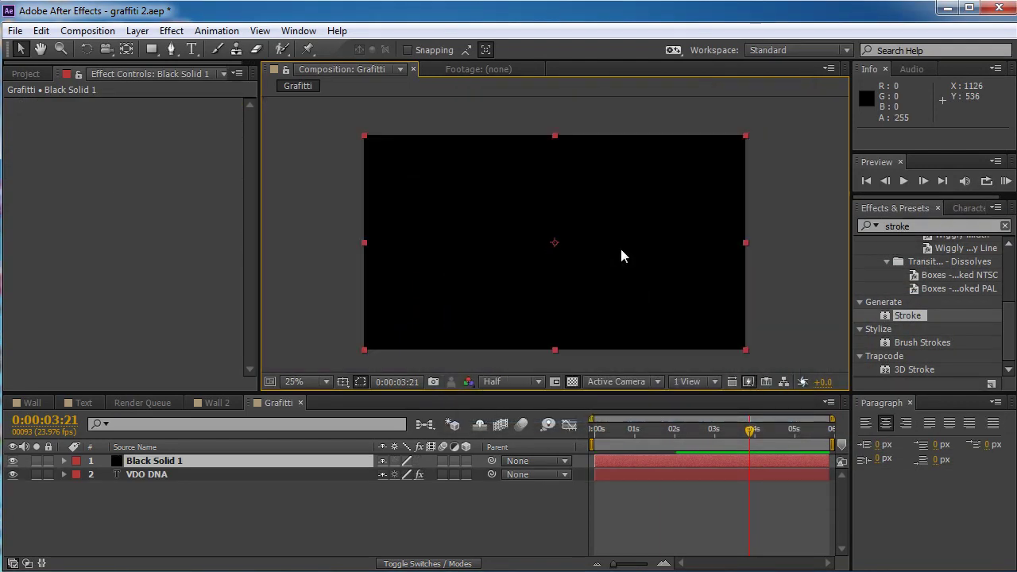
Hide the black solid, draw a short vertical open mask path down from the V's left arm, and lower its top point.
click(13, 461)
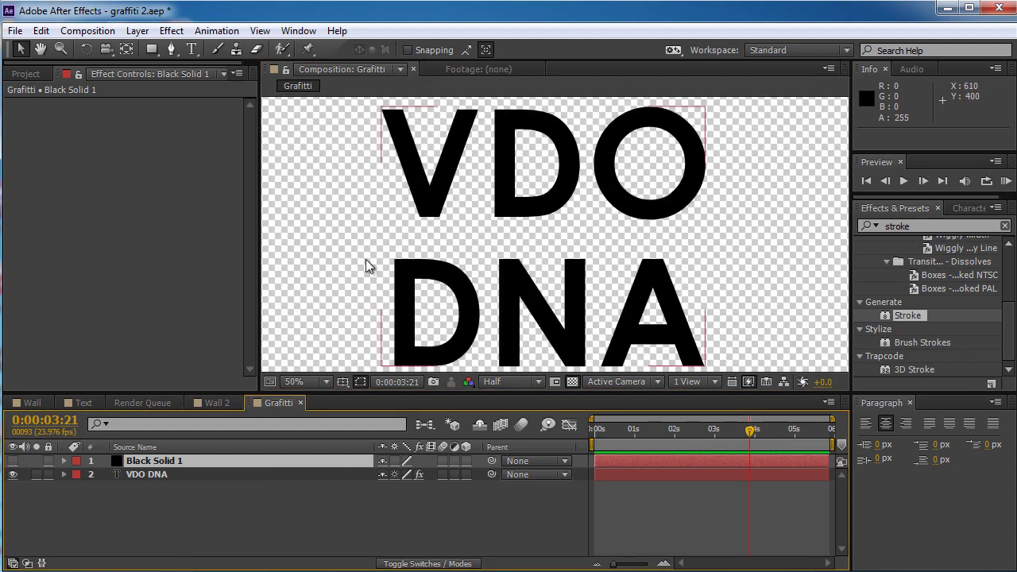
click(171, 49)
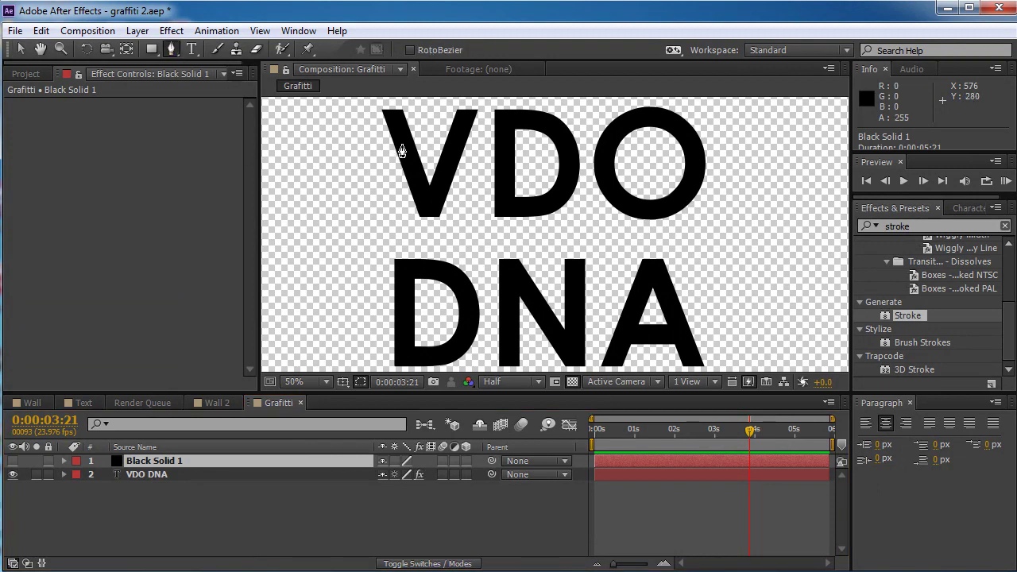
click(397, 121)
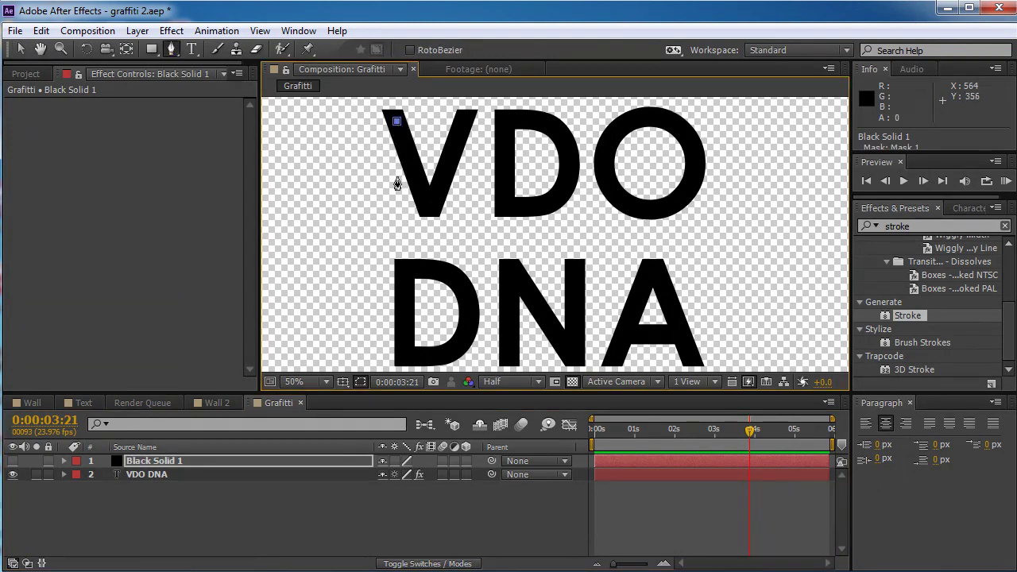
click(396, 189)
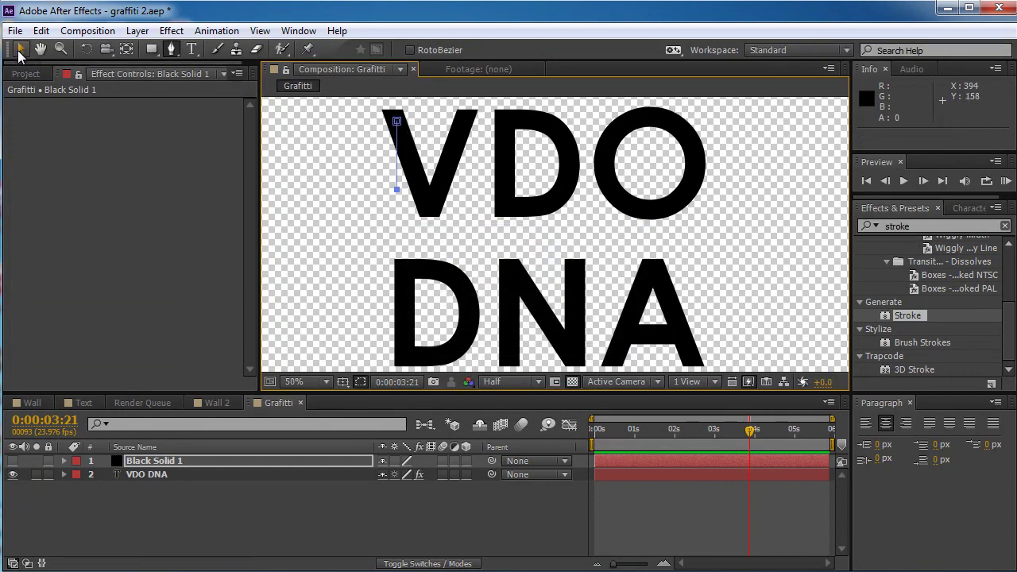
key(v)
drag(398, 121, 398, 140)
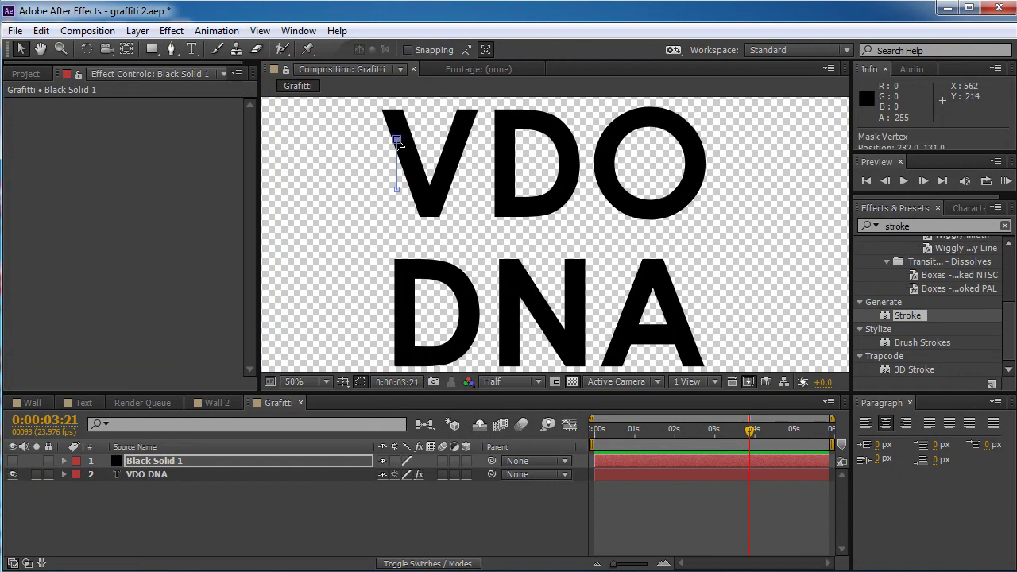
click(171, 49)
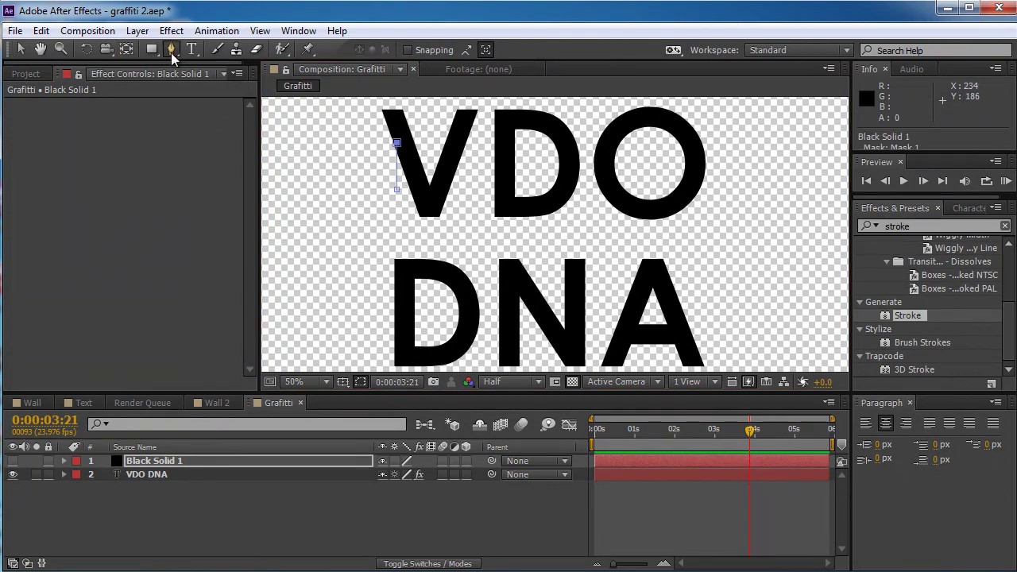
click(414, 172)
click(409, 224)
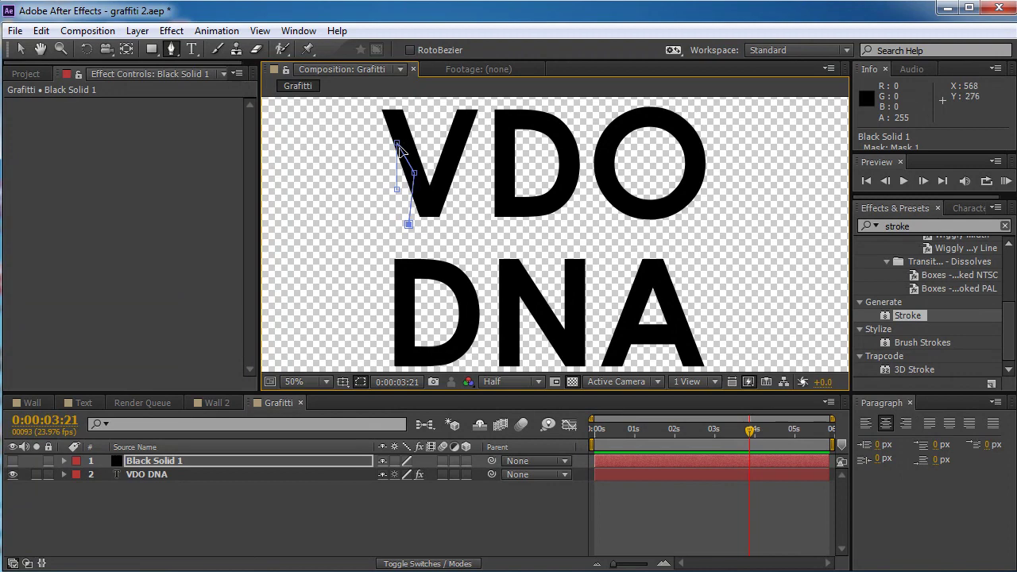
key(ctrl+z)
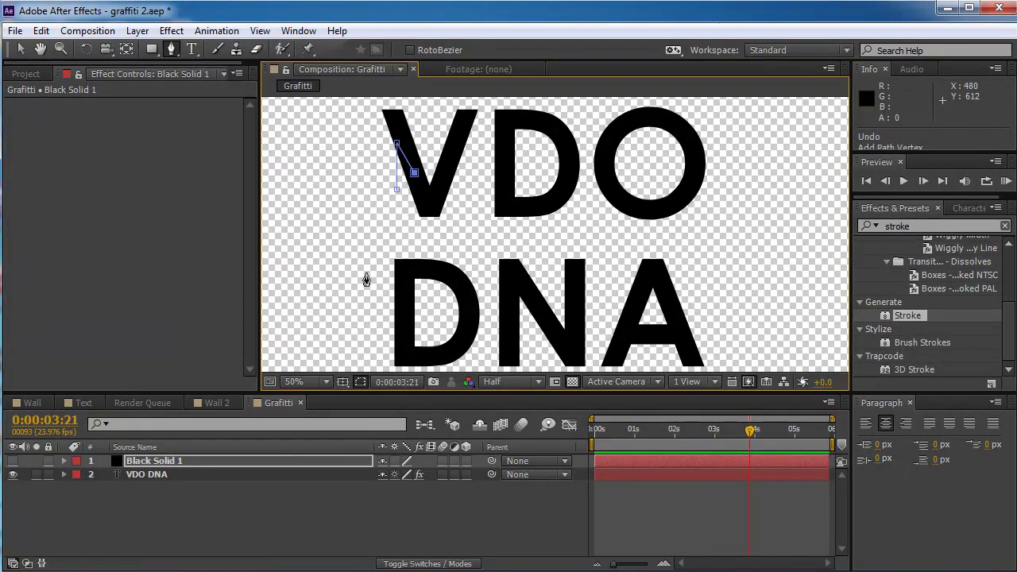
key(ctrl+z)
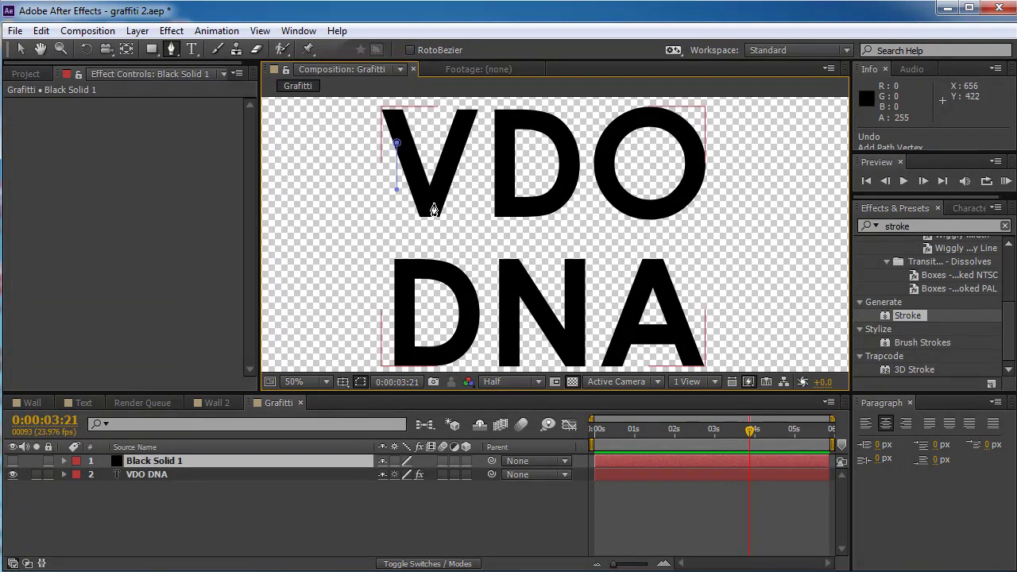
Draw two separate vertical drip mask paths on the V, at its lower left edge and on its right arm.
click(417, 195)
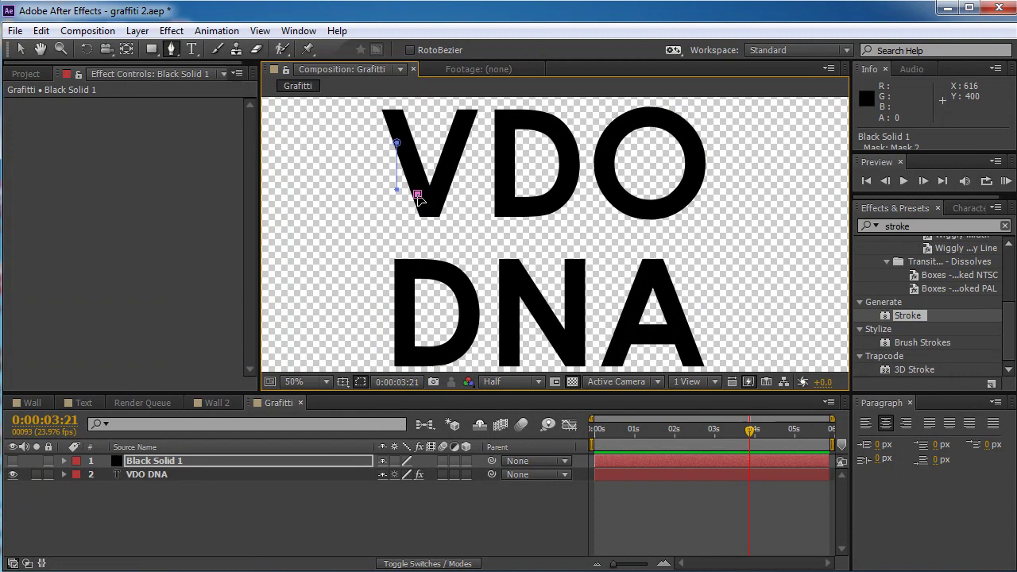
click(417, 237)
click(469, 130)
key(ctrl+z)
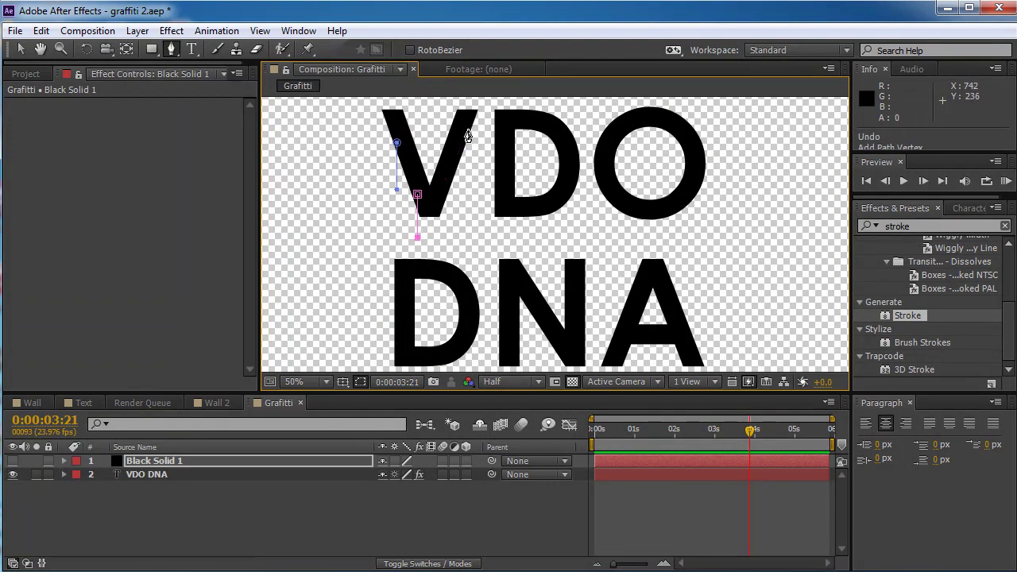
drag(462, 137, 462, 190)
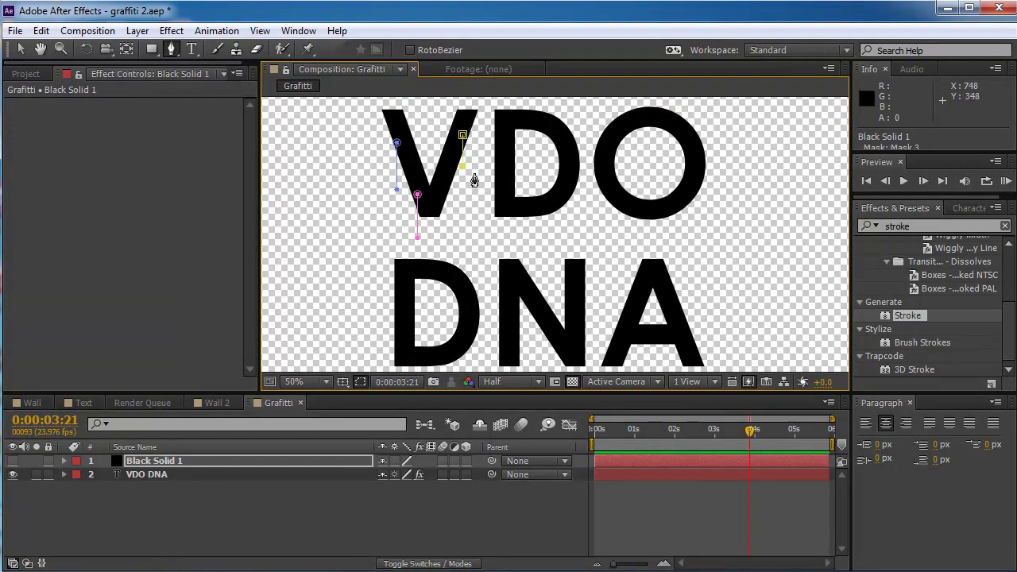
Draw four vertical drip mask paths on the upper D: two under its top bar, one on its curve and one at its base.
click(524, 124)
click(535, 124)
click(575, 165)
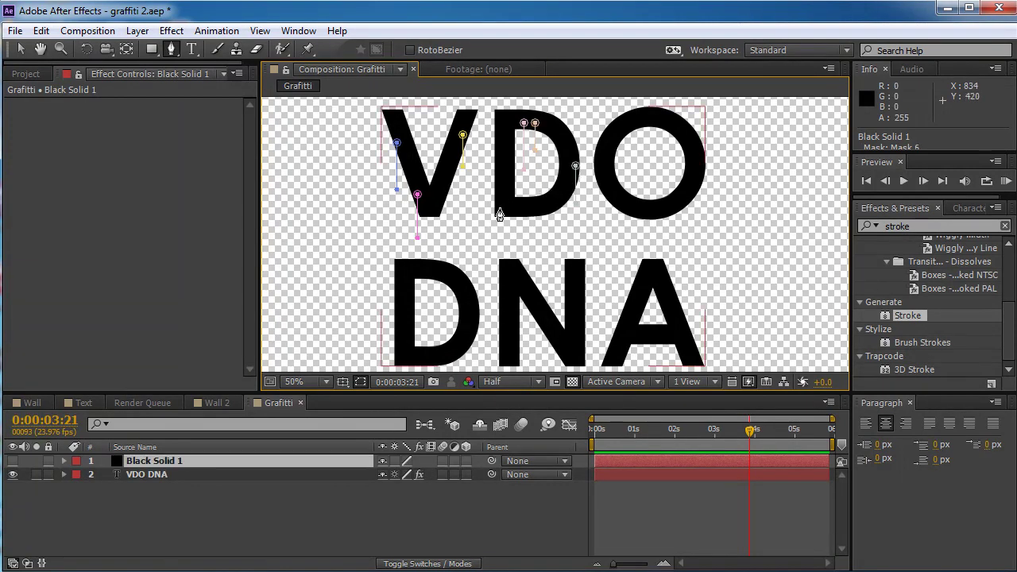
drag(502, 211, 501, 233)
Maximize the composition view at 100% and draw a vertical drip mask path down from the O's outer left edge.
mouse_move(565, 229)
mouse_down()
mouse_move(579, 220)
mouse_move(551, 227)
mouse_up()
key(space)
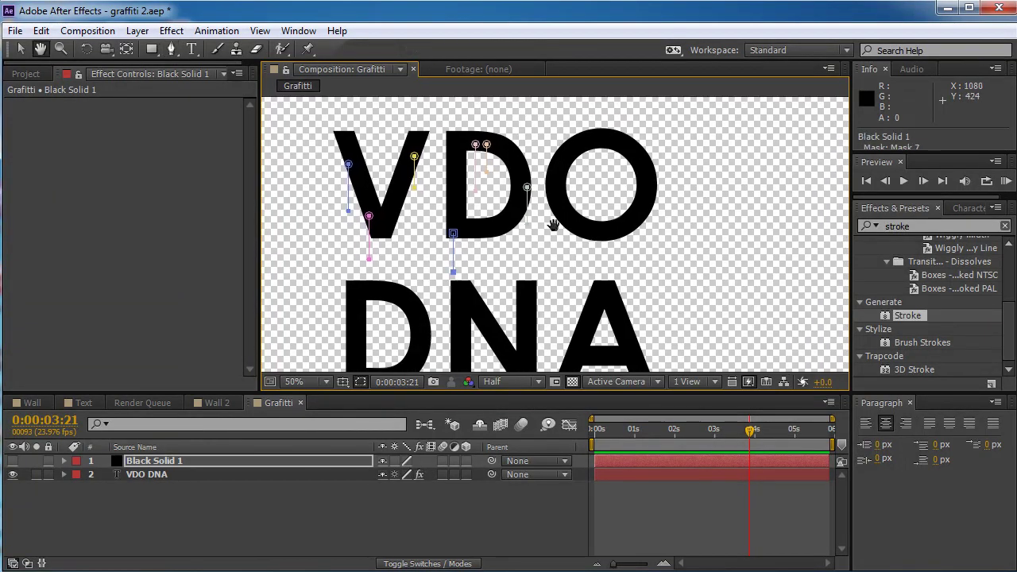
drag(564, 182, 559, 167)
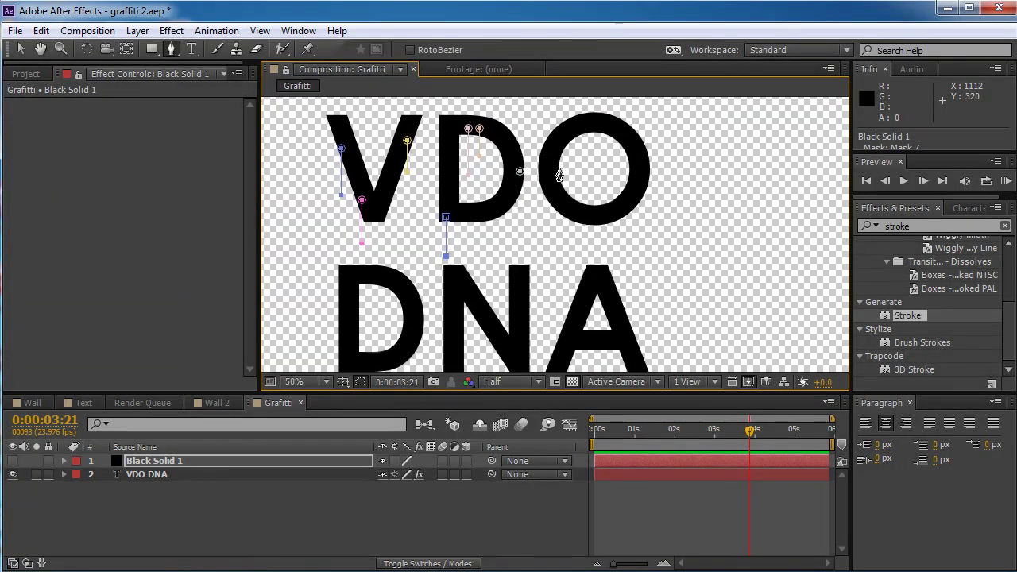
key(grave)
key(space)
drag(536, 234, 559, 214)
key(period)
key(space)
click(546, 199)
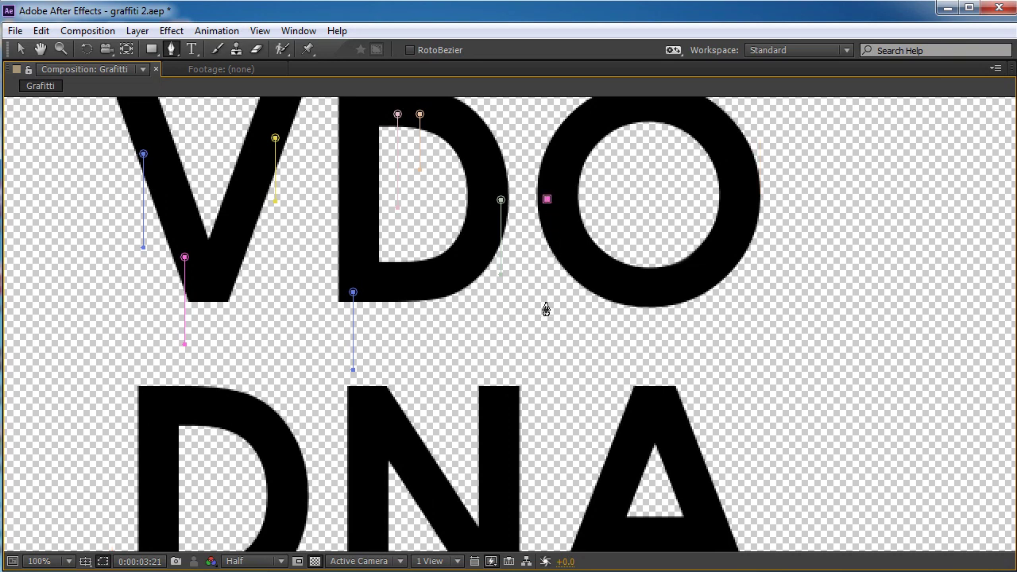
key(space)
drag(586, 209, 553, 283)
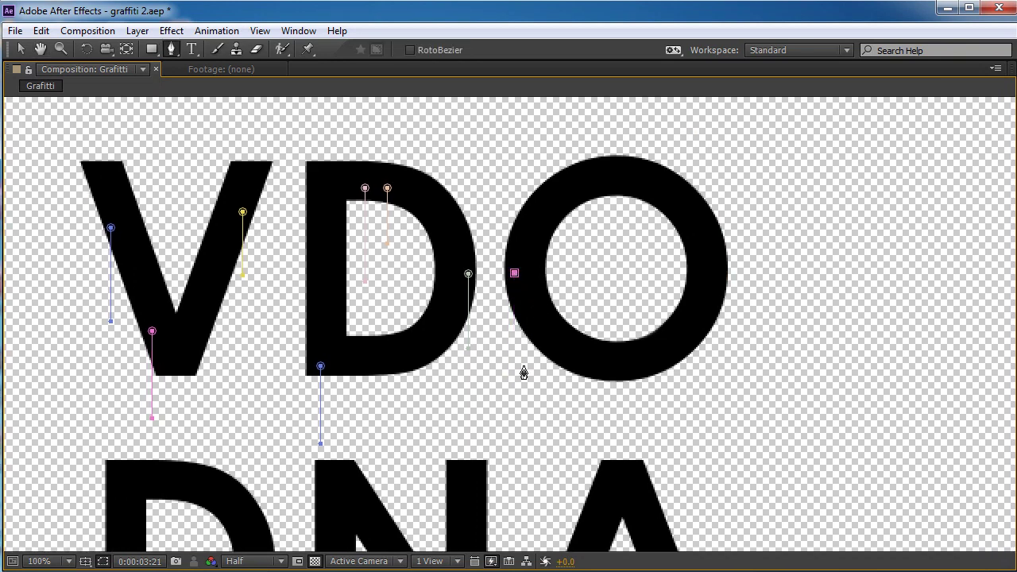
drag(517, 383, 515, 375)
Draw three more vertical drip mask paths on the O: two from its upper inner edge and one from its lower right.
click(613, 188)
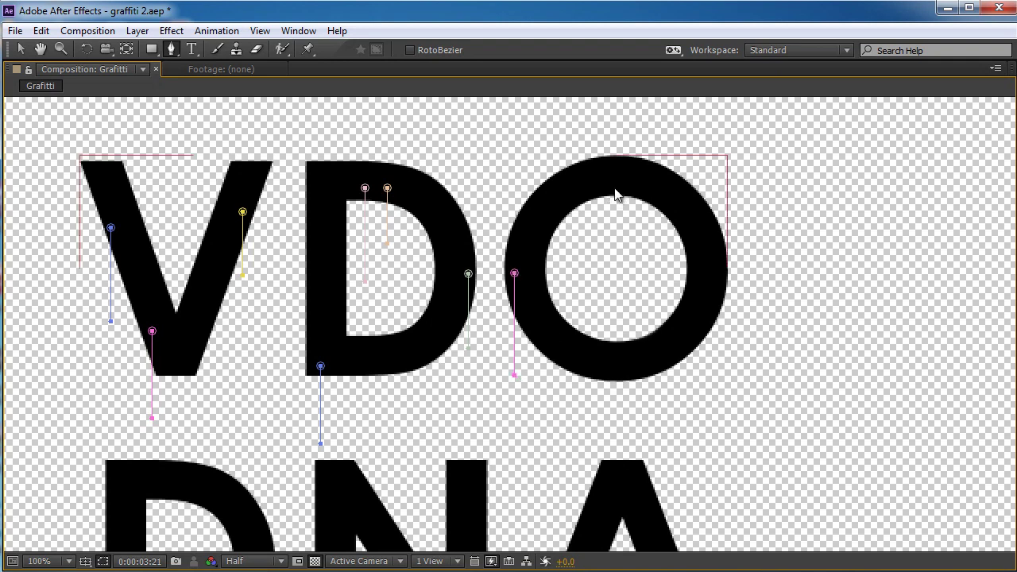
key(ctrl)
drag(645, 198, 646, 272)
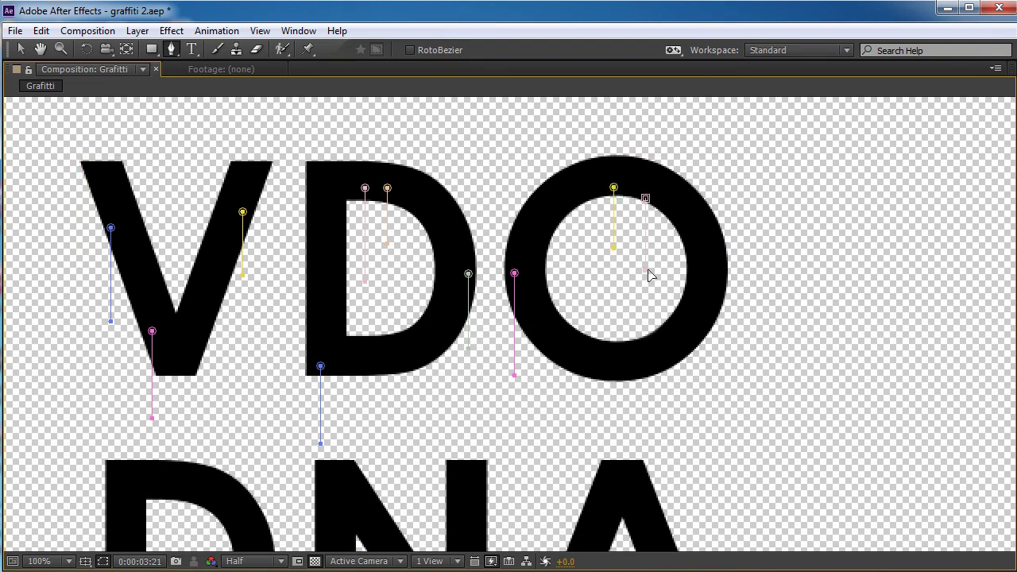
key(space)
drag(605, 328, 628, 246)
click(705, 263)
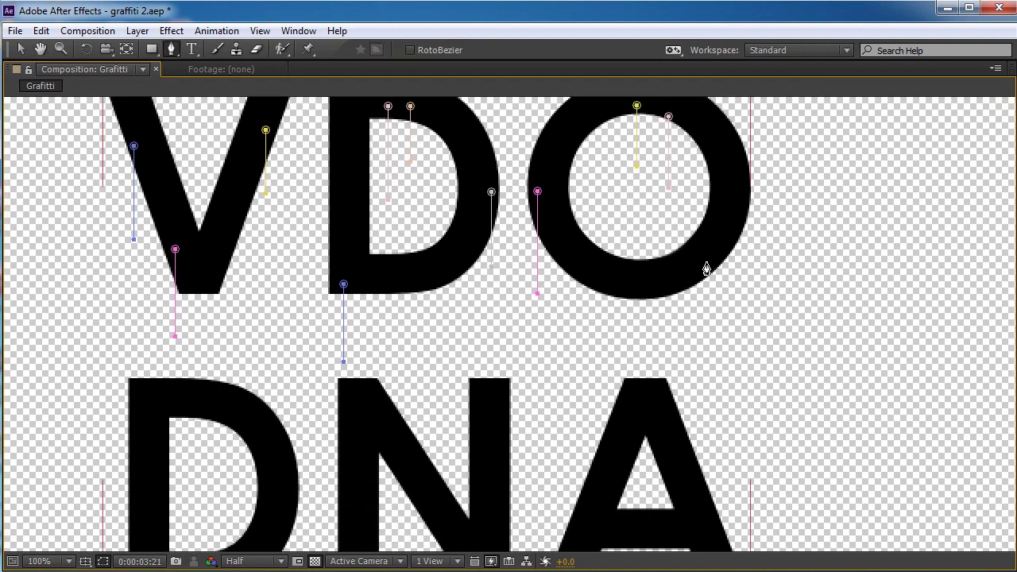
Draw two vertical drip mask paths hanging from the upper inner edge of the D in DNA.
key(space)
drag(656, 405, 740, 293)
click(431, 270)
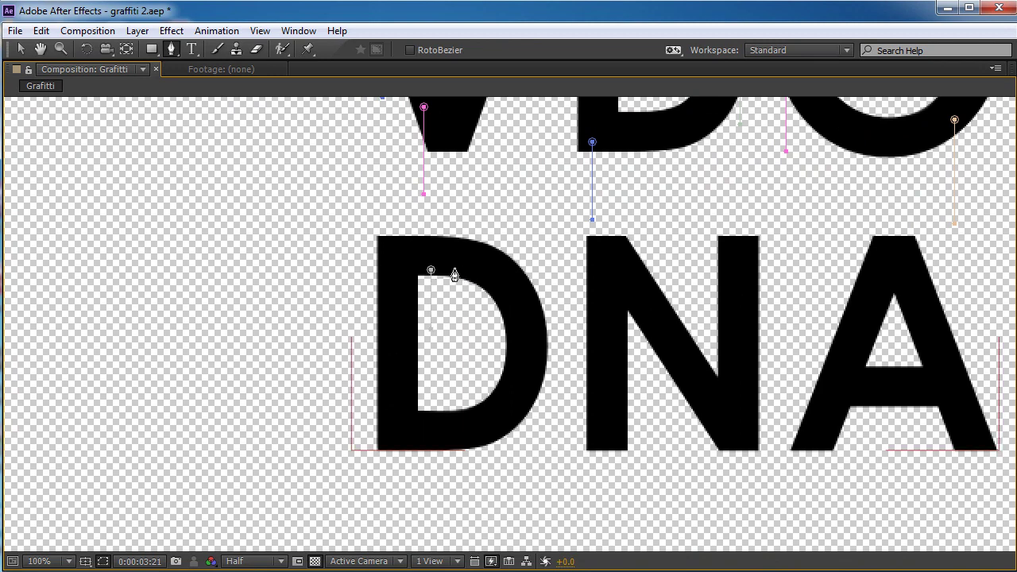
click(453, 269)
key(ctrl+z)
click(487, 284)
click(488, 344)
Draw two separate short vertical drip mask paths on the lower curve of the D in DNA.
click(514, 411)
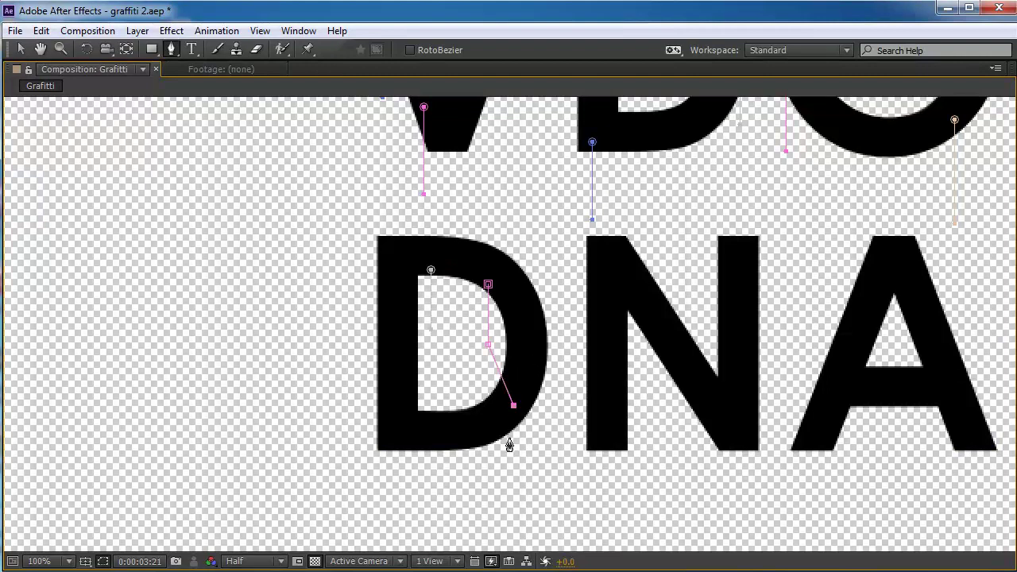
key(ctrl+z)
click(516, 409)
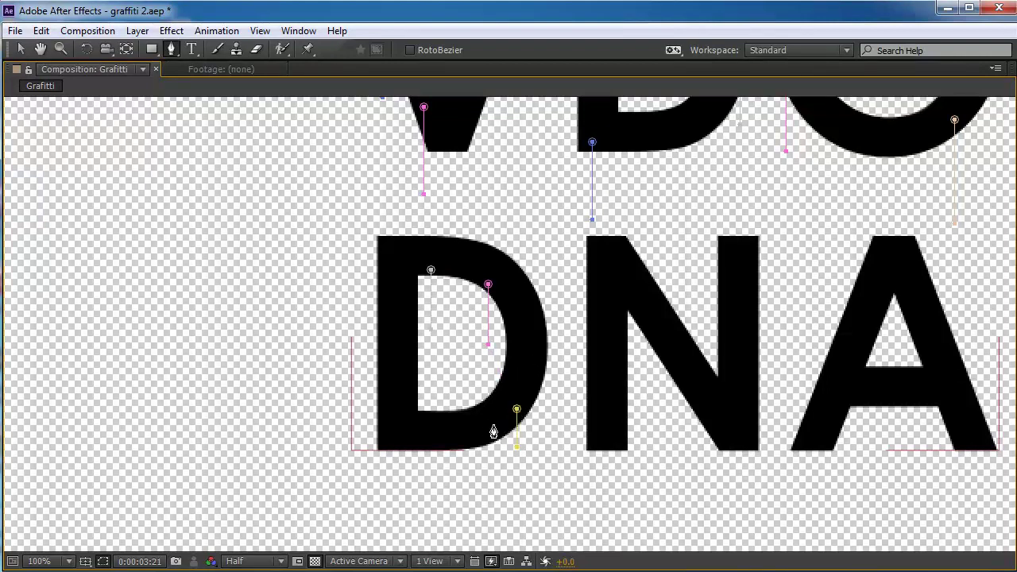
click(493, 425)
Draw four vertical drip mask paths on the N: one at each bottom corner and two under its diagonal.
drag(615, 392, 558, 395)
click(547, 421)
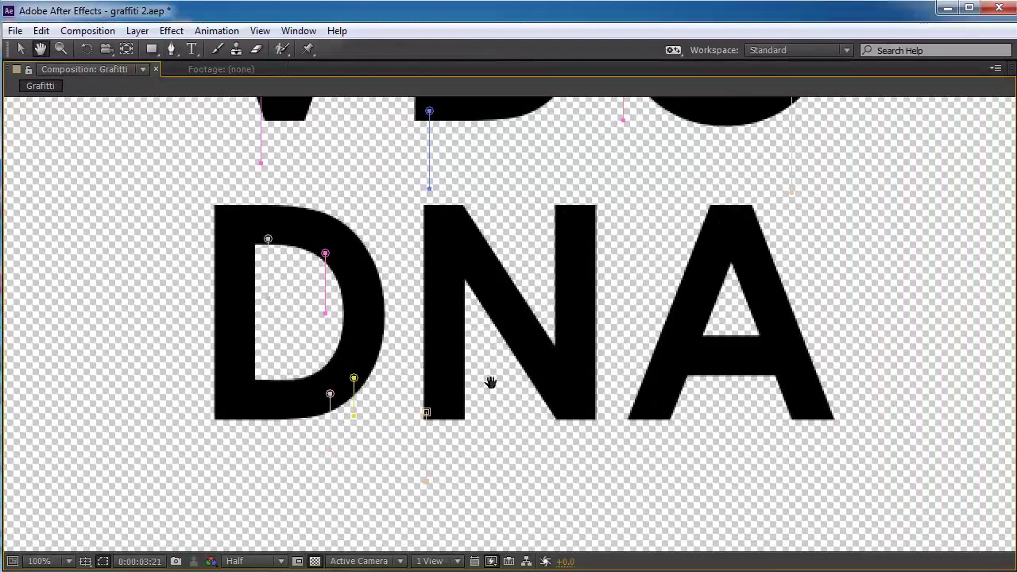
drag(551, 484, 434, 474)
click(509, 332)
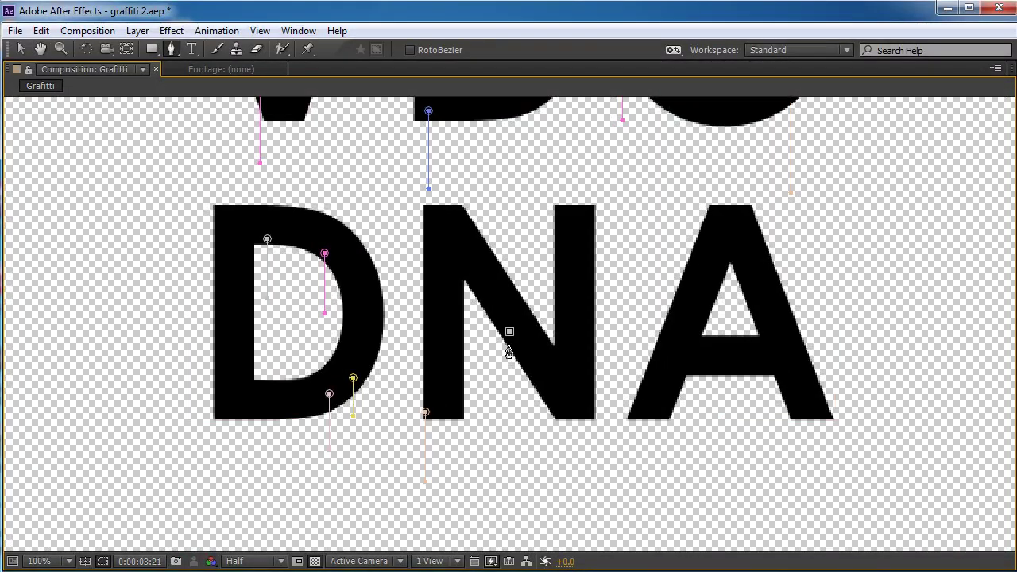
click(524, 360)
click(588, 409)
Draw three vertical drip mask paths on the A, at its inner peak, crossbar and right foot, and restore the panel layout.
drag(656, 411, 658, 383)
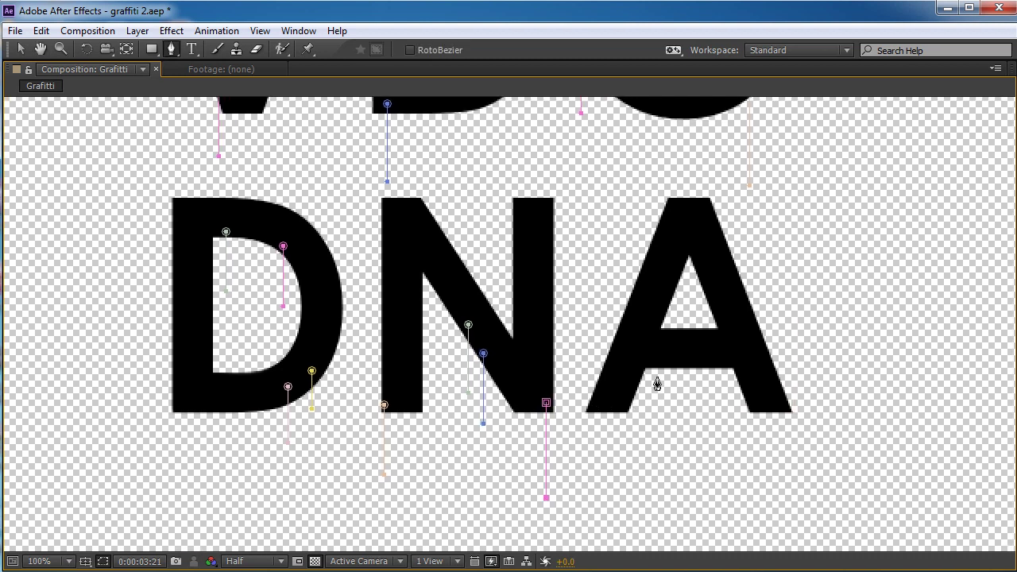
click(699, 273)
drag(661, 360, 656, 449)
drag(769, 399, 771, 472)
key(grave)
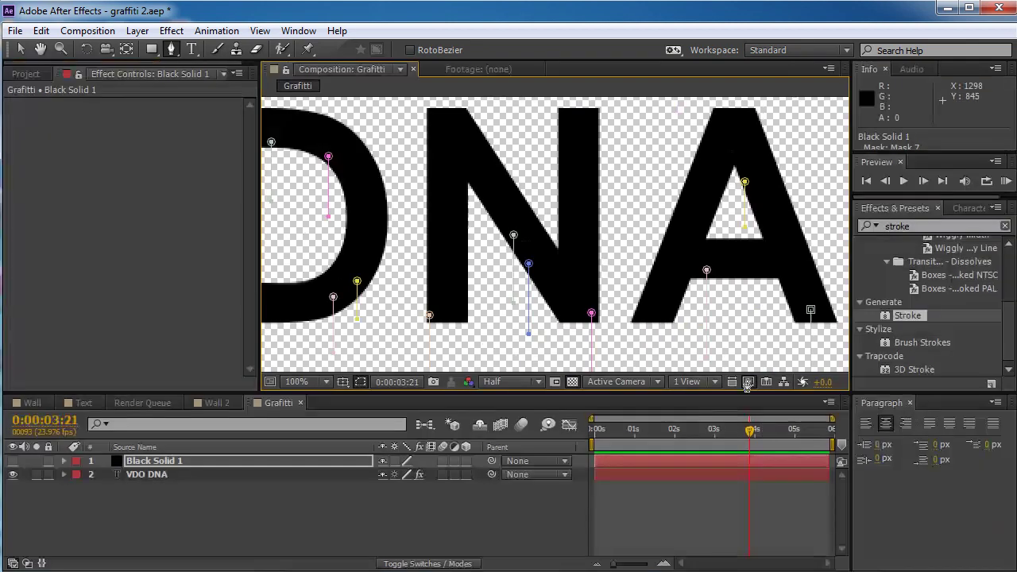
Check the placement of the drip mask paths across both lines of text.
key(comma)
key(comma)
key(comma)
key(h)
drag(569, 165, 588, 208)
key(g)
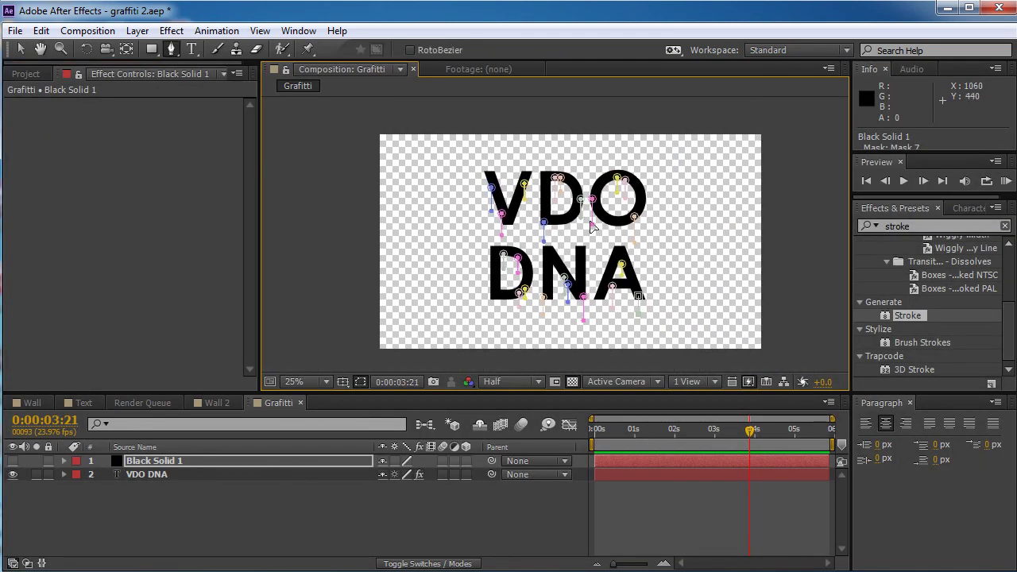
key(period)
key(period)
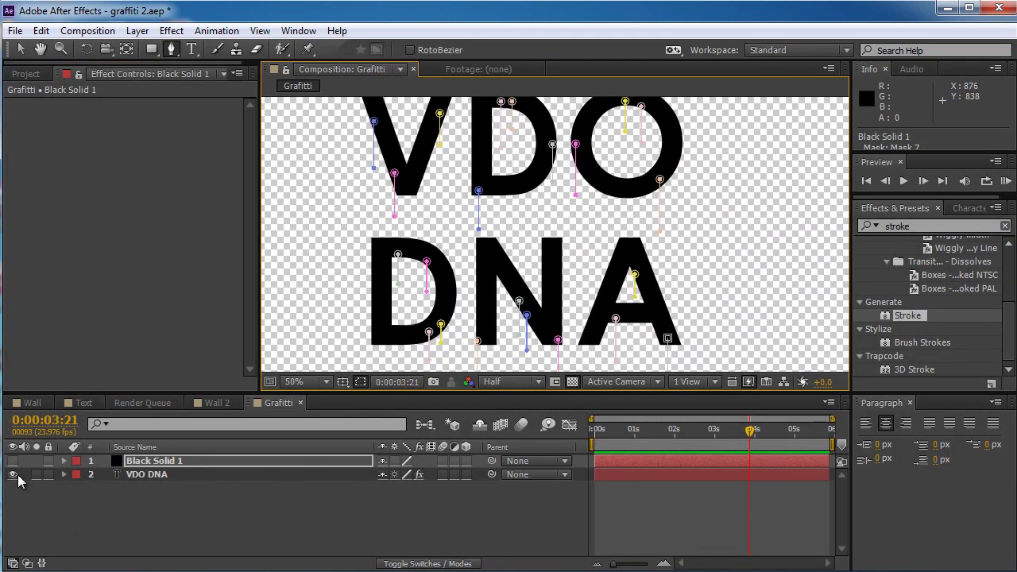
Make the black solid layer visible again and rename it Drops.
click(12, 461)
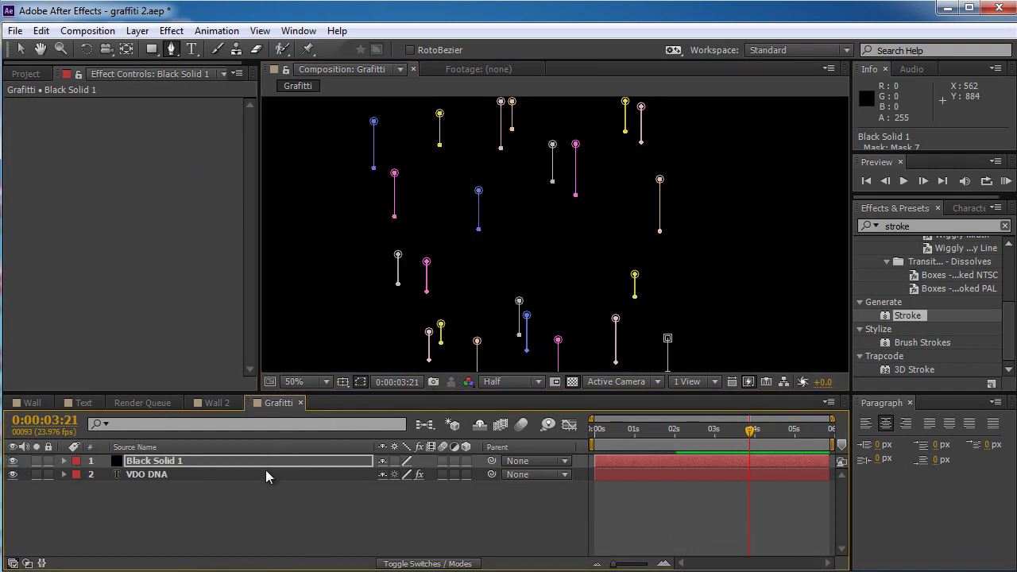
click(267, 475)
click(265, 461)
key(Return)
text(D)
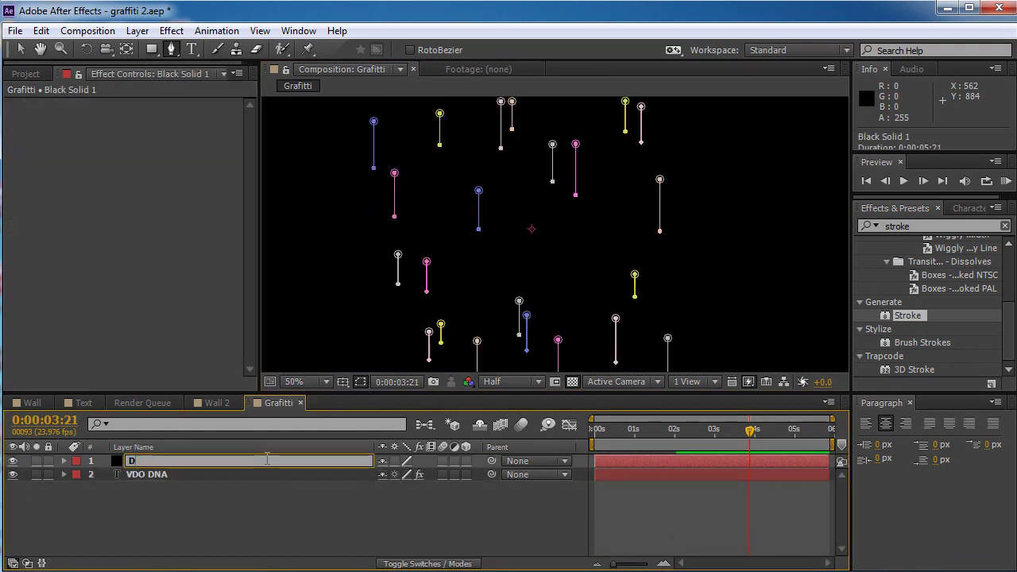
text(rops)
key(Return)
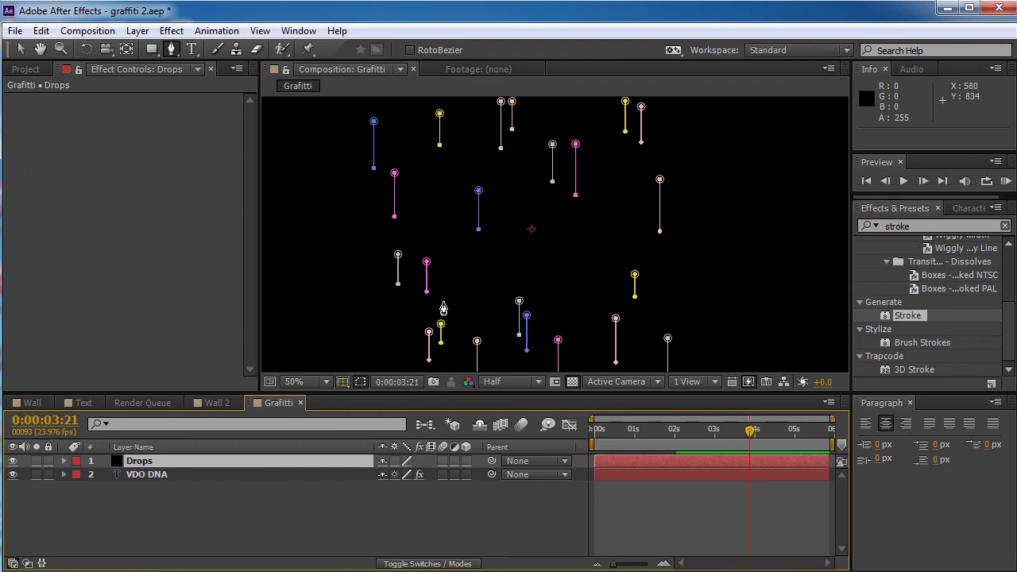
Apply the Stroke effect to the Drops layer, hide the mask outlines, and set the Brush Size to 6.7.
mouse_move(909, 316)
mouse_down()
mouse_move(940, 315)
mouse_move(567, 241)
mouse_move(568, 251)
mouse_up()
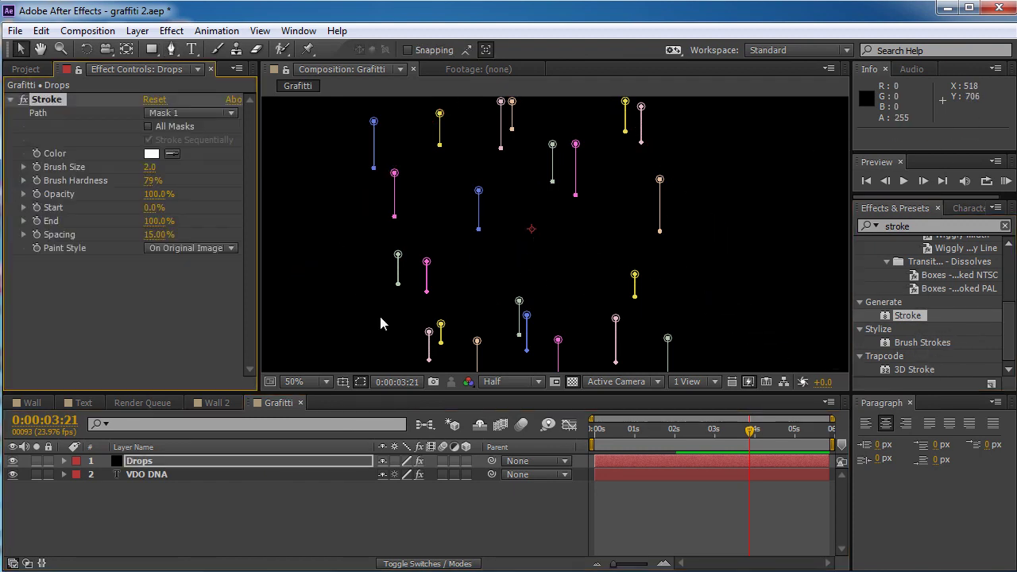
click(359, 382)
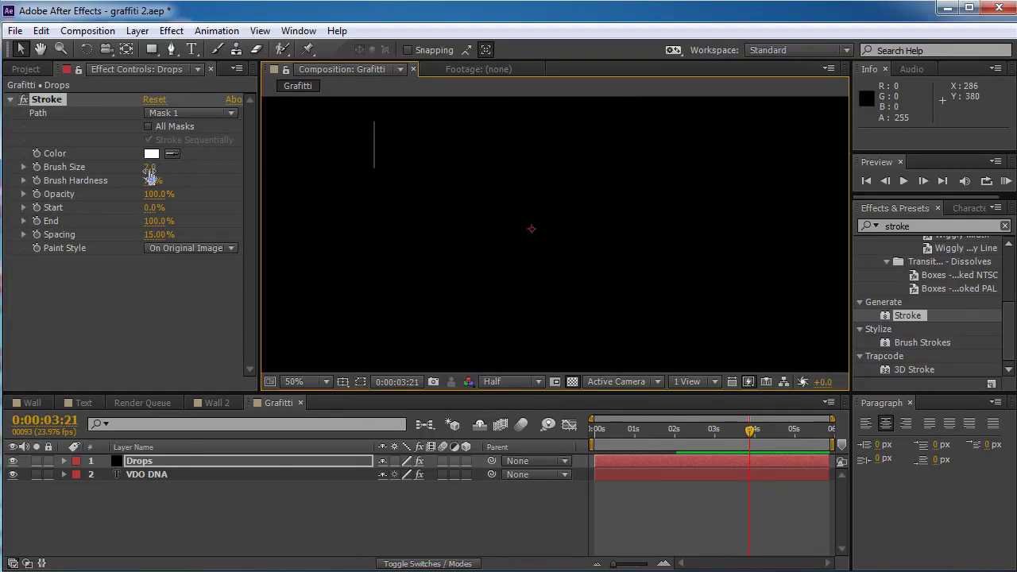
drag(149, 167, 192, 167)
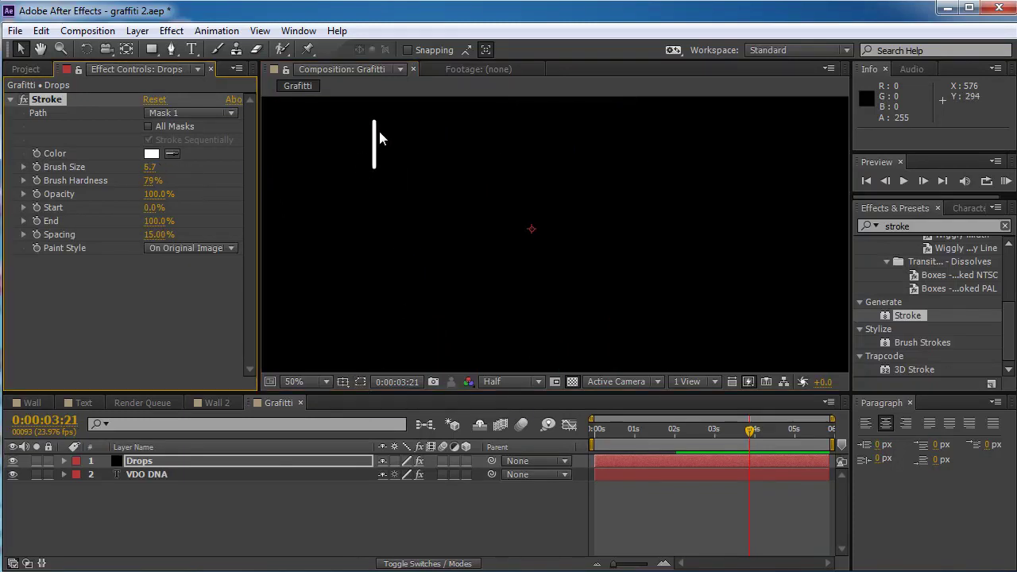
Show the mask outlines and set the Drops Stroke effect to All Masks, black color 000000 and On Transparent paint style.
click(361, 382)
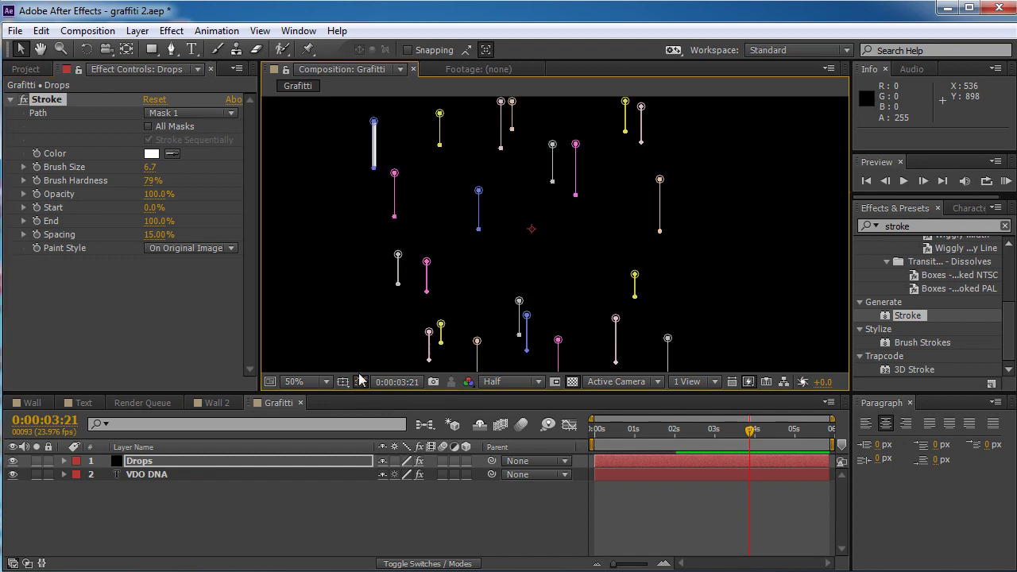
click(162, 129)
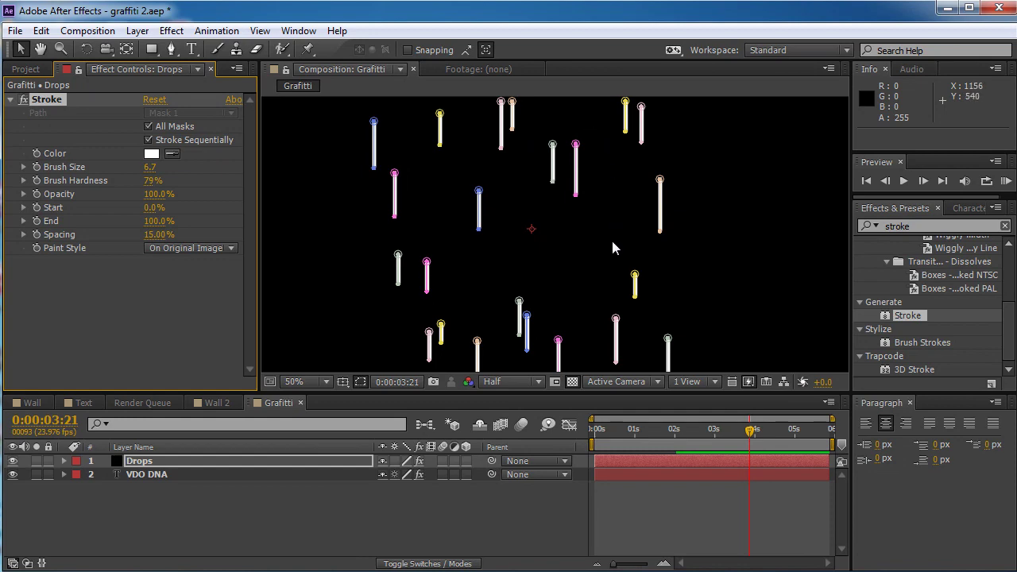
click(151, 155)
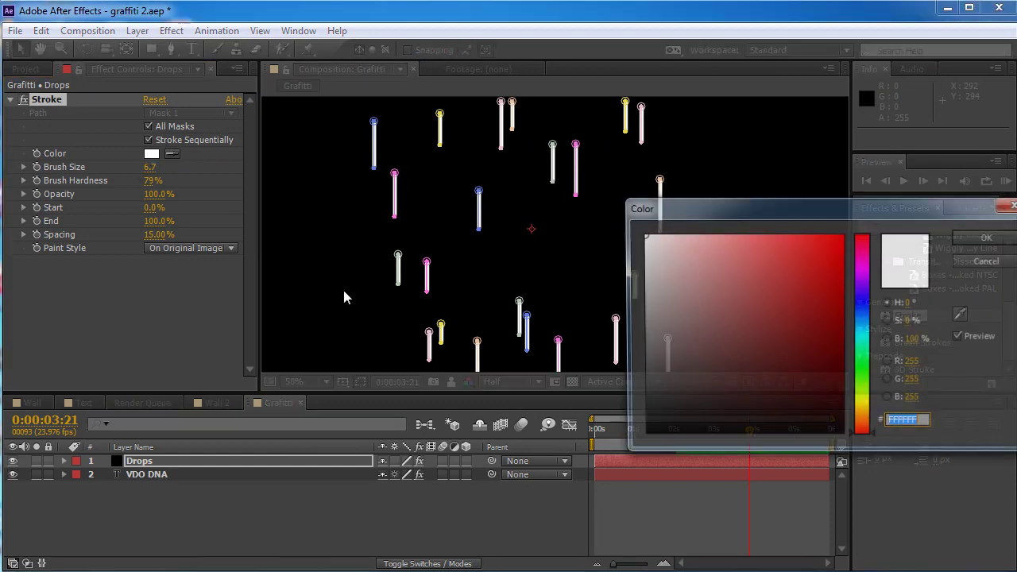
click(643, 435)
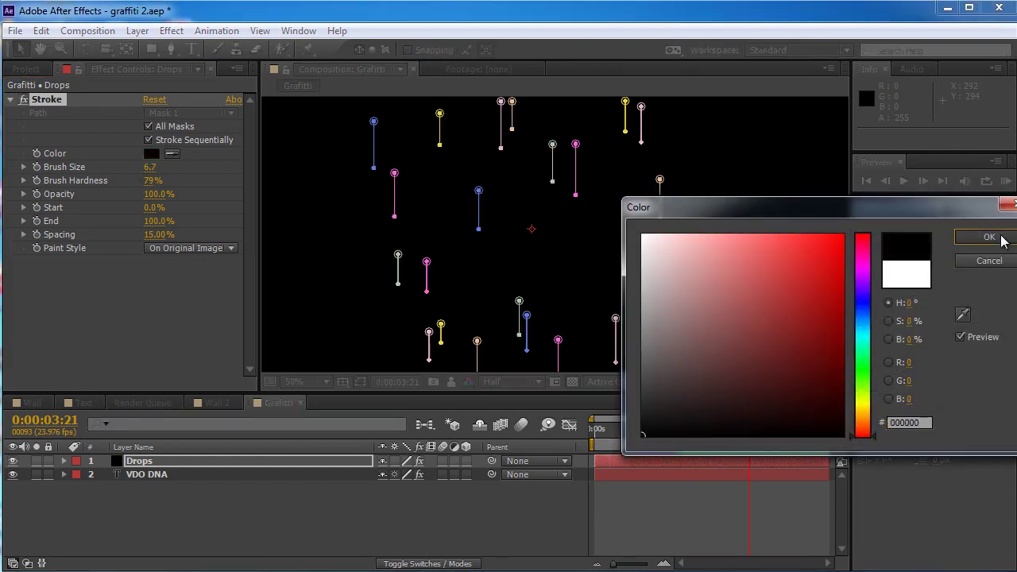
click(1001, 237)
click(170, 248)
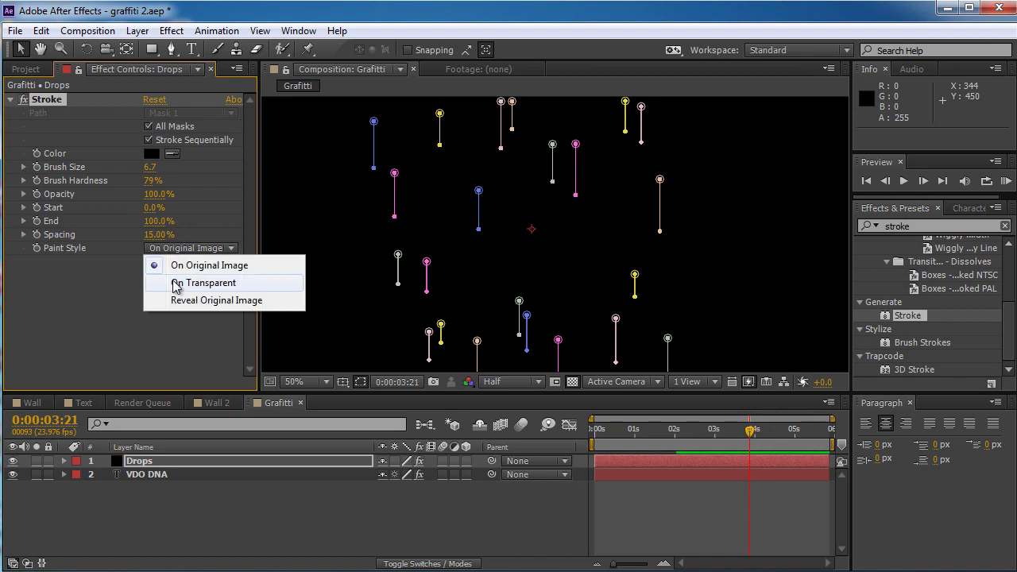
click(263, 288)
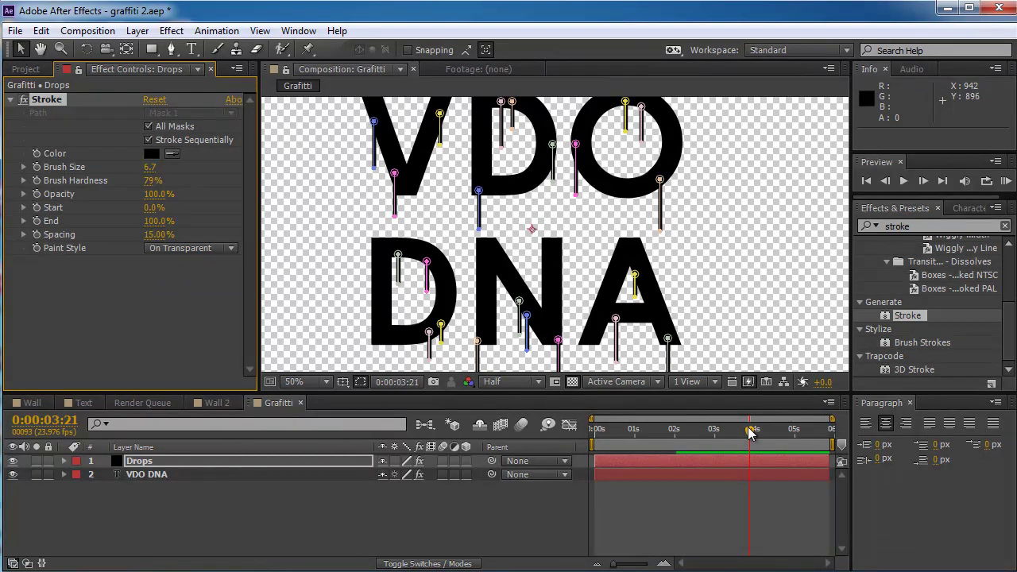
Animate the Drops Stroke End value from 0% at 0:00:00:00 to 100% at 0:00:02:04.
drag(748, 432, 593, 430)
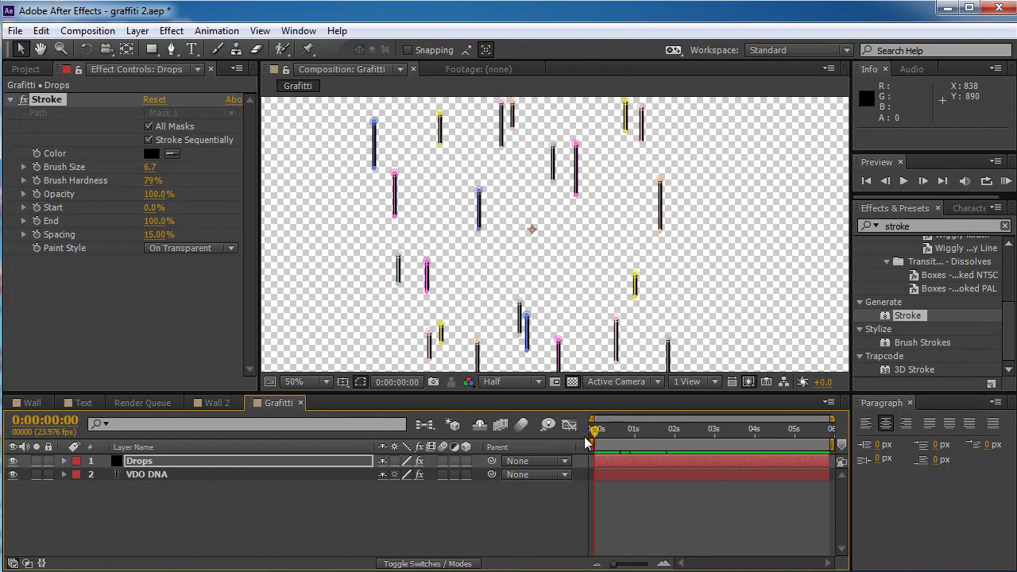
mouse_move(586, 443)
mouse_down()
mouse_move(688, 454)
mouse_move(591, 457)
mouse_up()
drag(167, 229, 36, 219)
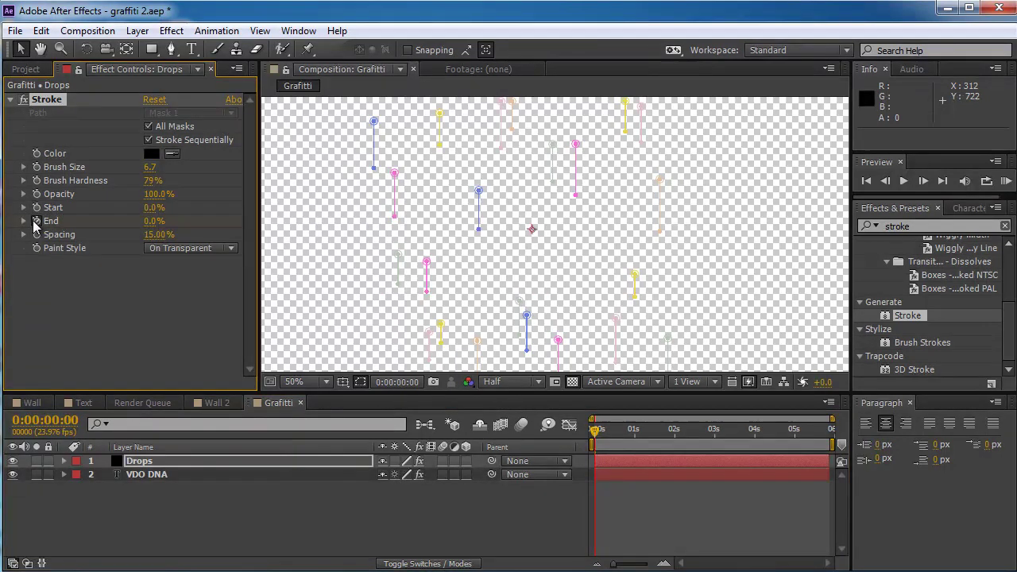
click(35, 221)
drag(597, 443, 682, 447)
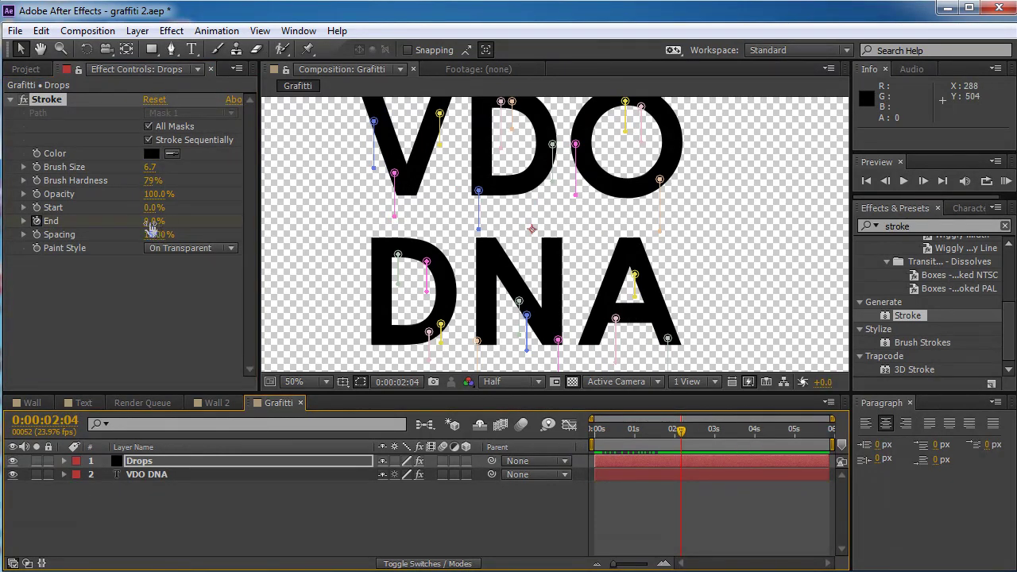
drag(151, 227, 409, 265)
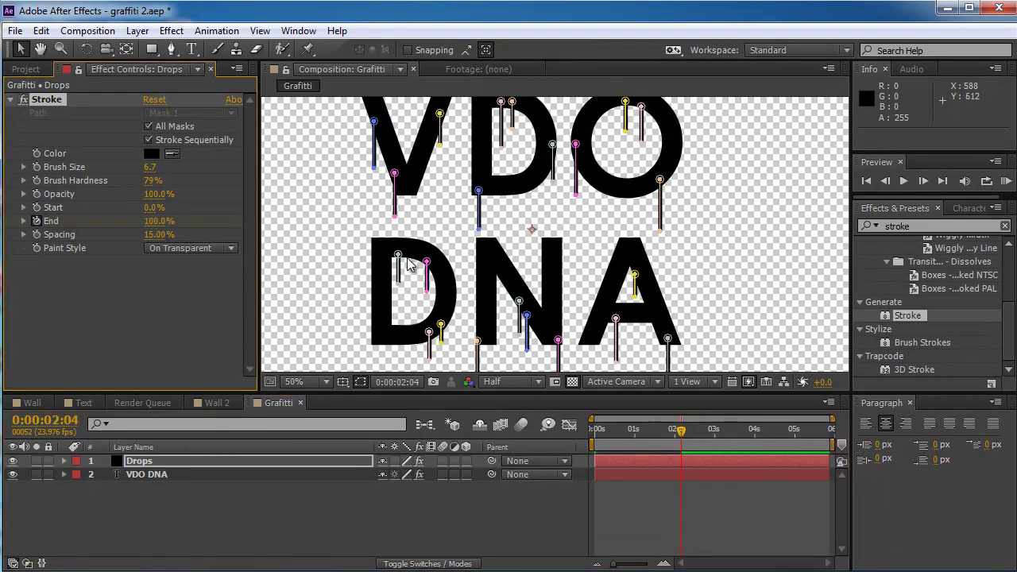
Preview the dripping text animation in the enlarged composition view.
key(grave)
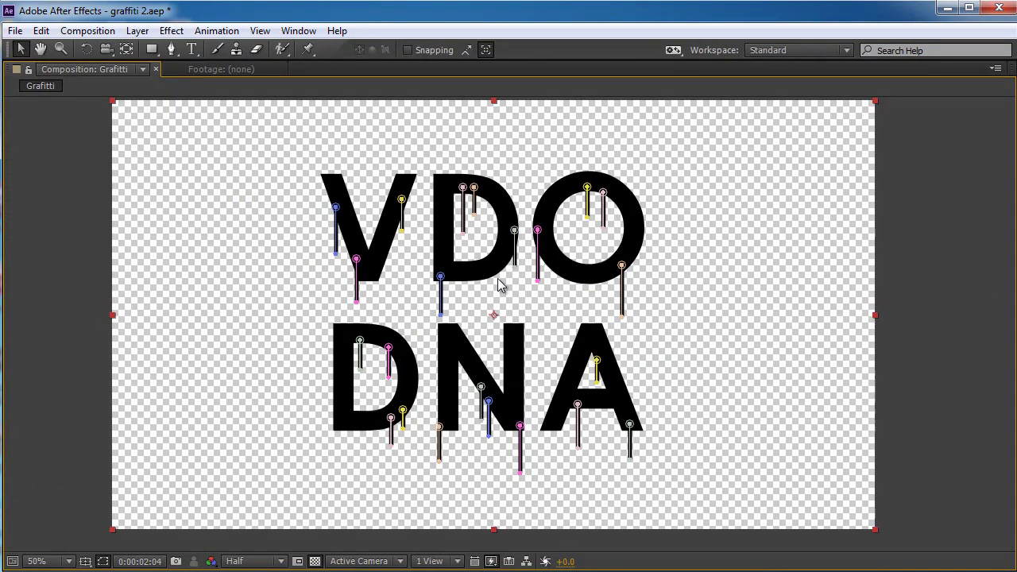
key(space)
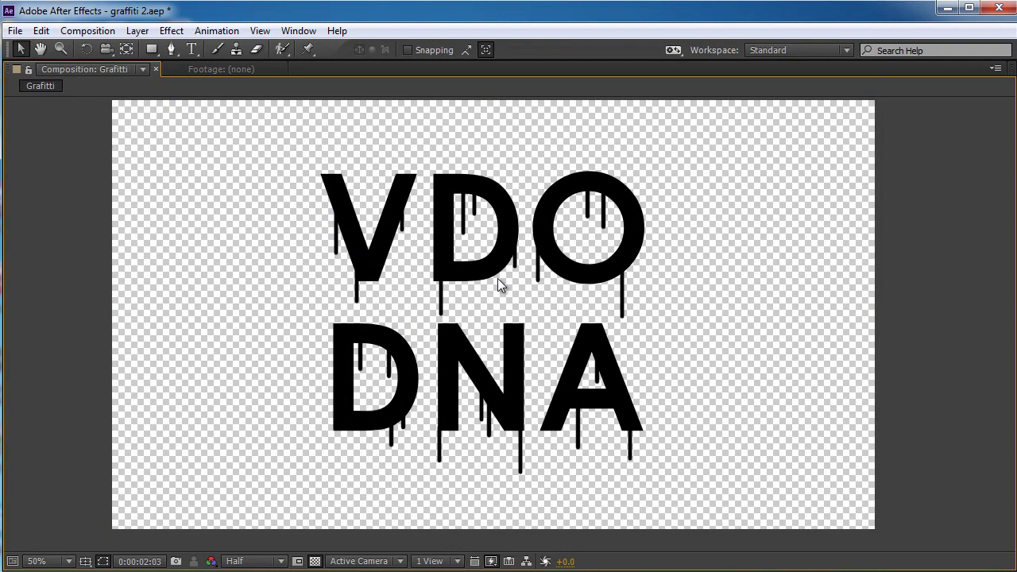
key(space)
key(grave)
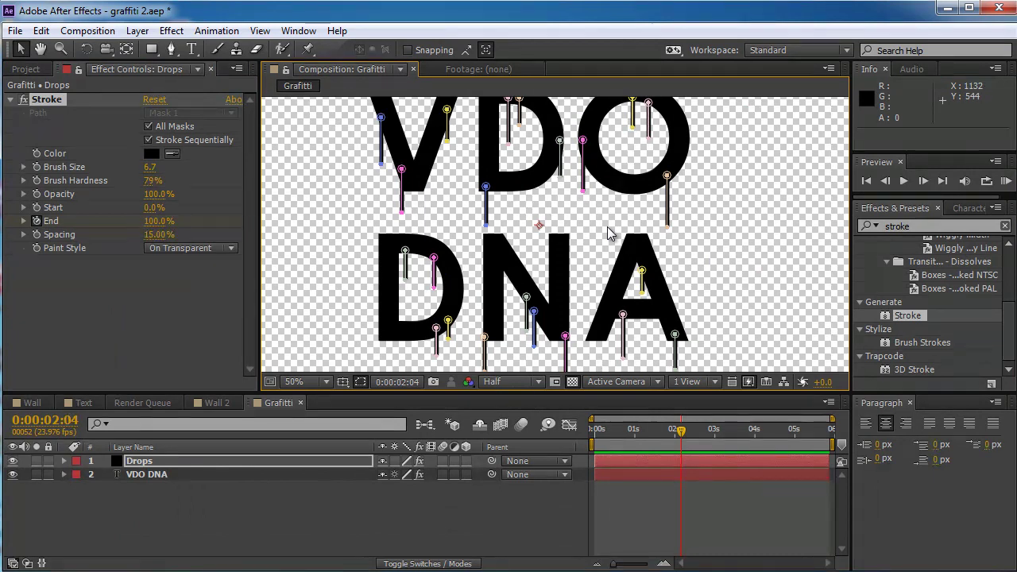
Reveal the Drops layer's mask paths and set Mask Path keyframes on all masks at 0:00:00:05.
key(m)
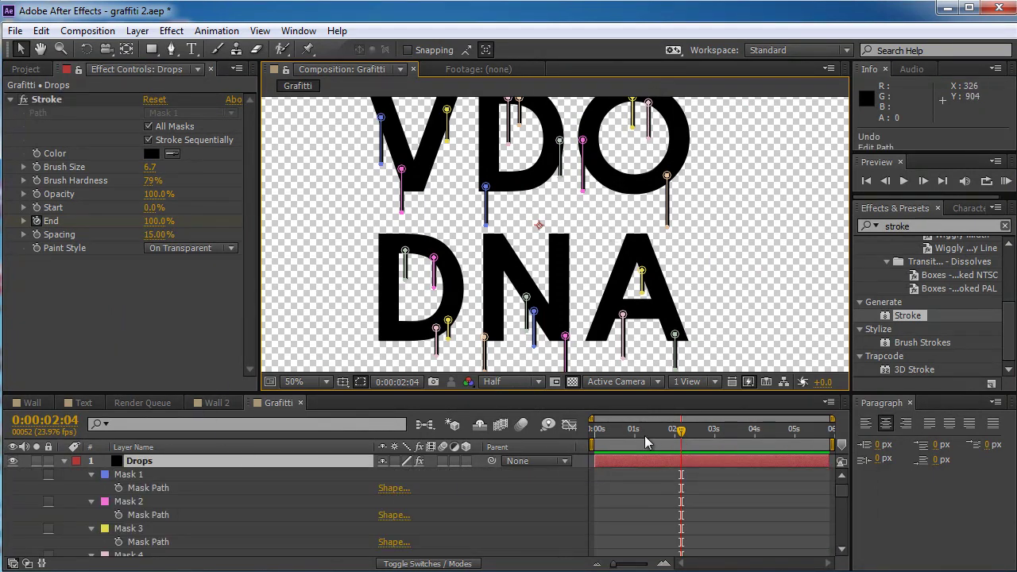
drag(681, 430, 601, 440)
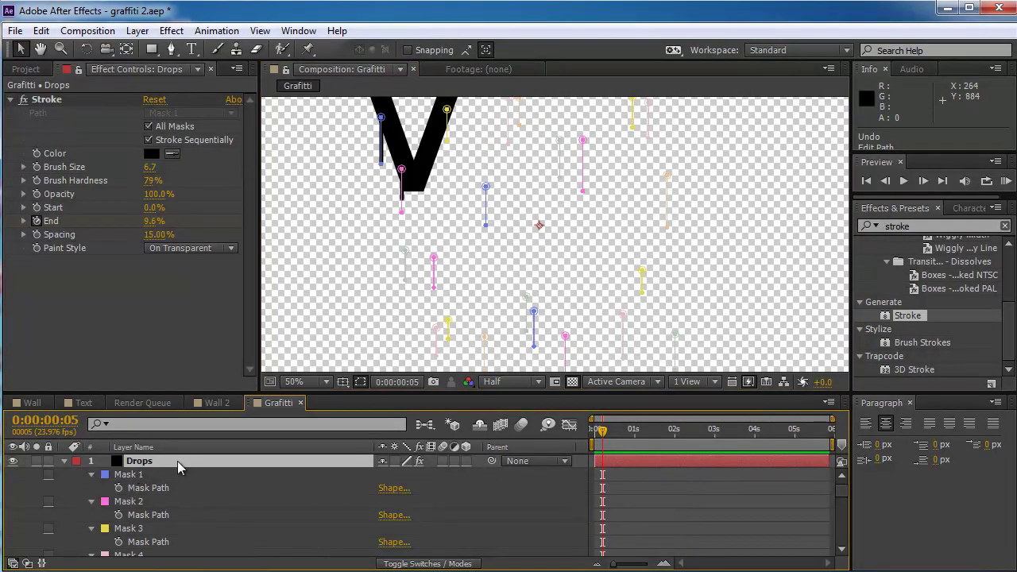
click(151, 475)
scroll(150, 475, down, 5)
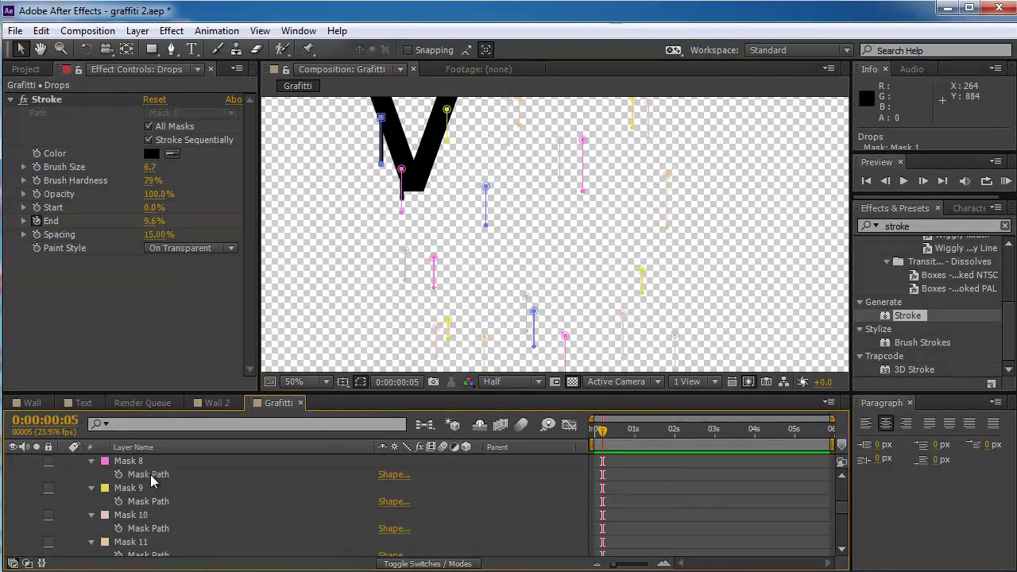
scroll(150, 474, up, 5)
key(ctrl+a)
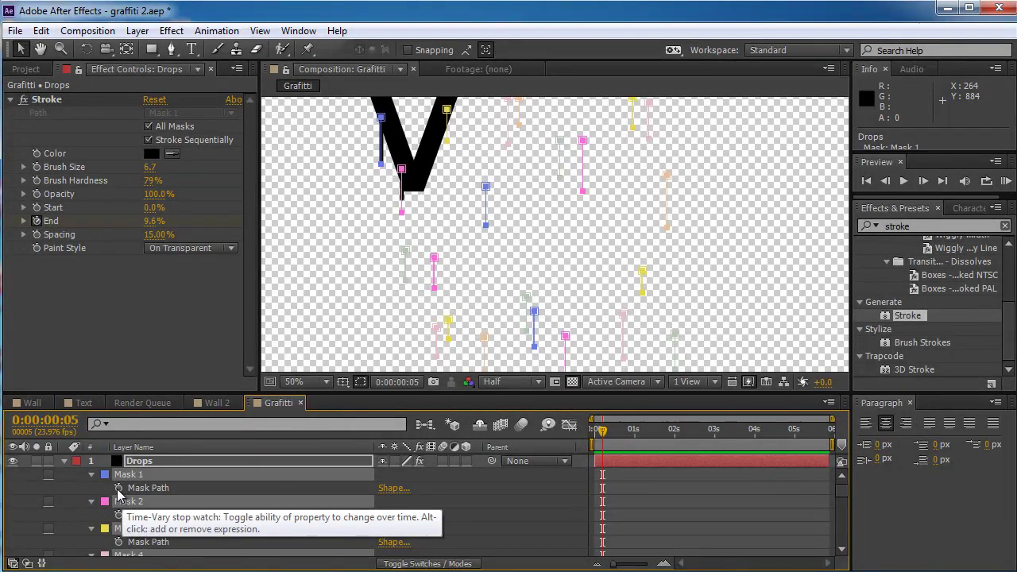
click(118, 488)
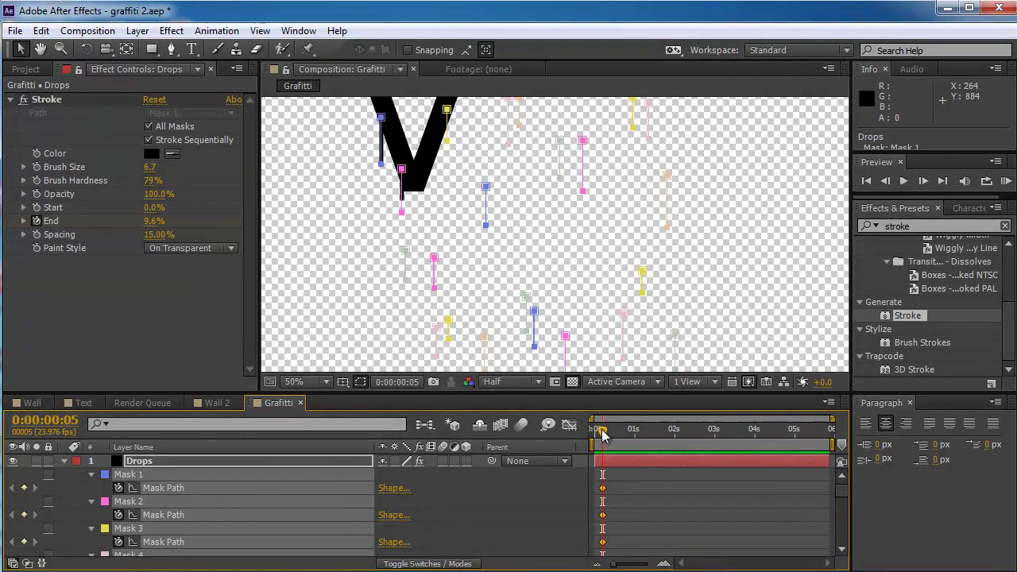
At 0:00:04:00, select the lower end points of all drip masks and move them down together to lengthen the drips.
drag(602, 433, 756, 446)
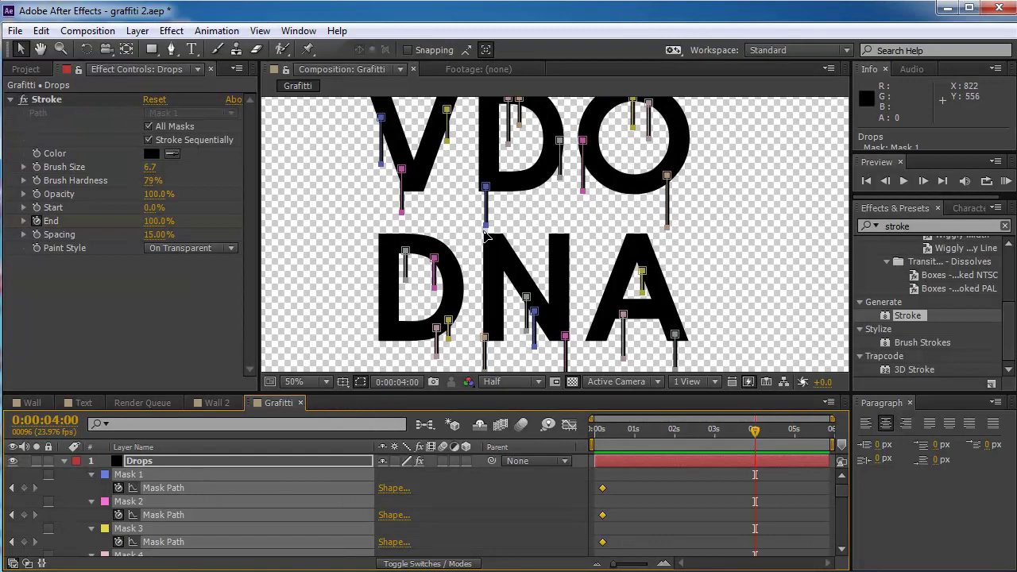
click(370, 174)
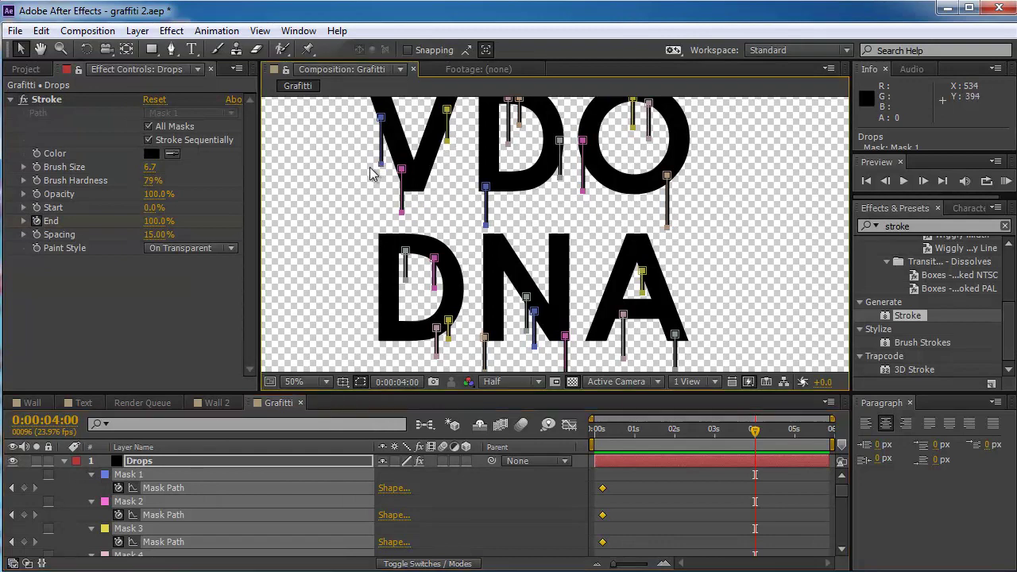
click(381, 167)
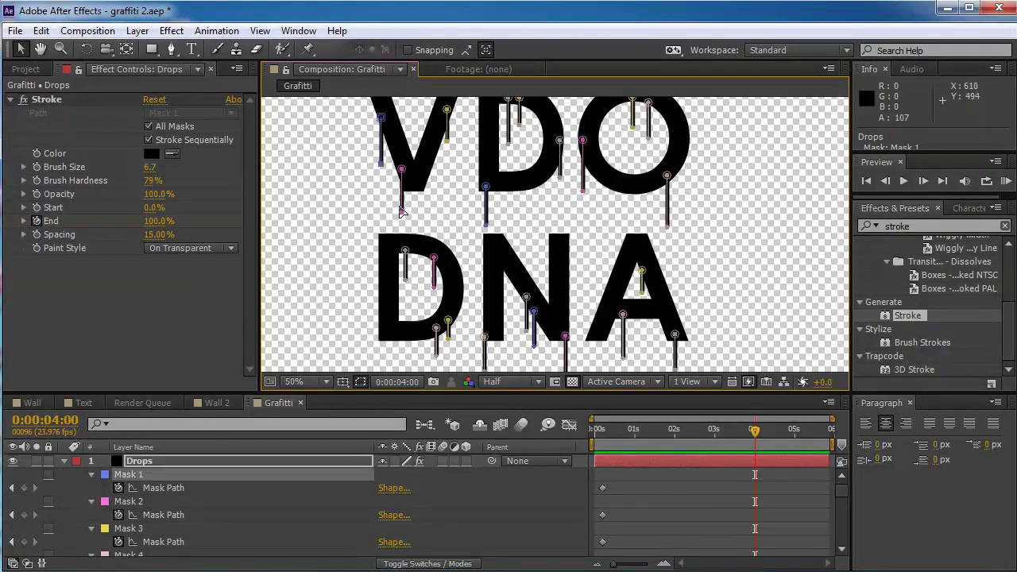
shift+click(403, 213)
shift+click(448, 145)
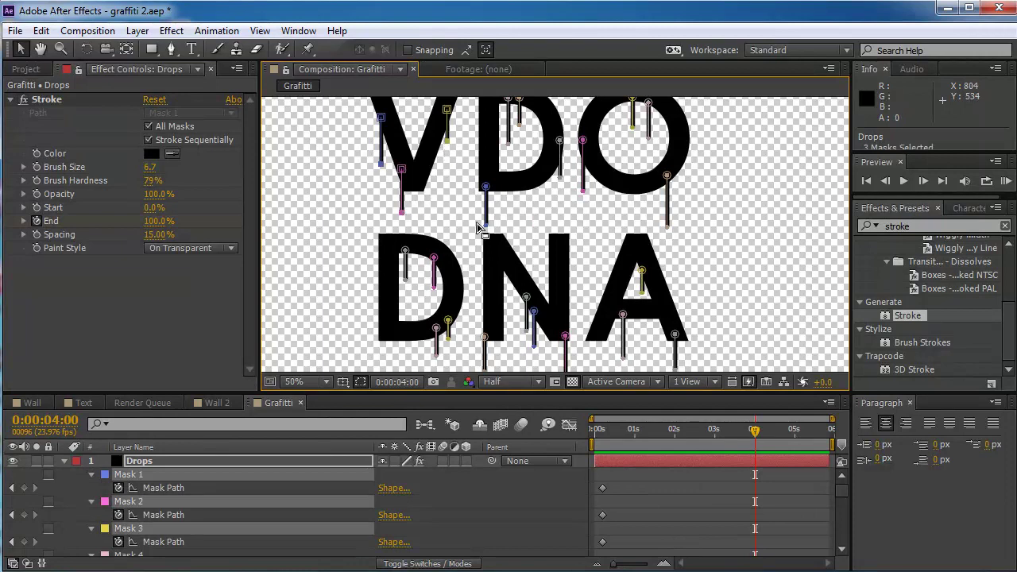
shift+click(509, 142)
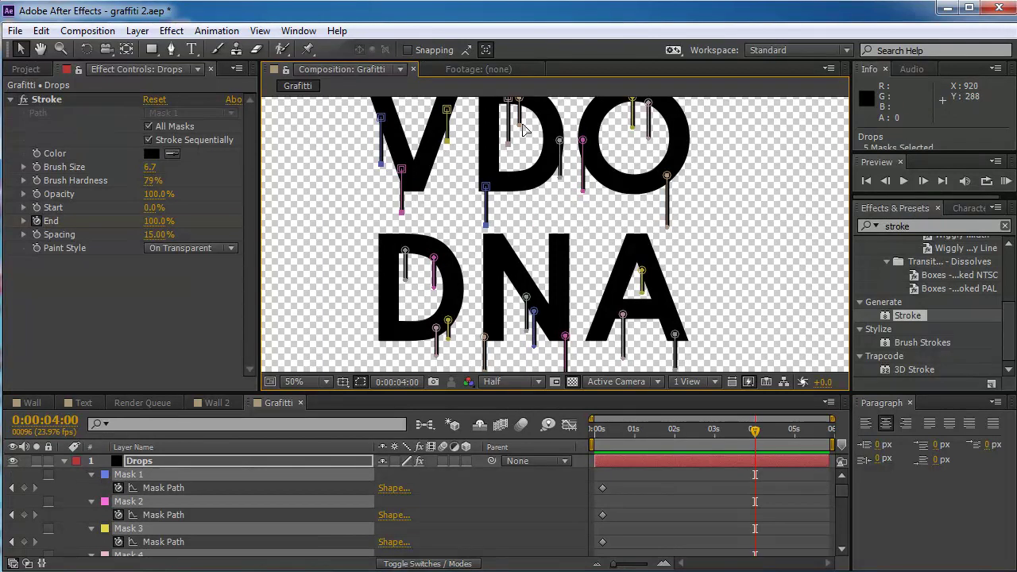
shift+click(521, 128)
shift+click(584, 197)
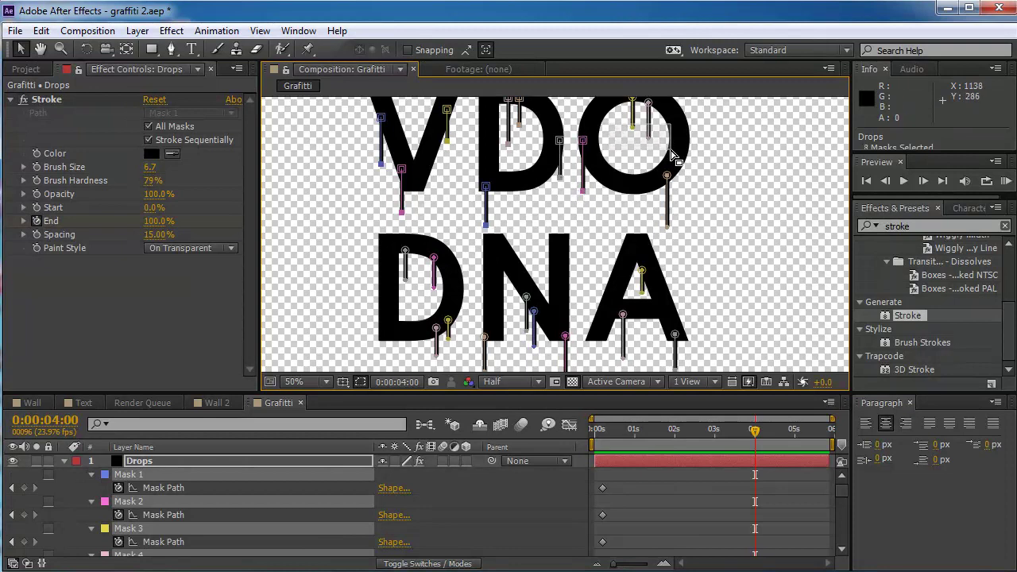
shift+click(668, 200)
shift+click(671, 231)
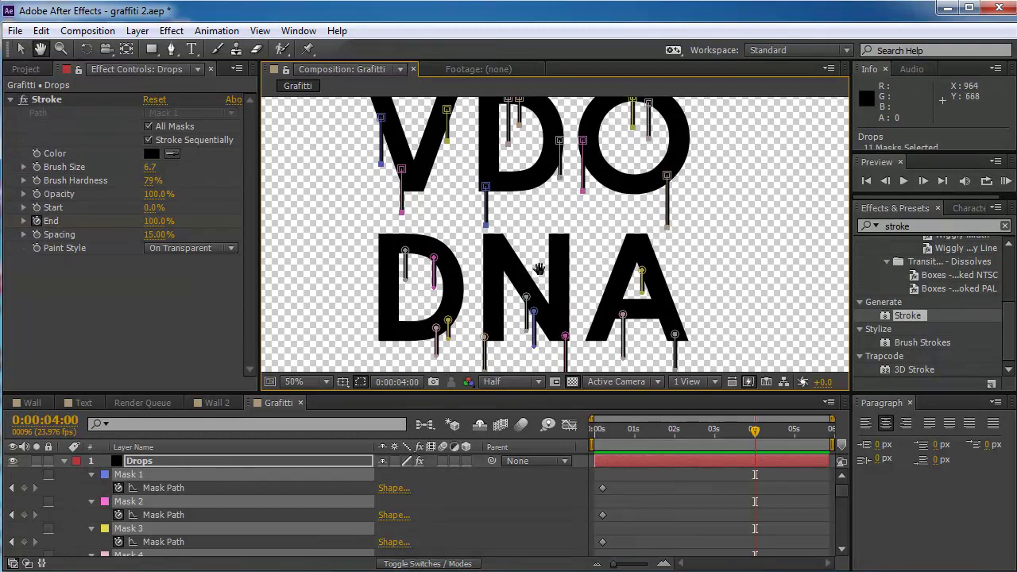
drag(663, 256, 671, 206)
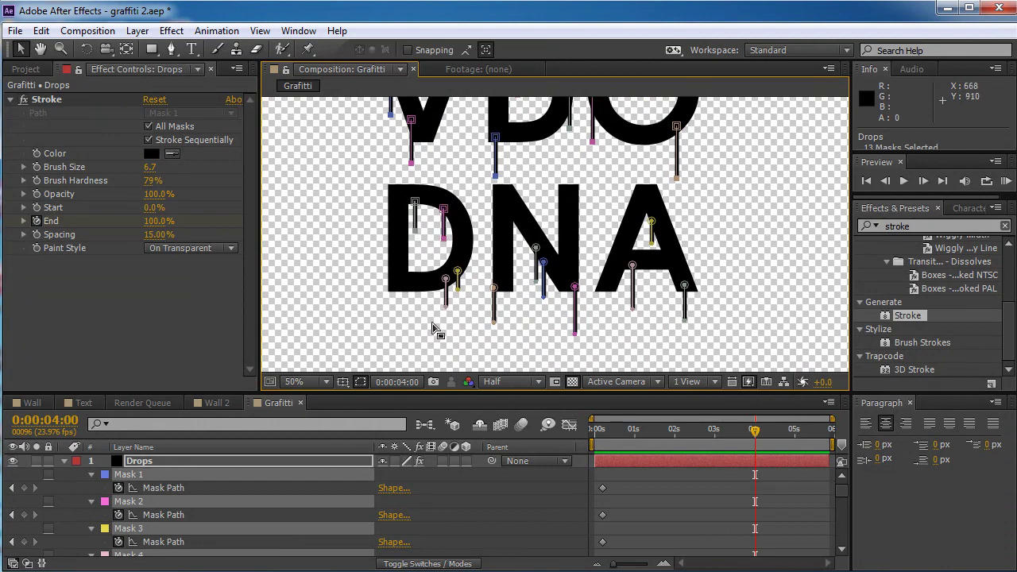
drag(432, 316, 548, 316)
drag(556, 280, 574, 337)
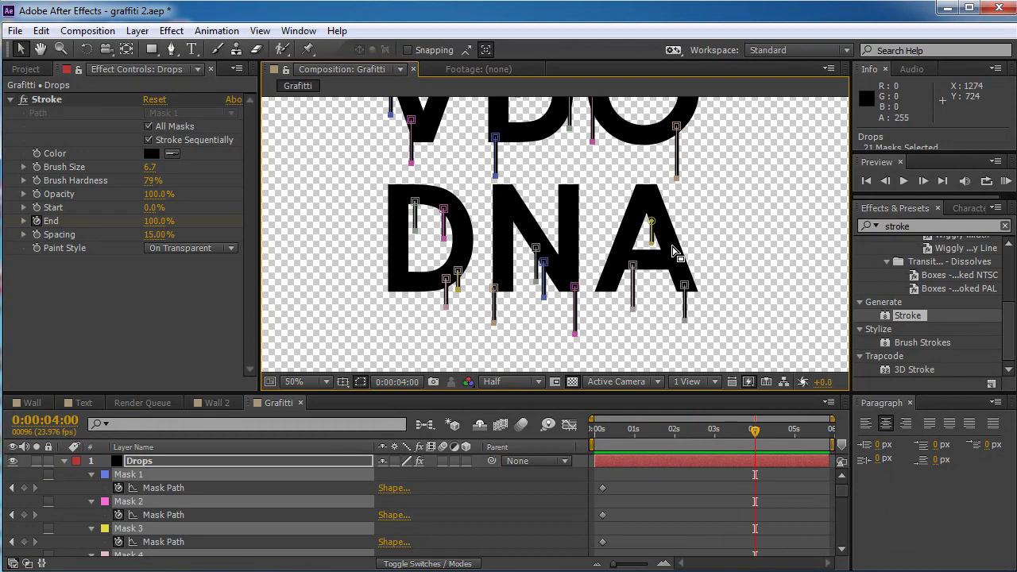
drag(696, 242, 660, 284)
key(grave)
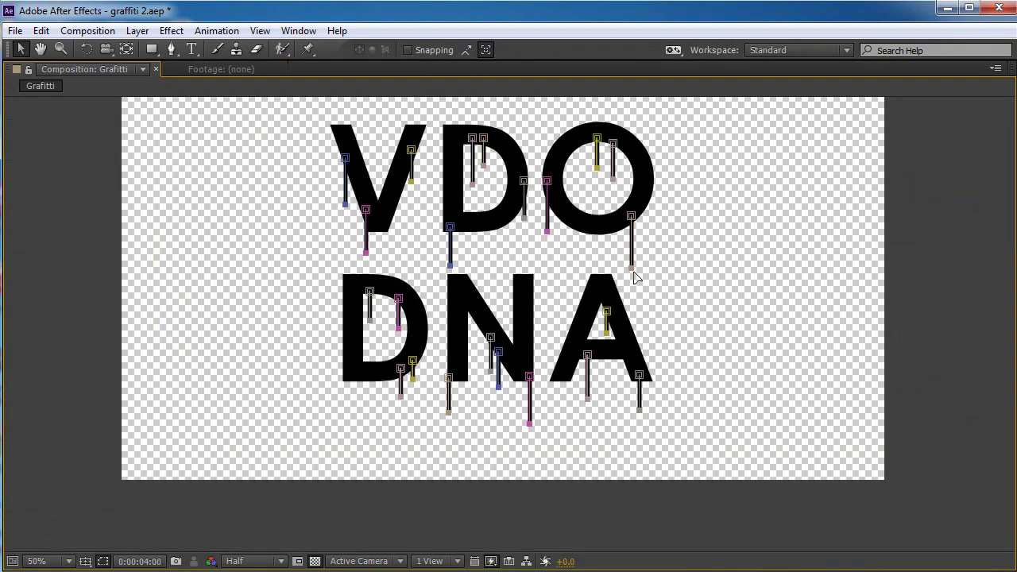
drag(635, 273, 650, 331)
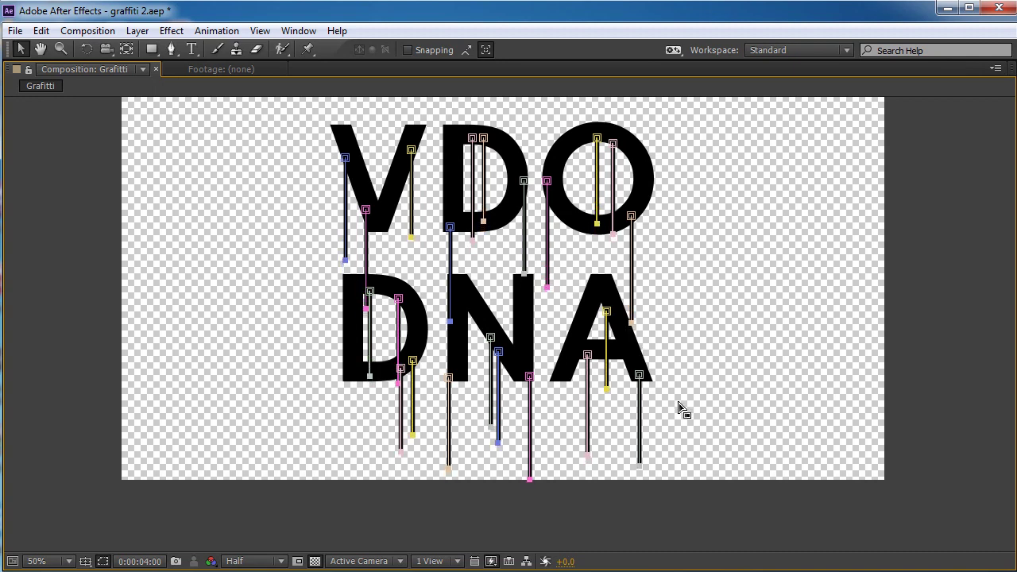
Preview the lengthening drips and inspect their edges up close around the V and D.
key(space)
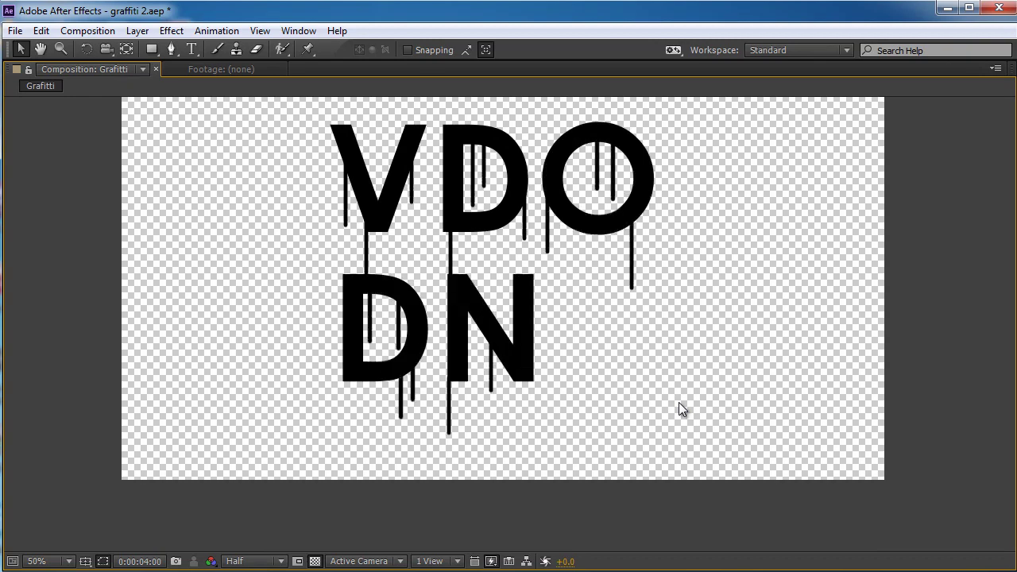
scroll(353, 185, up, 2)
drag(352, 182, 631, 278)
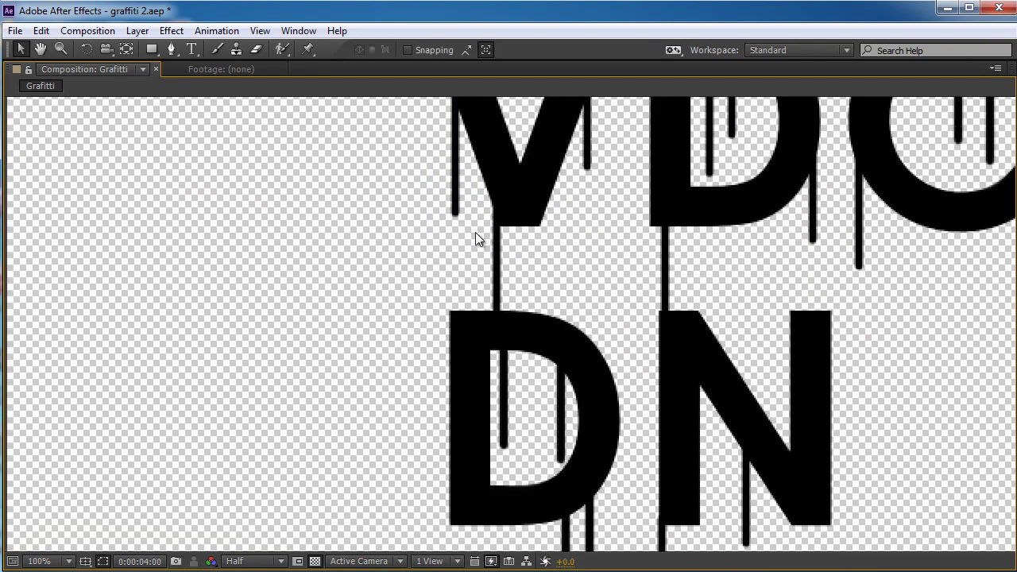
key(grave)
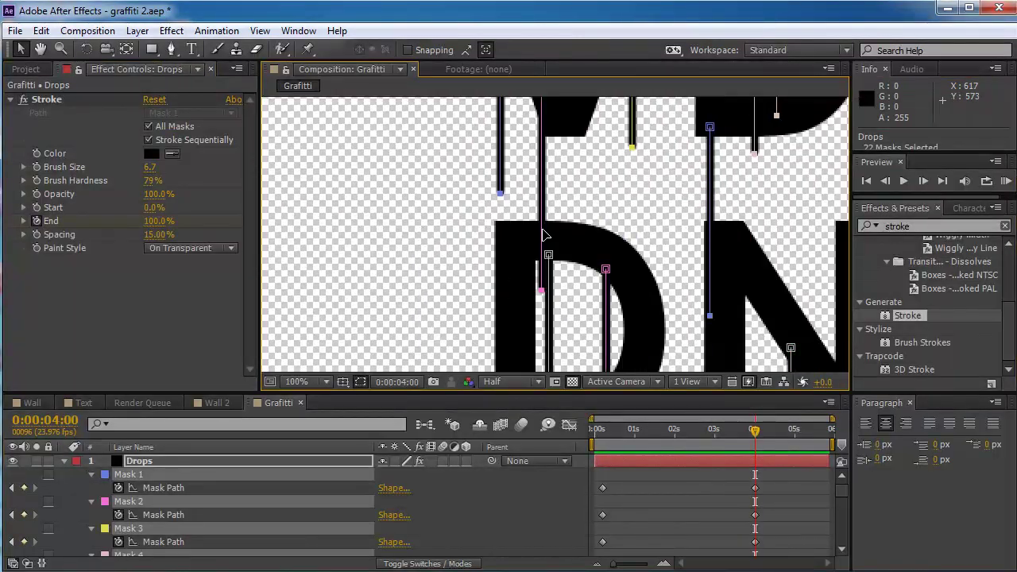
Set the Drops Stroke effect's Spacing to 0.00% and Brush Size to 8.2.
scroll(525, 241, down, 2)
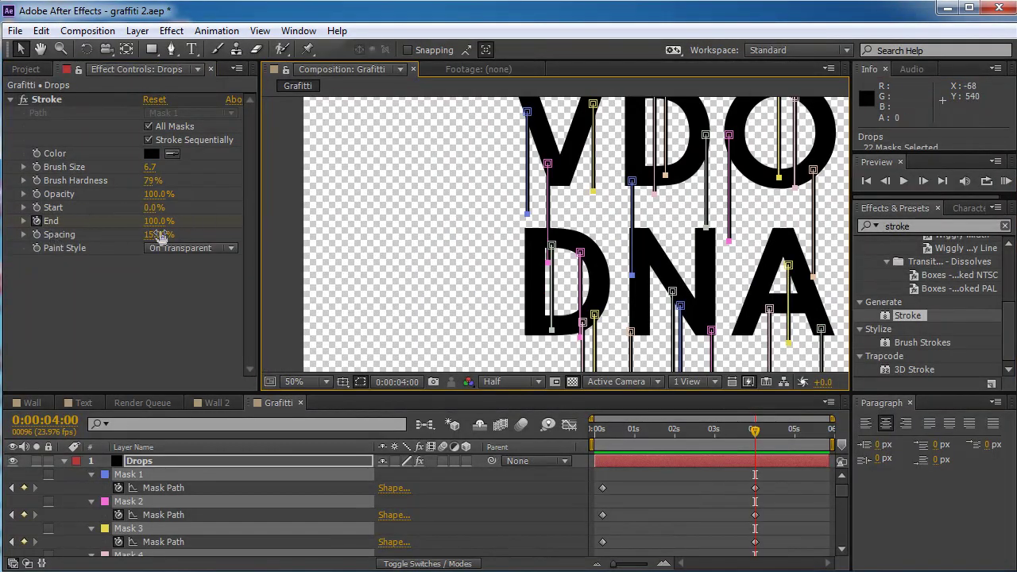
drag(161, 237, 80, 237)
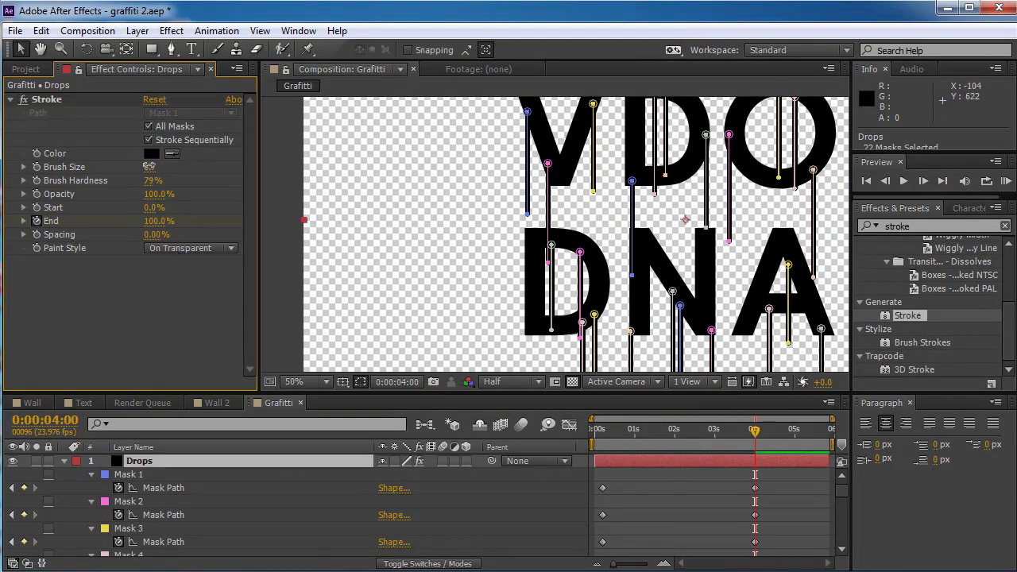
drag(149, 166, 159, 168)
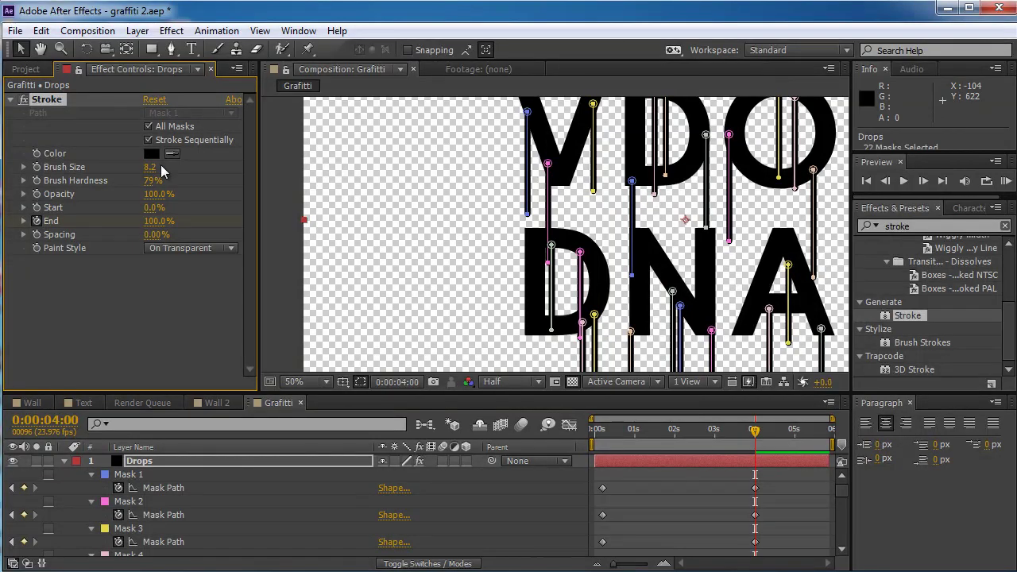
Hide the mask outlines and preview the drip animation in an enlarged composition view.
click(361, 383)
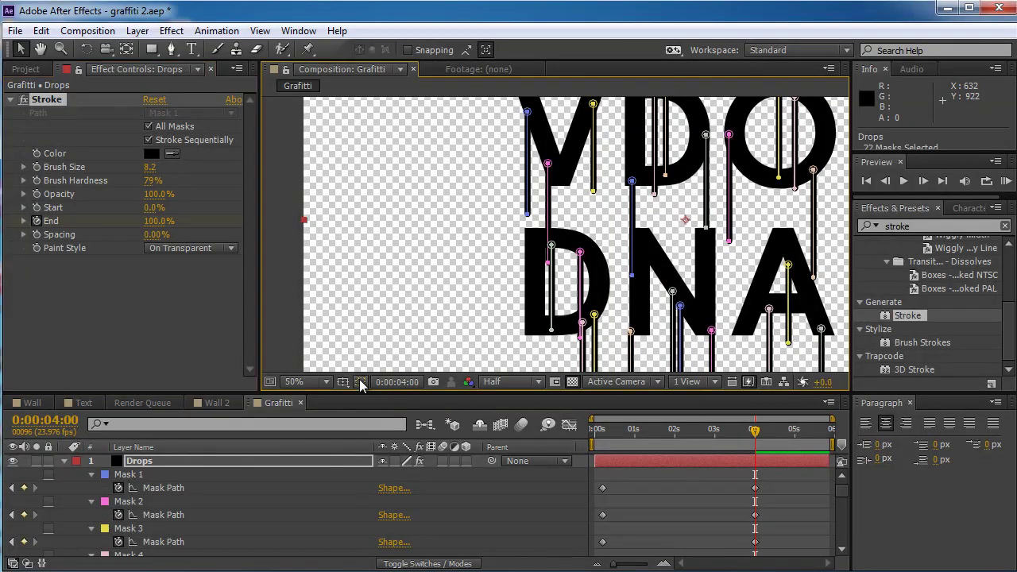
key(grave)
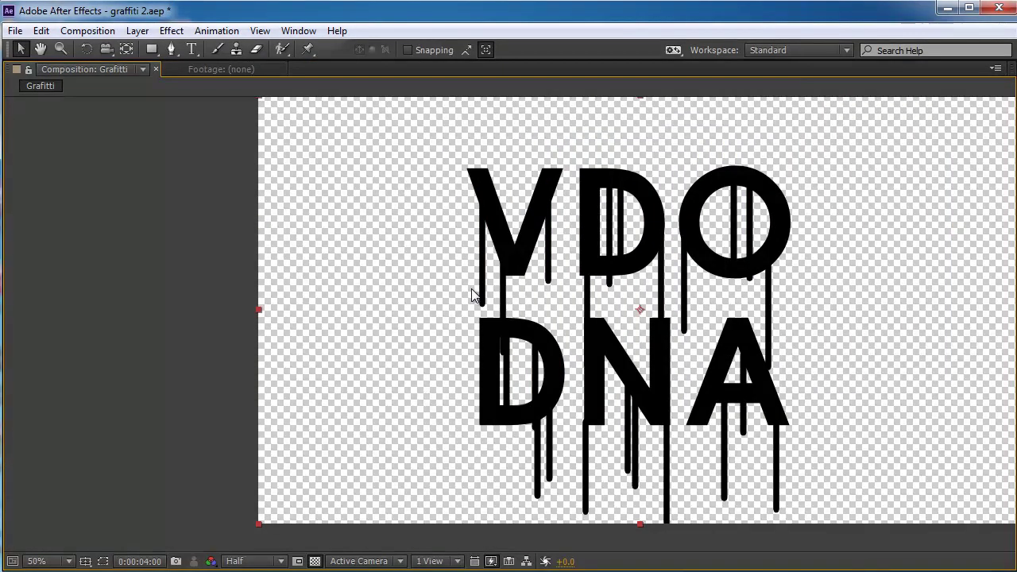
key(space)
key(grave)
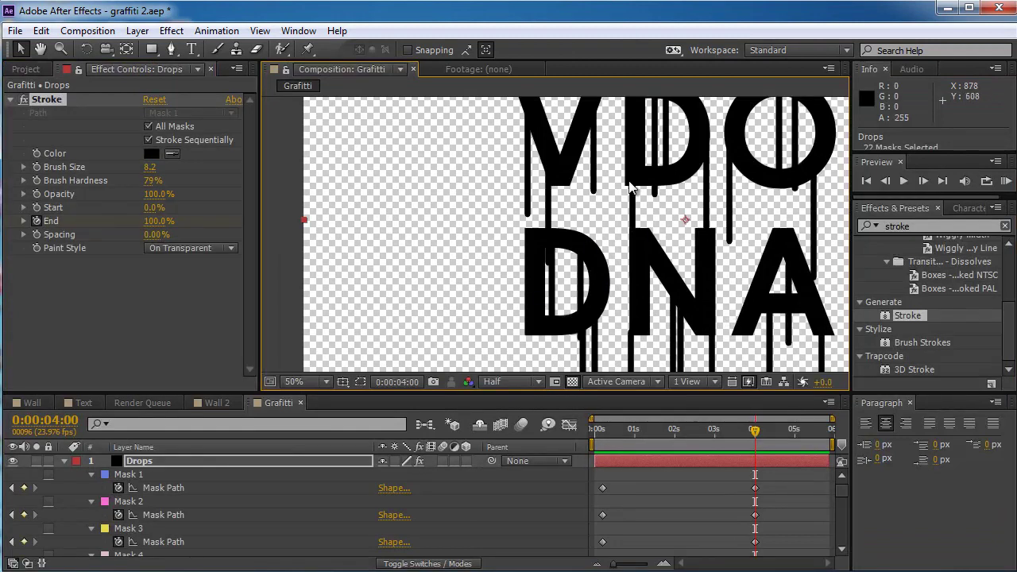
scroll(604, 238, down, 2)
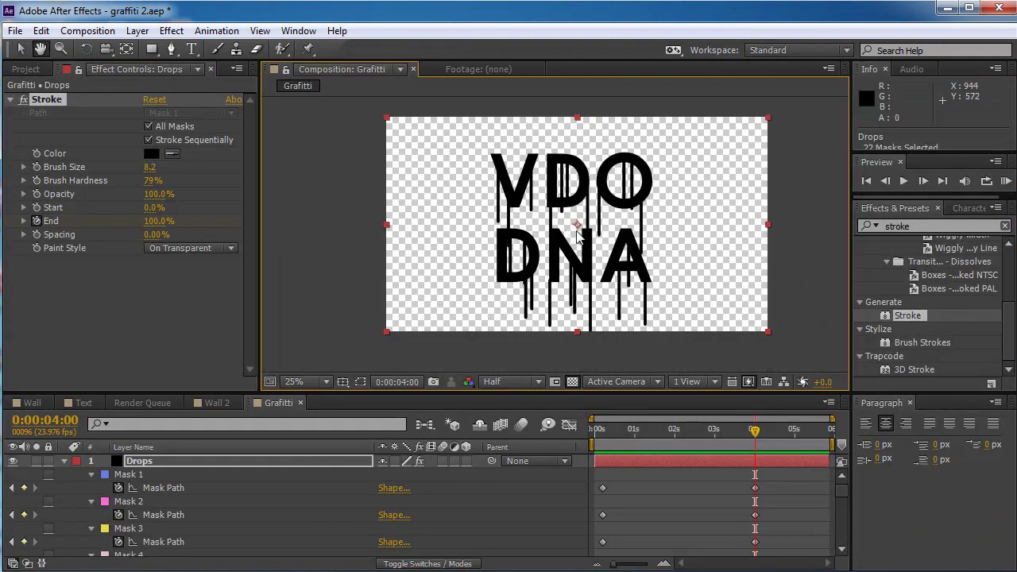
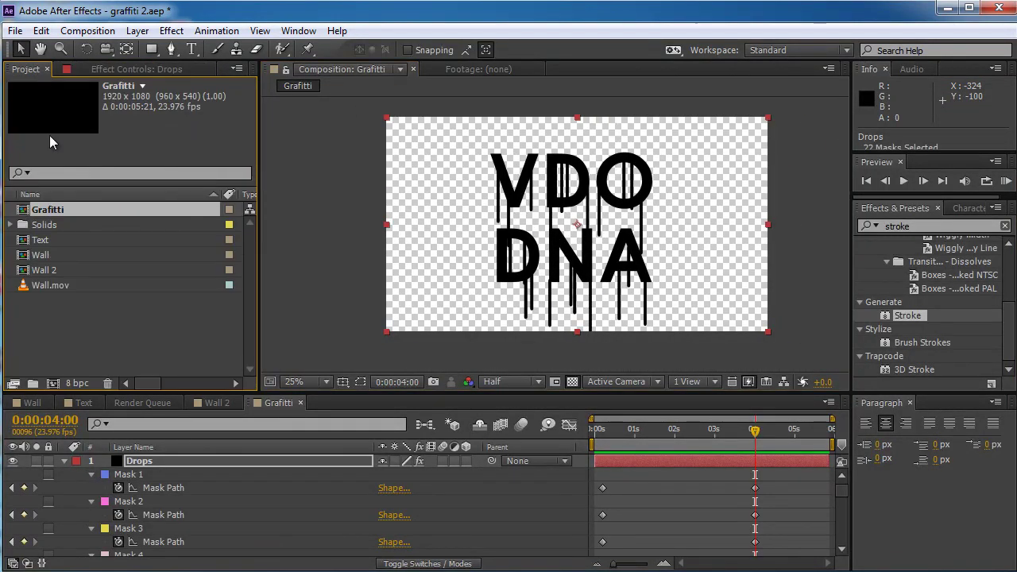
In the Wall 2 composition at 0:00:12:18, select the track points across the recessed wall's middle and create a solid and camera from them.
double_click(58, 272)
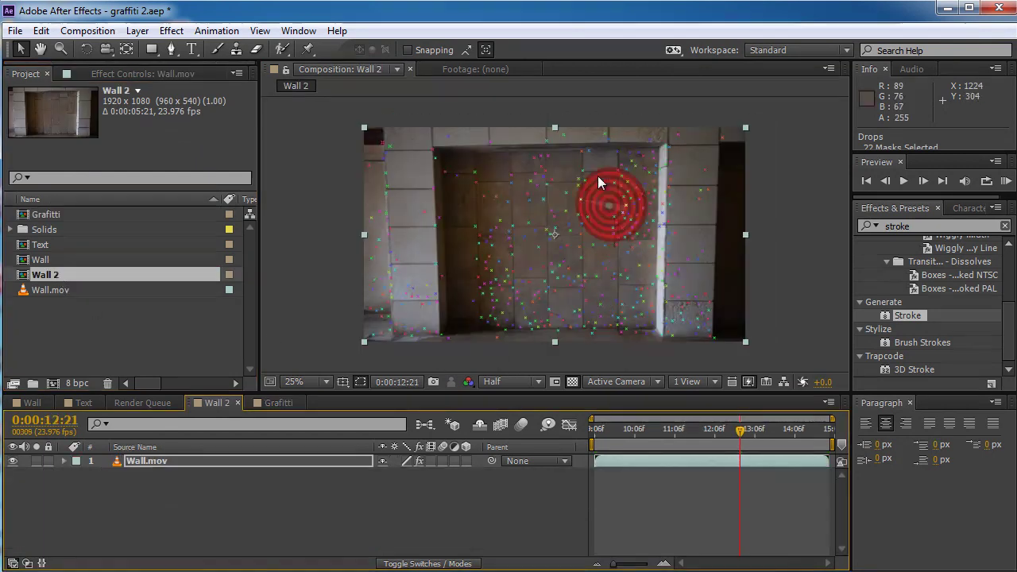
drag(744, 436, 736, 455)
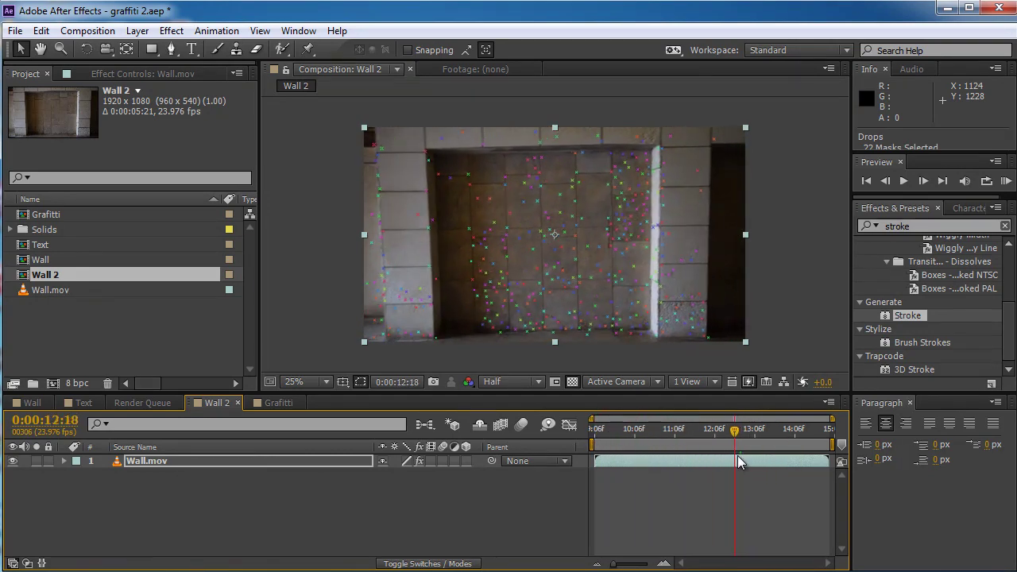
drag(538, 298, 131, 223)
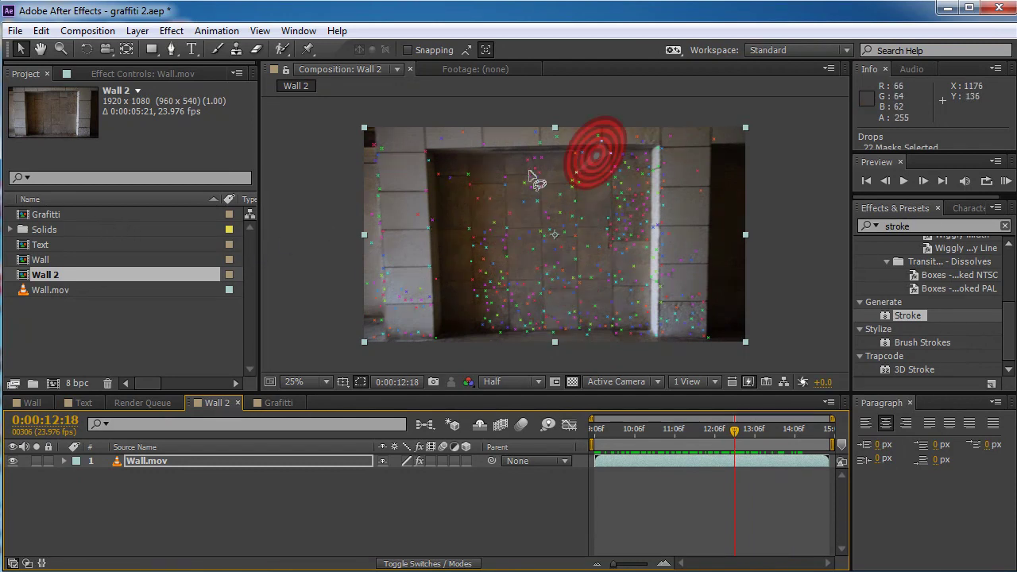
mouse_move(535, 170)
mouse_down()
mouse_move(496, 297)
mouse_move(624, 215)
mouse_move(578, 209)
mouse_move(548, 179)
mouse_up()
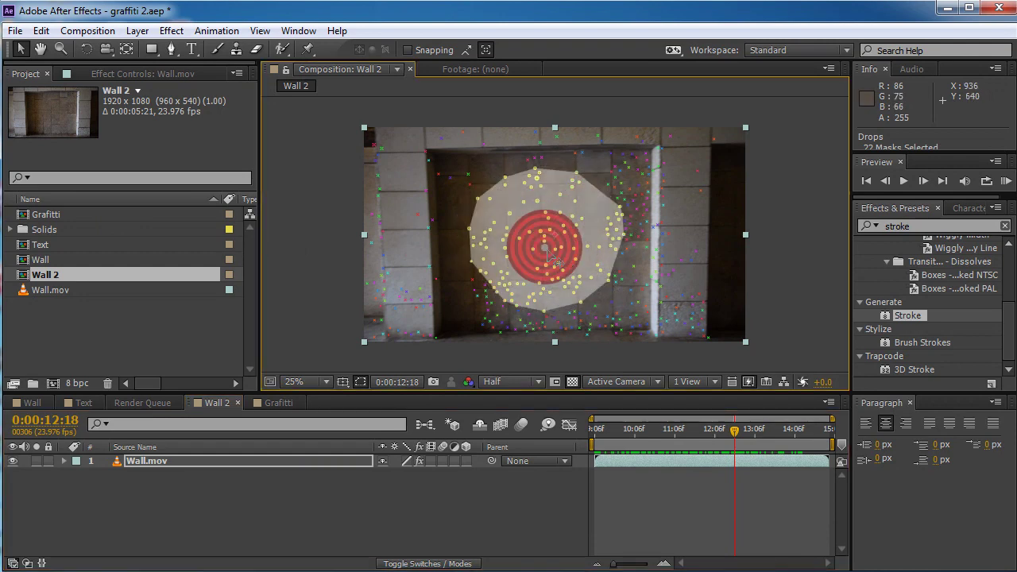
right_click(546, 252)
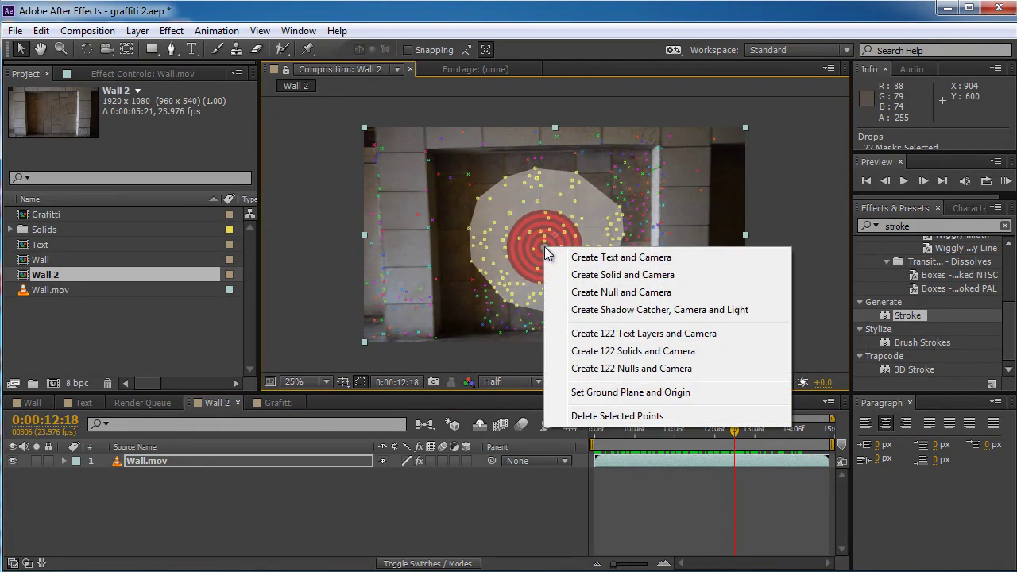
click(641, 277)
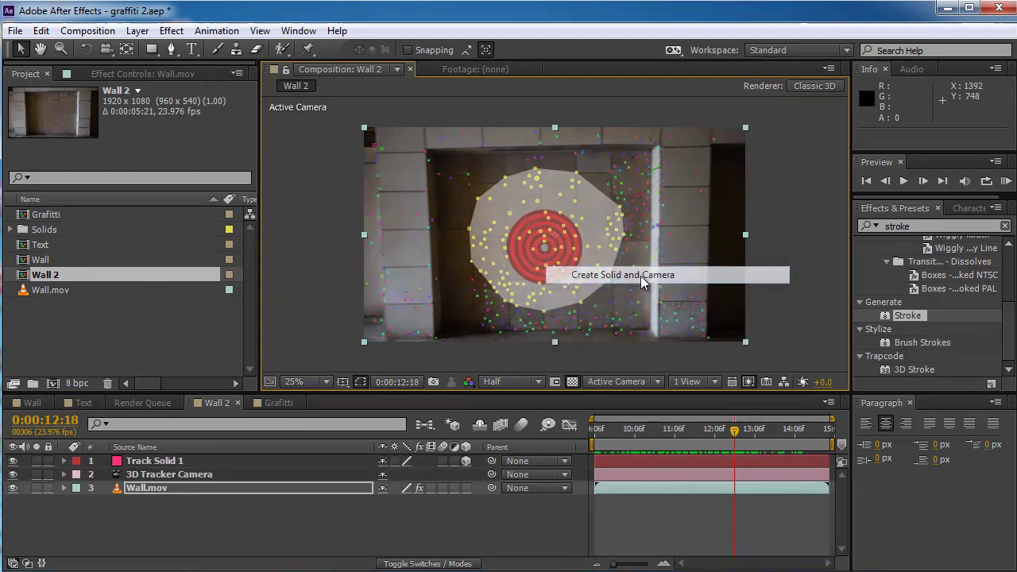
Scrub through the Wall 2 footage to check how the track solid follows the wall.
click(189, 464)
click(191, 475)
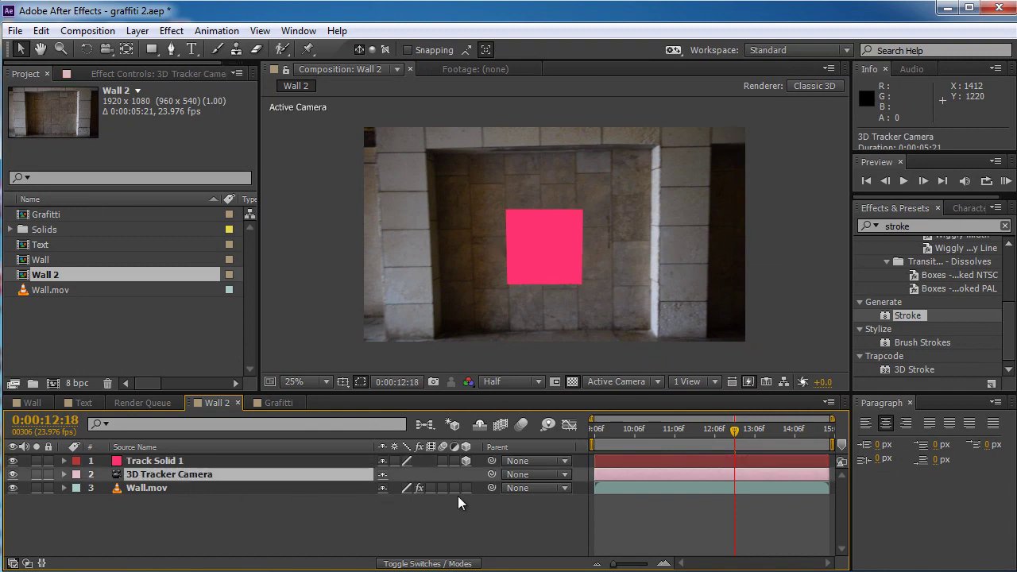
mouse_move(729, 427)
mouse_down()
mouse_move(616, 429)
mouse_move(745, 436)
mouse_move(667, 430)
mouse_move(716, 432)
mouse_up()
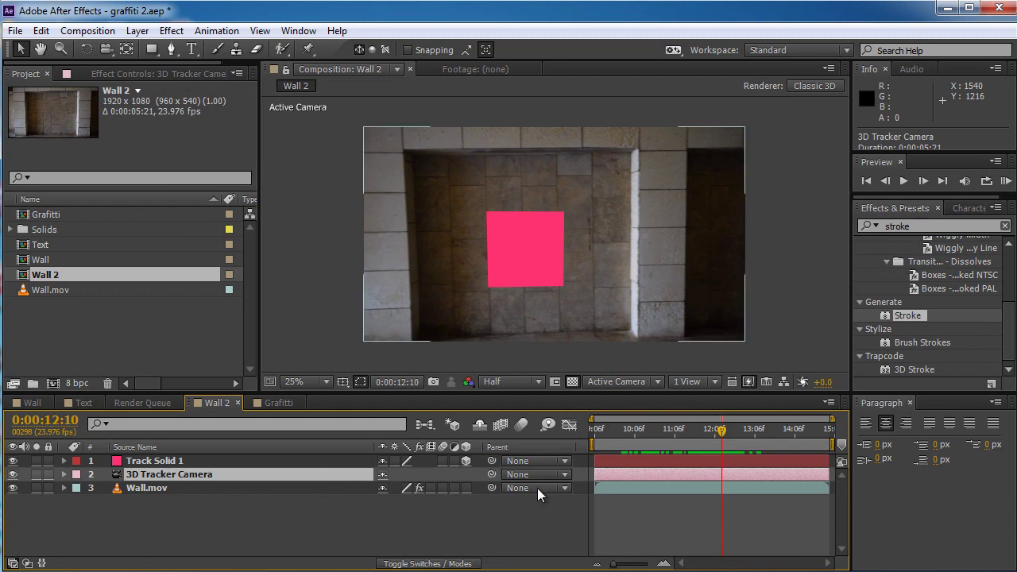
mouse_move(708, 436)
mouse_down()
mouse_move(642, 433)
mouse_move(728, 439)
mouse_move(626, 430)
mouse_move(714, 433)
mouse_up()
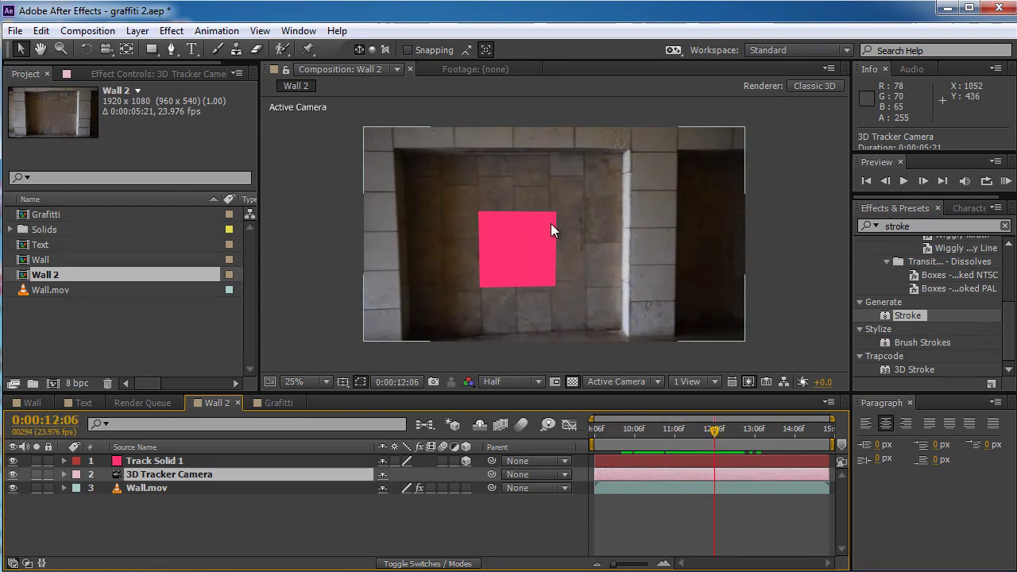
Replace the source of Track Solid 1 with the Grafitti composition.
click(522, 263)
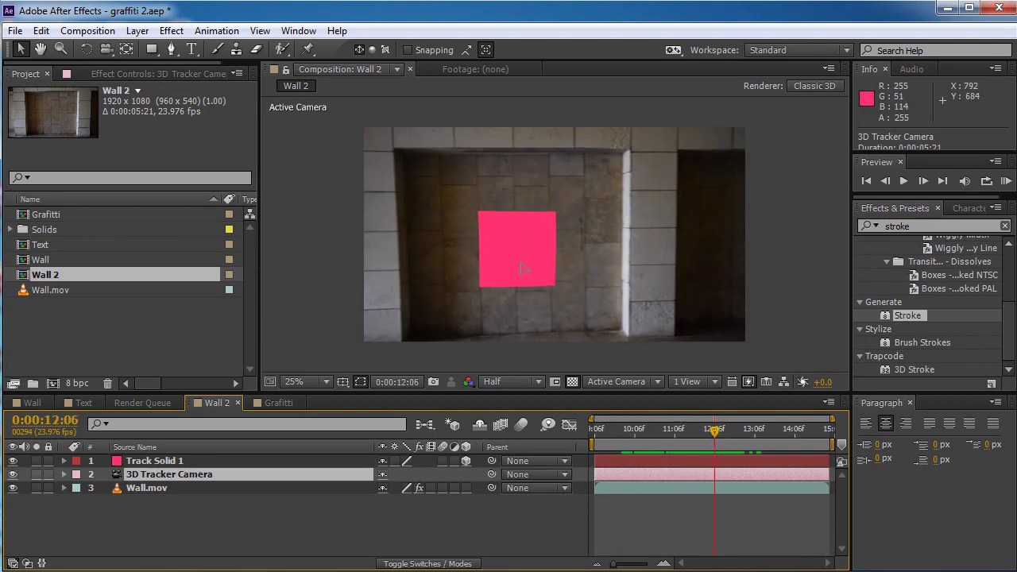
click(54, 214)
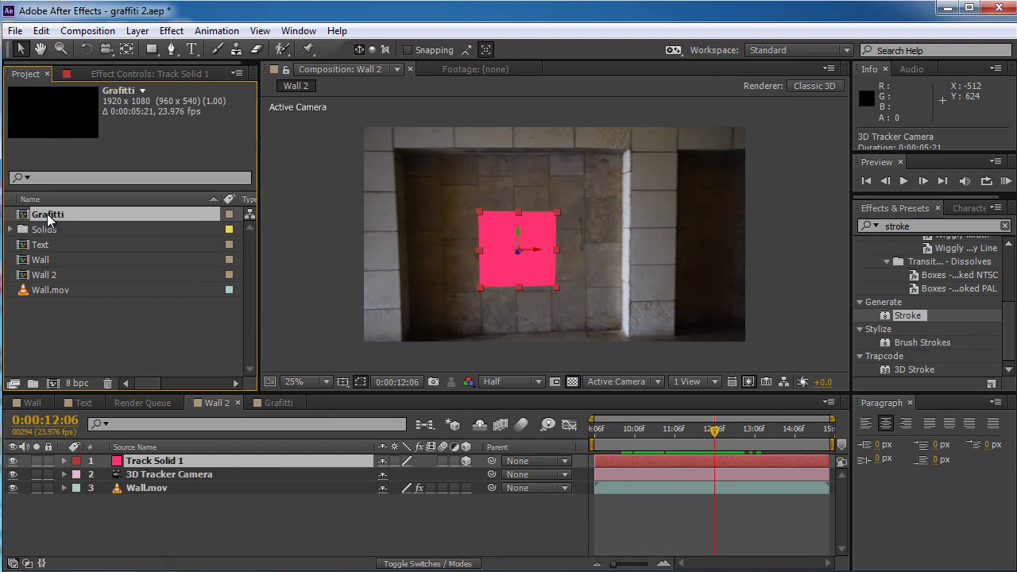
drag(47, 213, 522, 249)
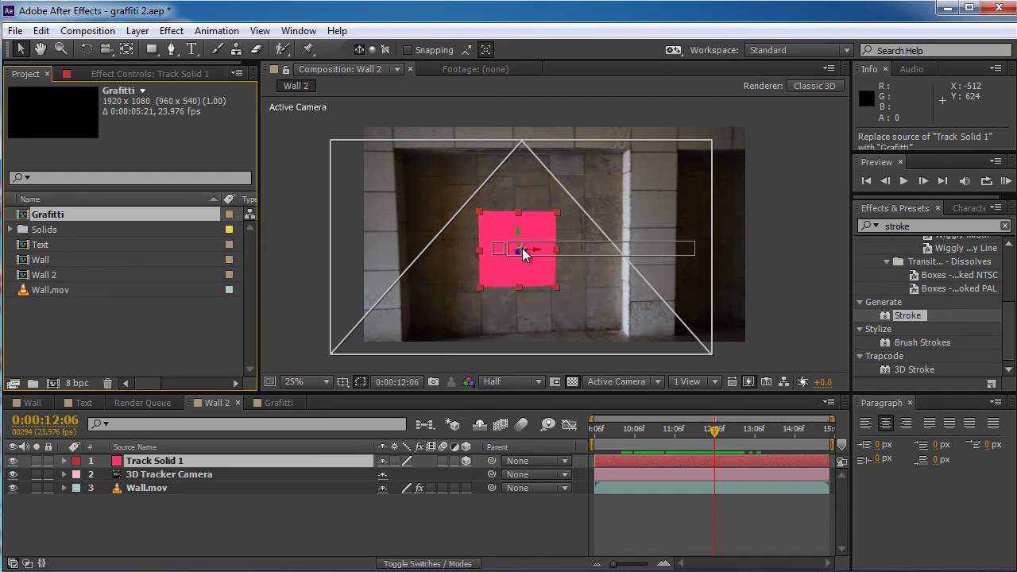
drag(523, 248, 522, 248)
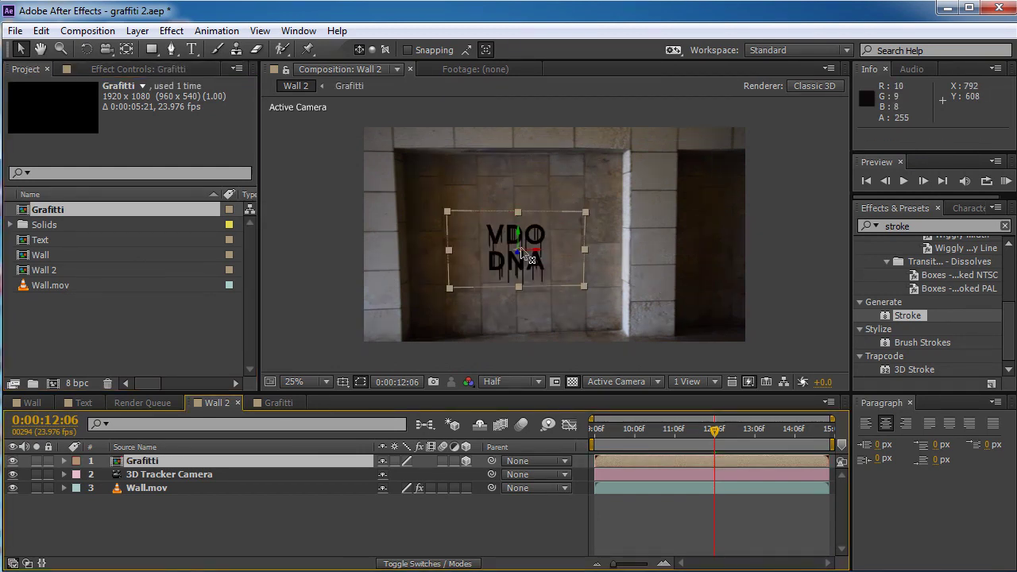
Scale the Grafitti layer to about 201%, raise it slightly on the wall, and check its placement at 0:00:13:01.
mouse_move(716, 433)
mouse_down()
mouse_move(652, 429)
mouse_move(711, 431)
mouse_move(697, 433)
mouse_up()
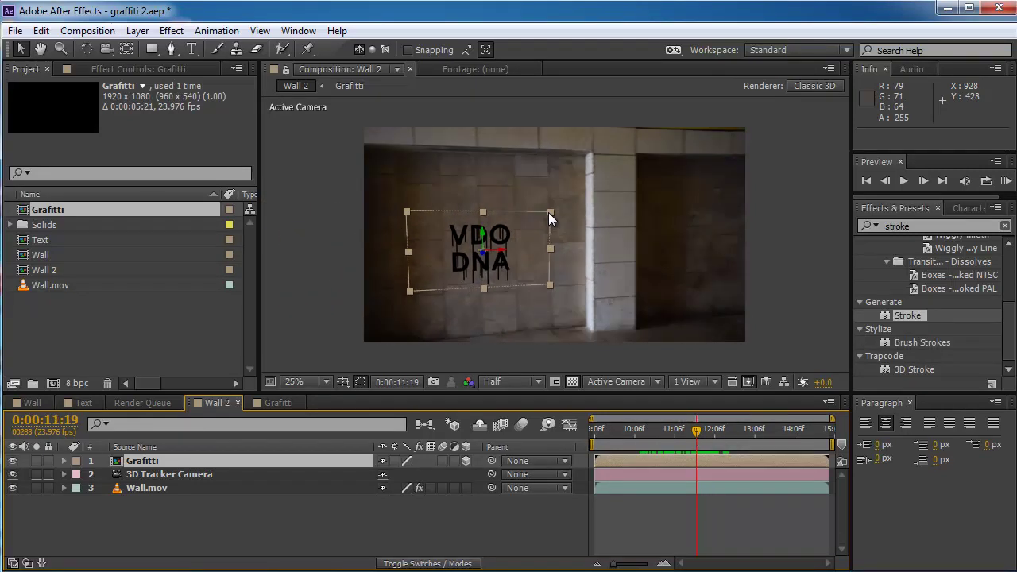
drag(550, 213, 614, 177)
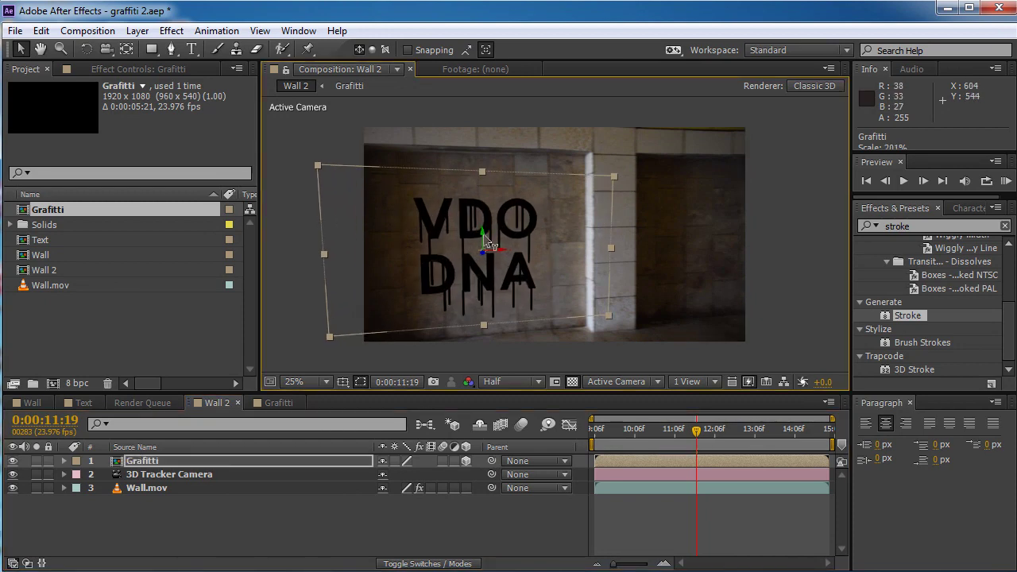
drag(486, 237, 485, 201)
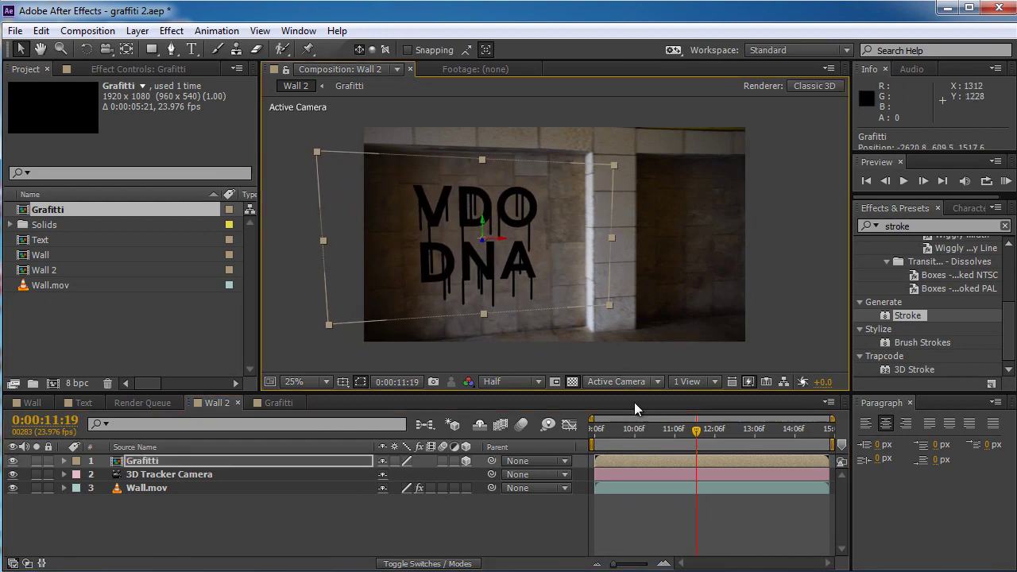
drag(697, 434, 746, 429)
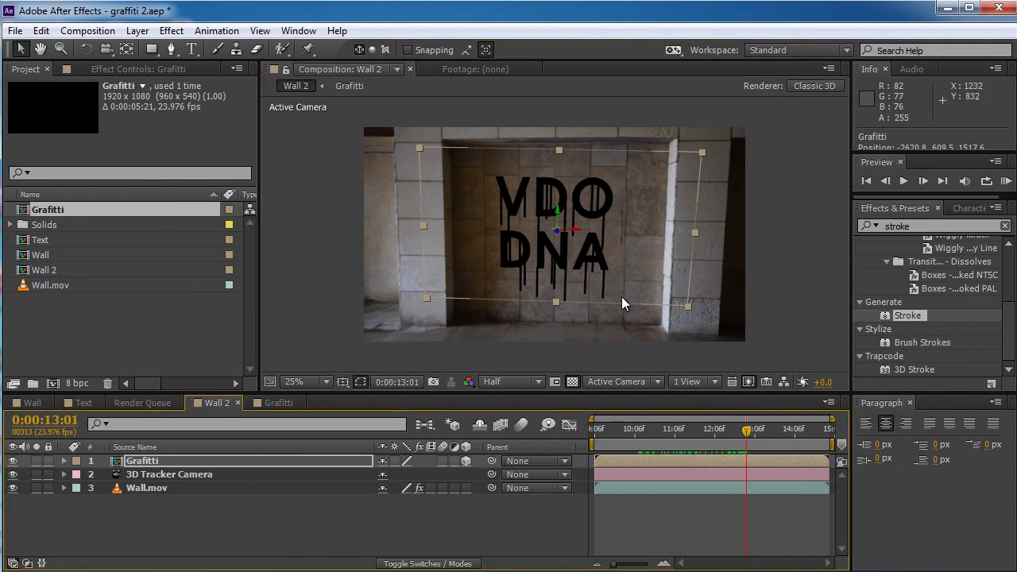
Apply Roughen Edges to the Grafitti layer with Border 13.00, Scale 121.0 and Stretch Width or Height 2.80.
key(period)
key(period)
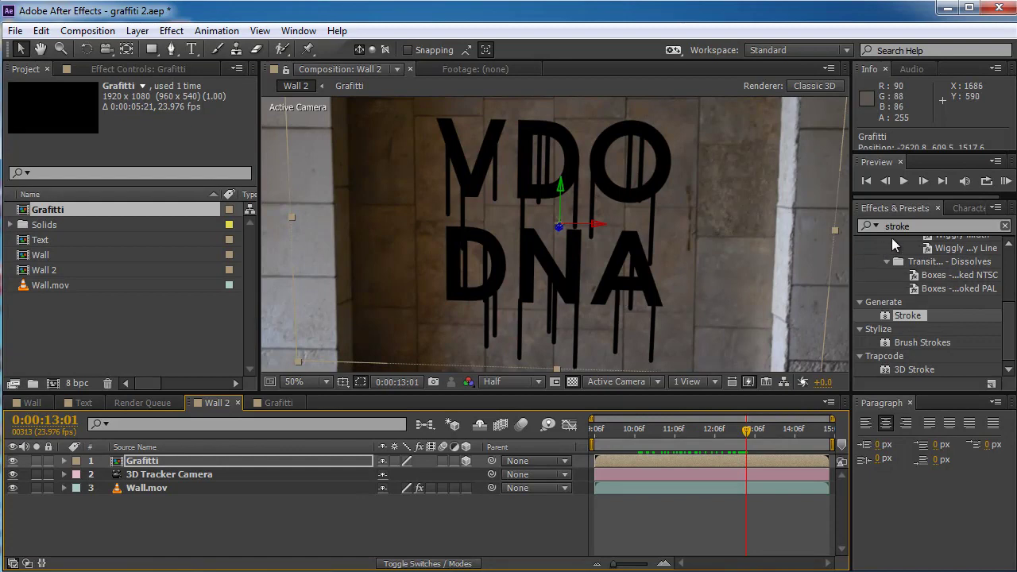
click(926, 227)
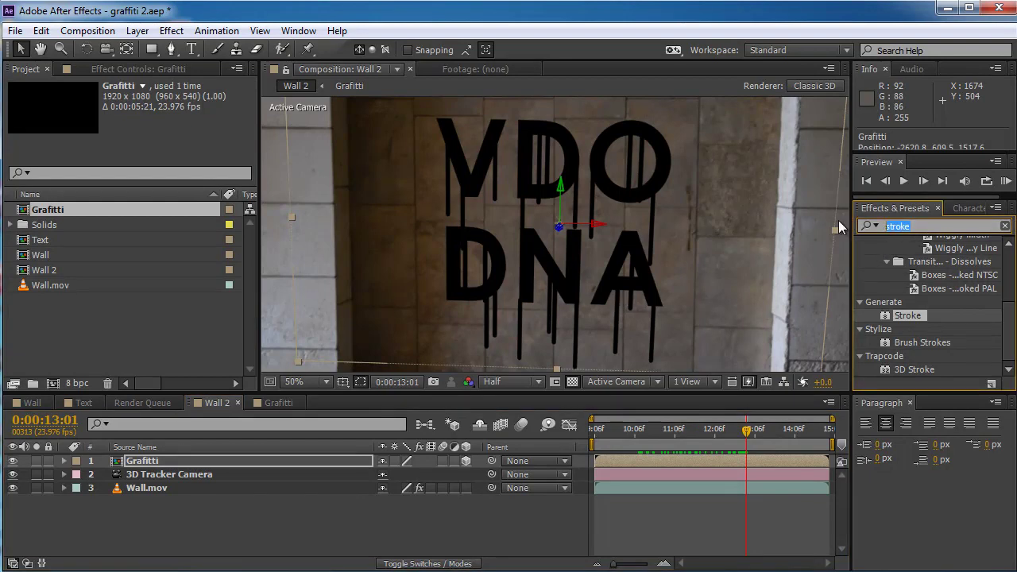
text(roug)
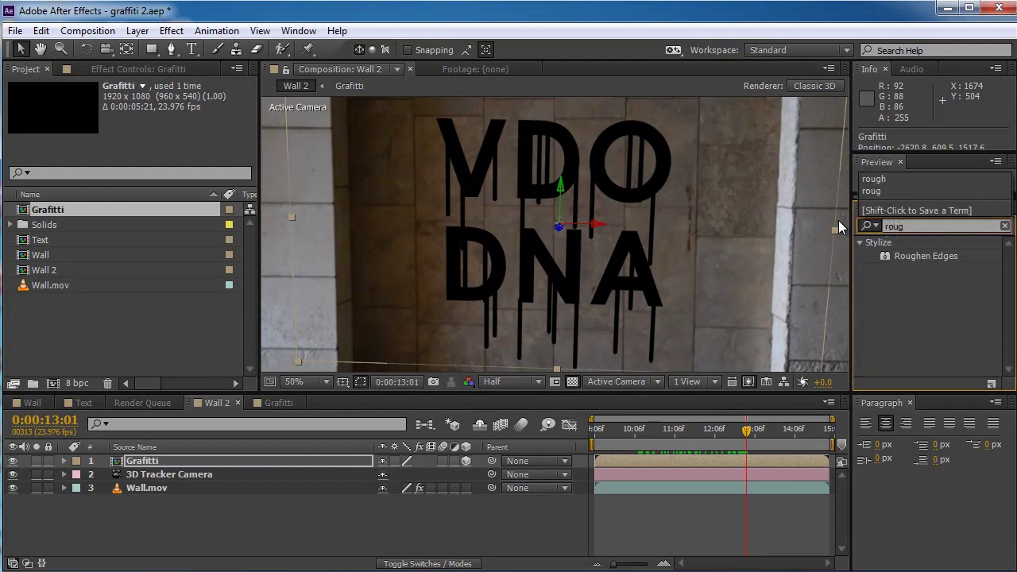
drag(908, 255, 505, 236)
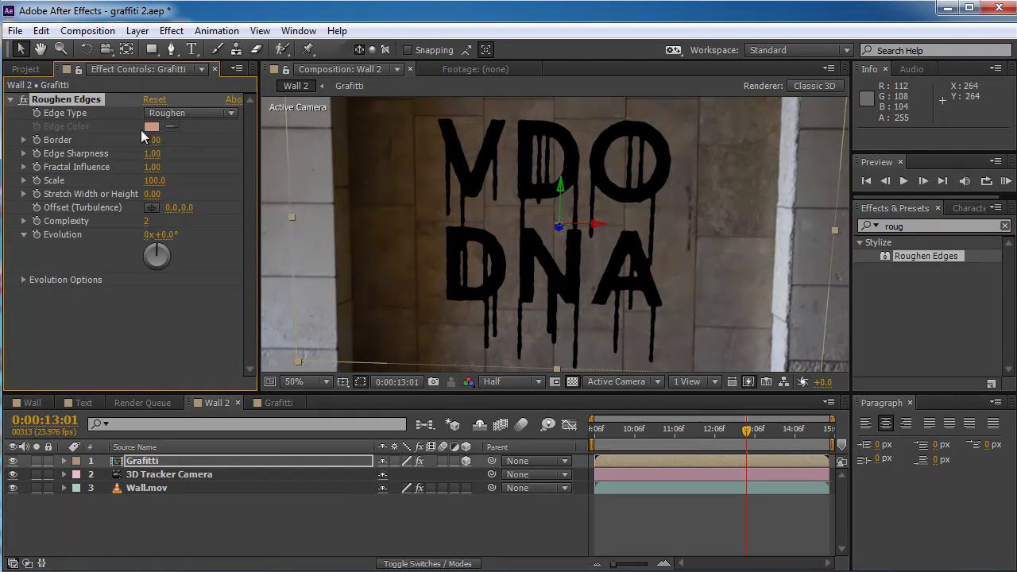
drag(151, 140, 177, 140)
drag(157, 182, 170, 181)
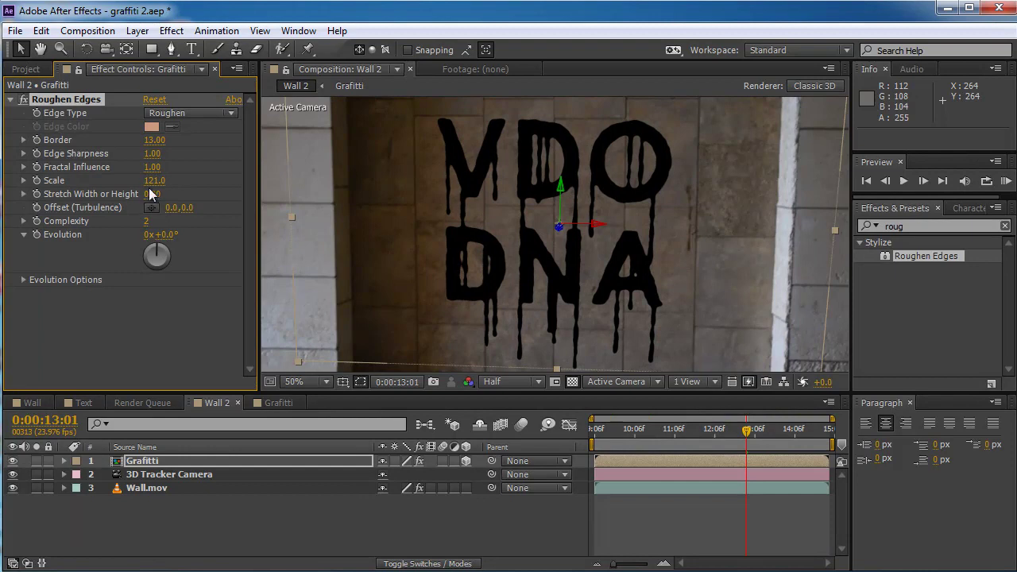
drag(153, 192, 174, 196)
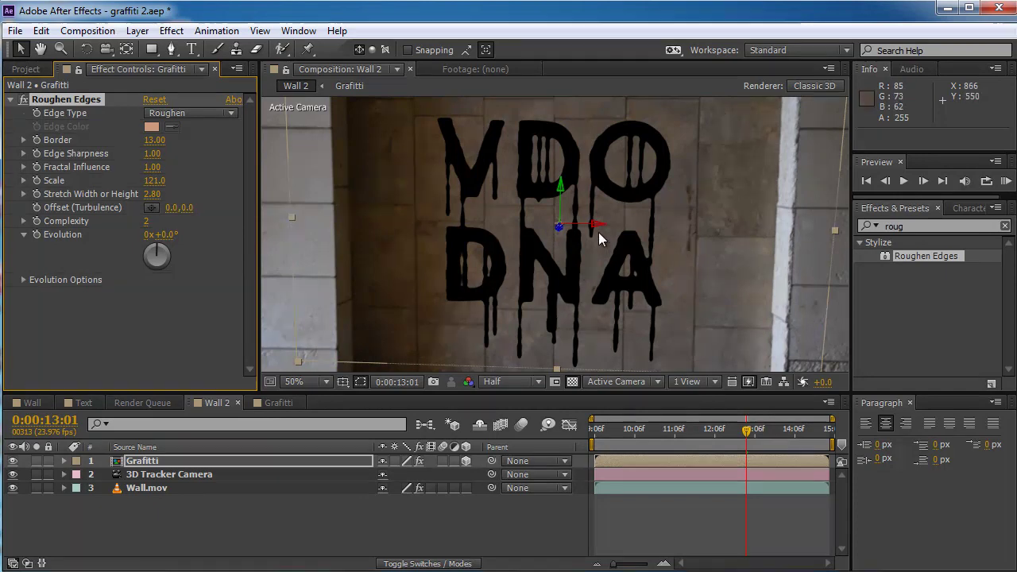
Apply Fractal Noise to the Grafitti layer and set its Noise Type to Block.
click(926, 226)
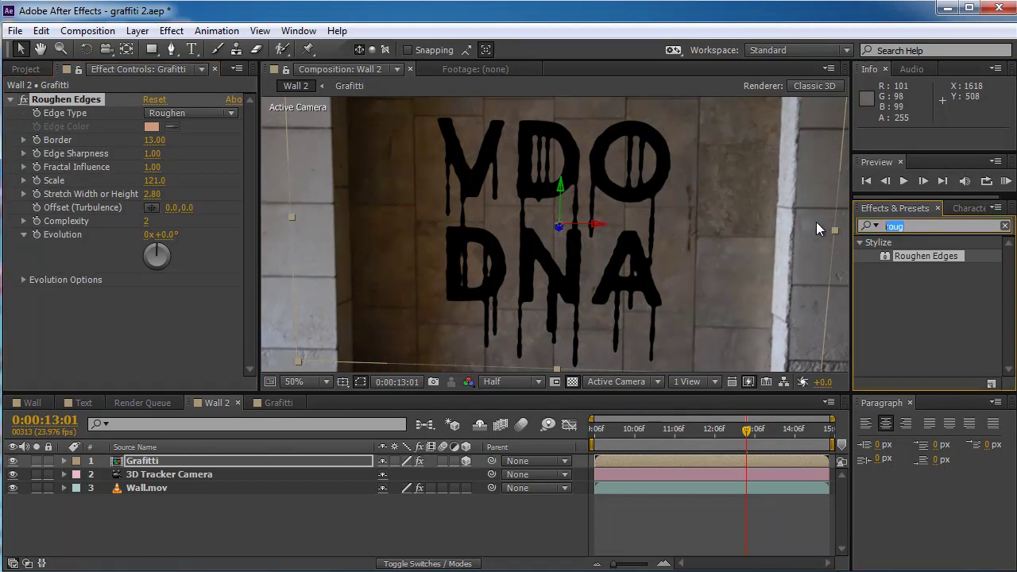
text(fract)
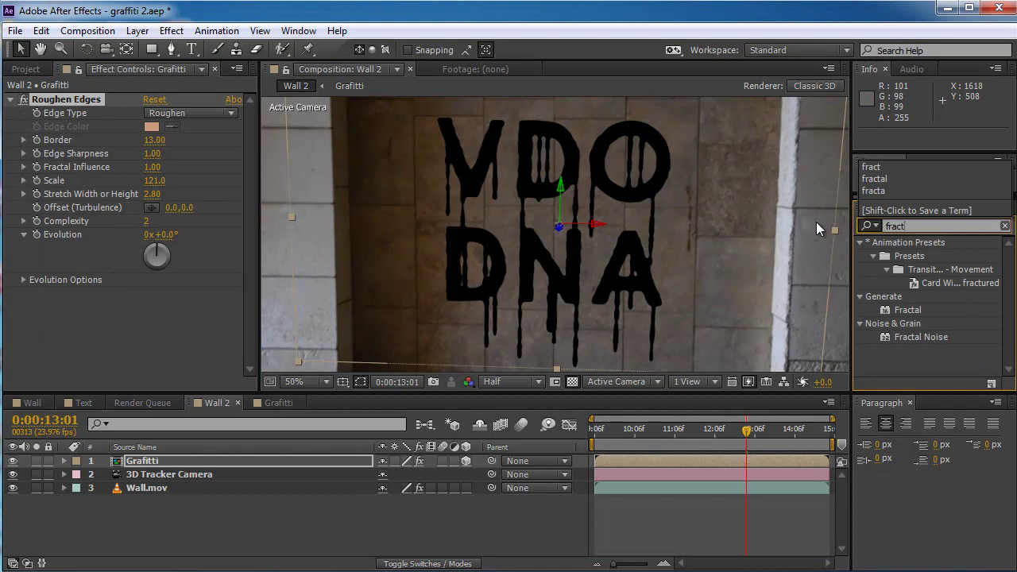
drag(912, 336, 686, 281)
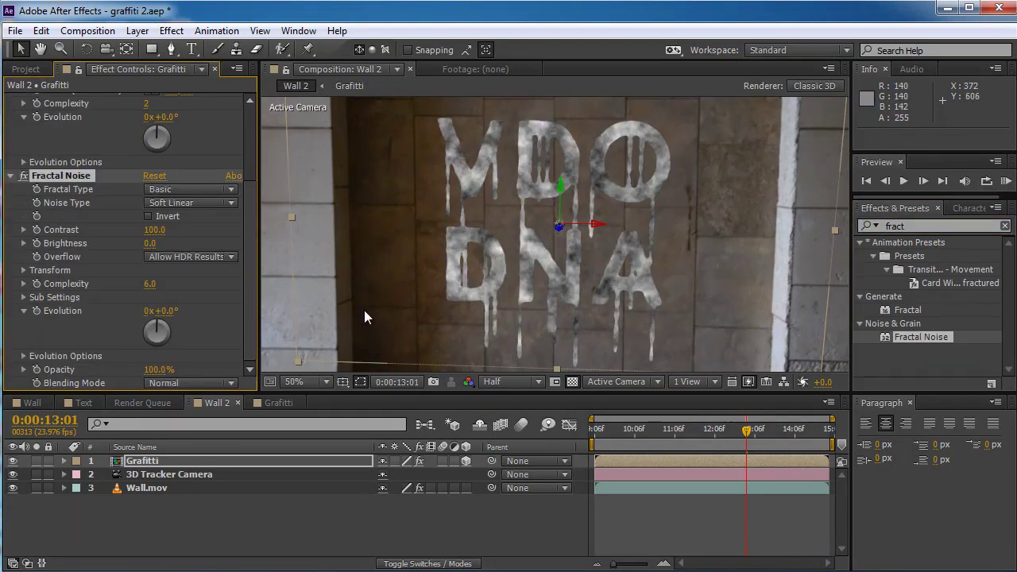
click(204, 193)
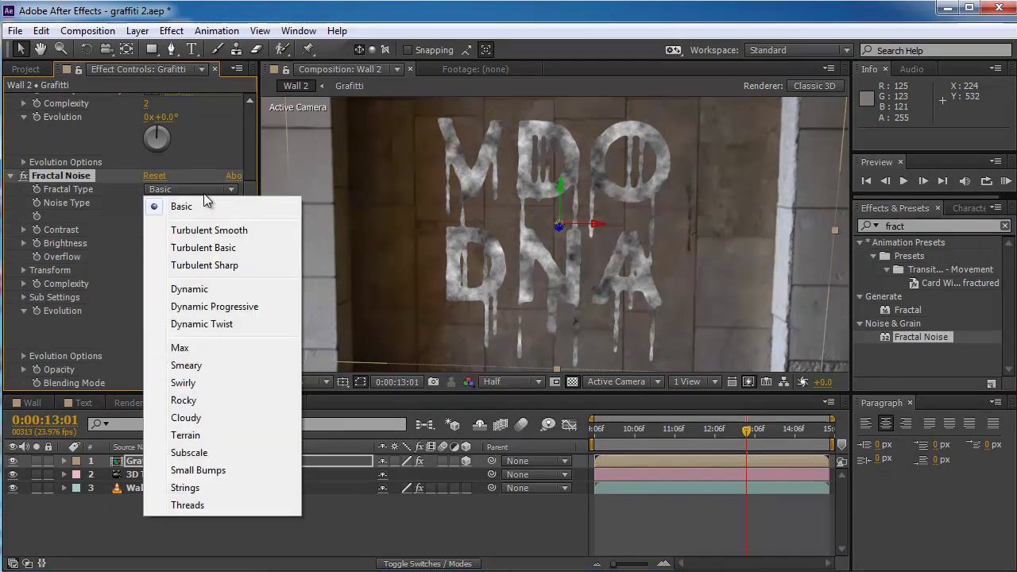
click(96, 193)
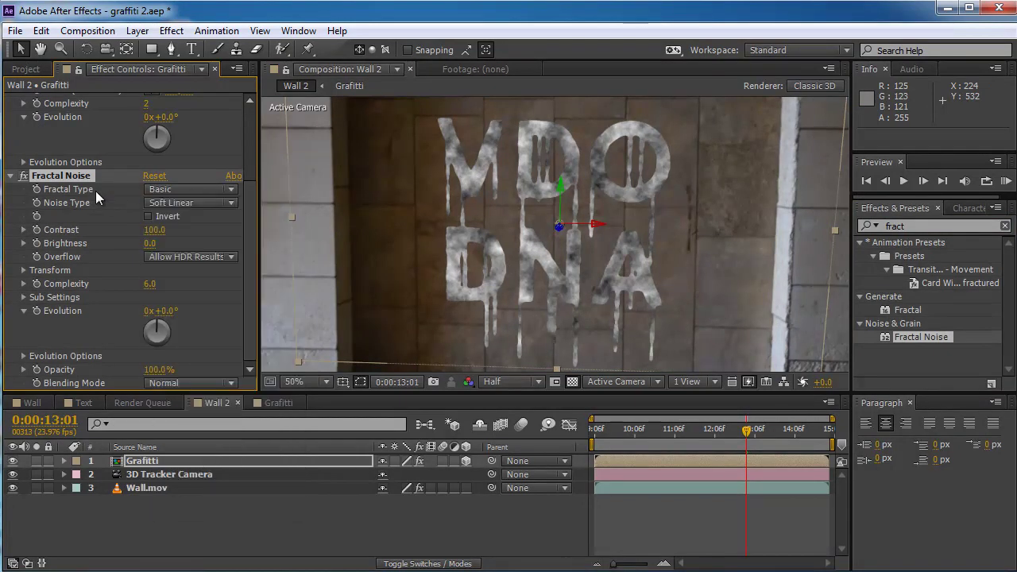
click(194, 203)
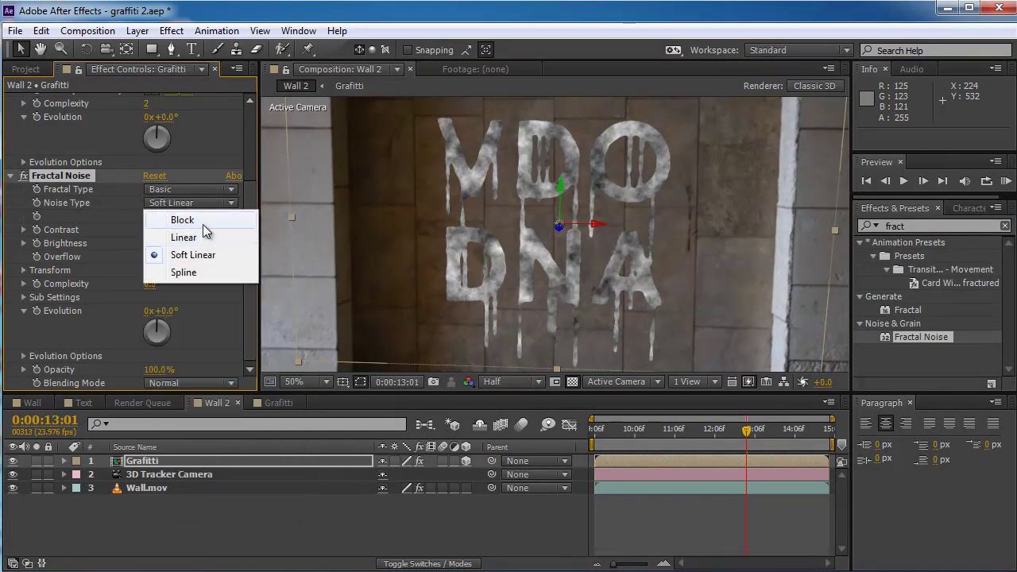
click(204, 223)
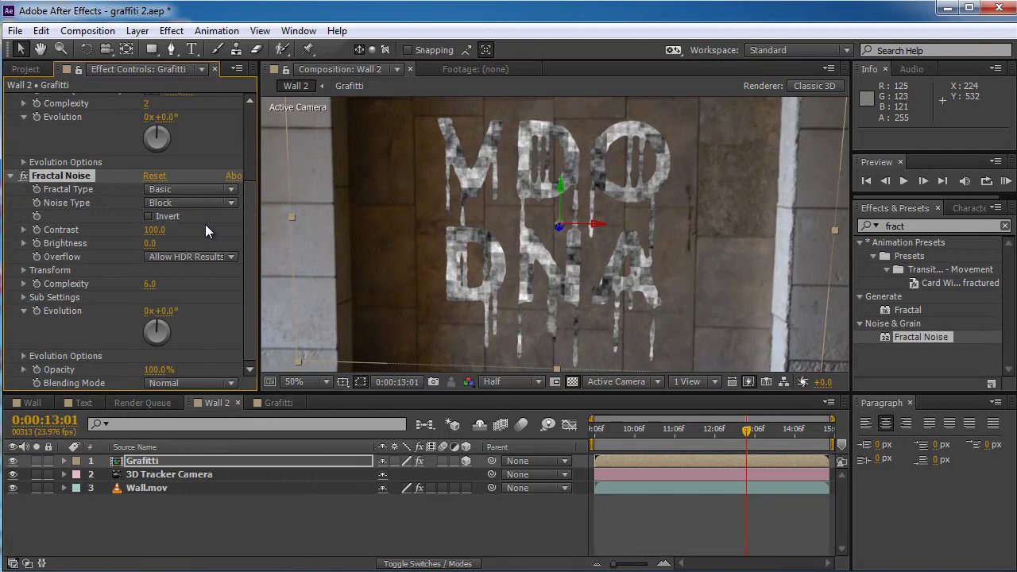
Turn off Uniform Scaling in the Fractal Noise transform settings and set Scale Height to 298.0.
click(24, 271)
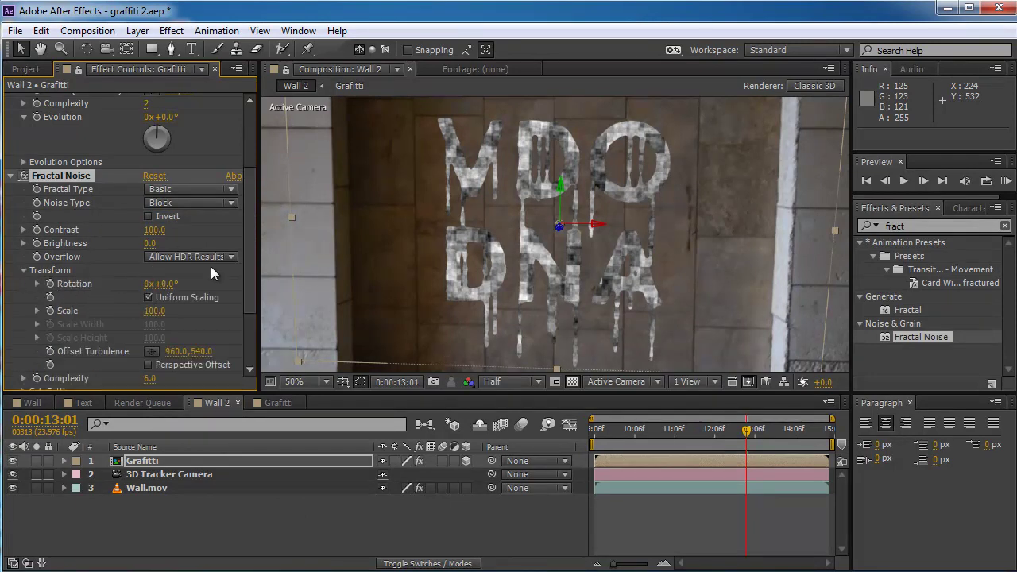
click(148, 297)
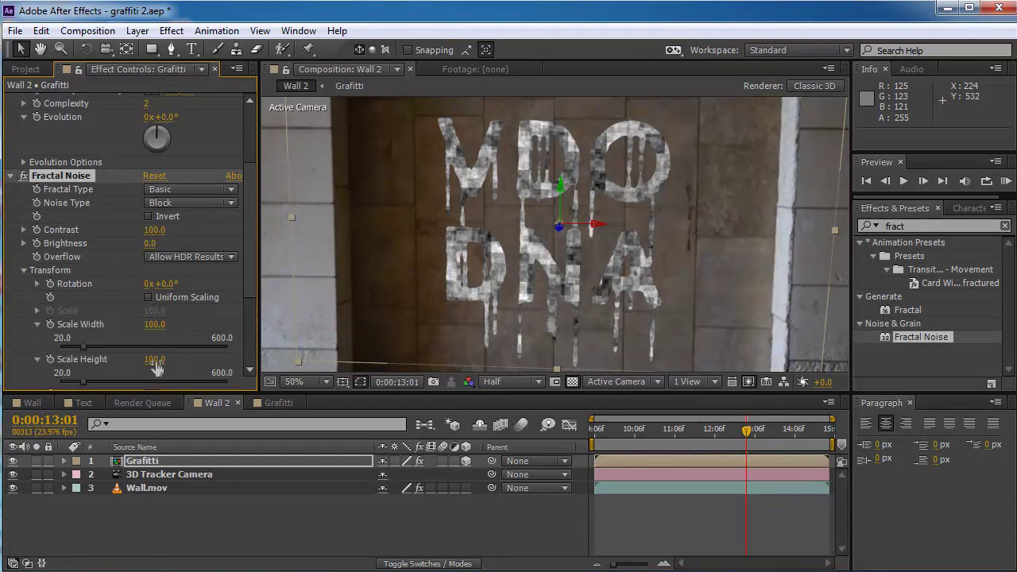
drag(155, 360, 302, 410)
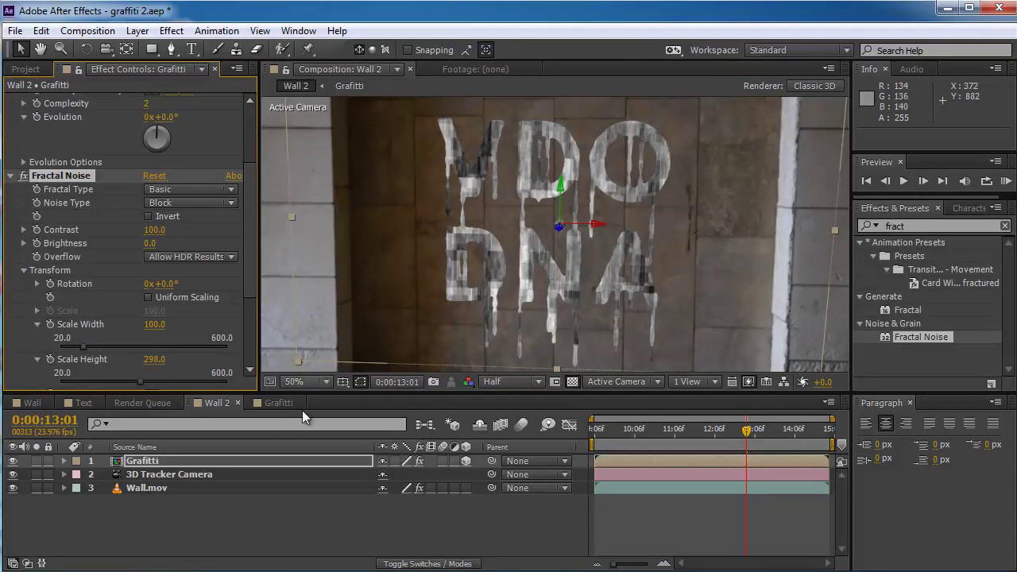
Set the Grafitti layer's blending mode to Multiply and its Fractal Noise Brightness to -30.0.
click(427, 564)
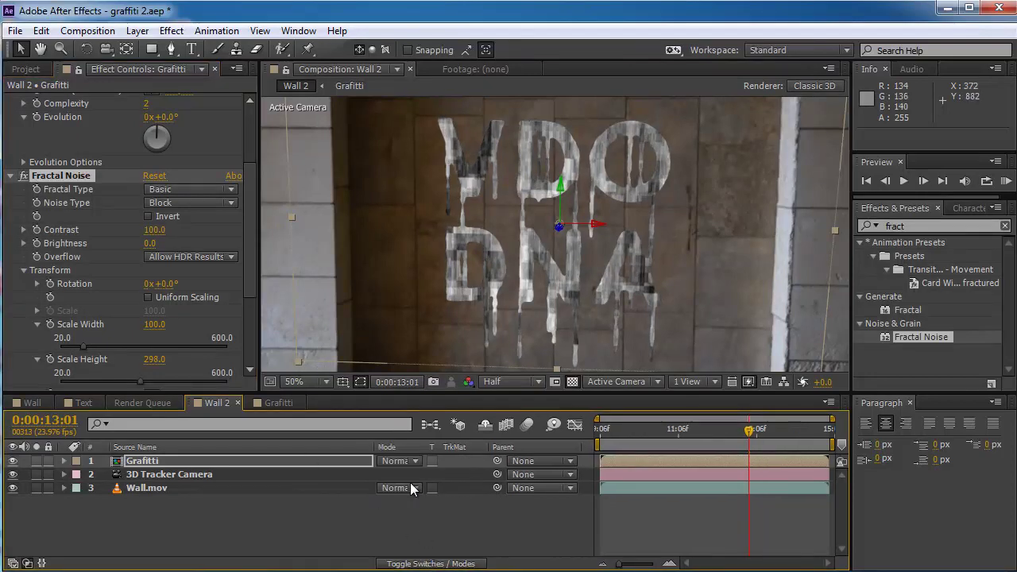
click(405, 461)
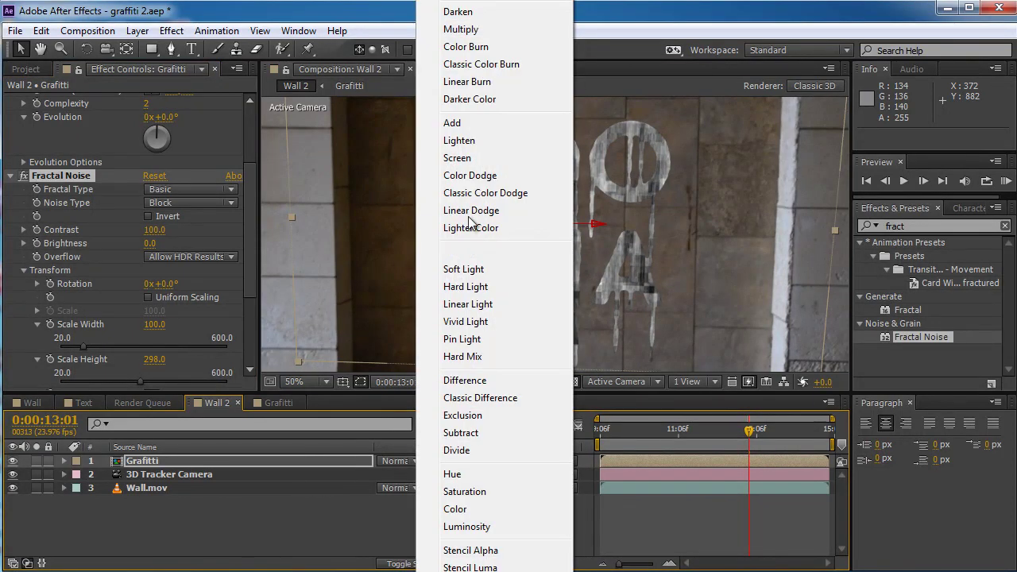
click(463, 30)
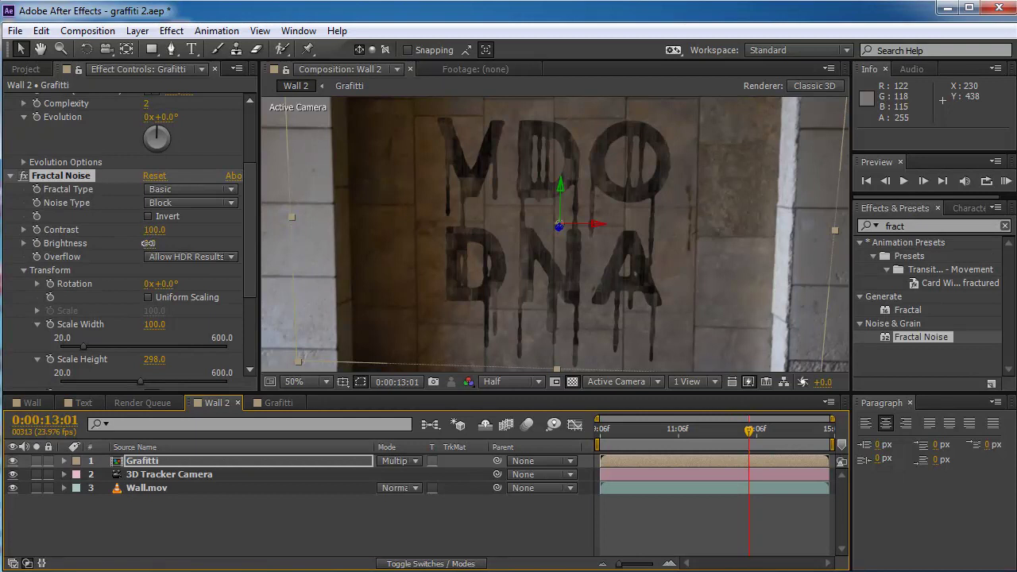
drag(143, 243, 127, 243)
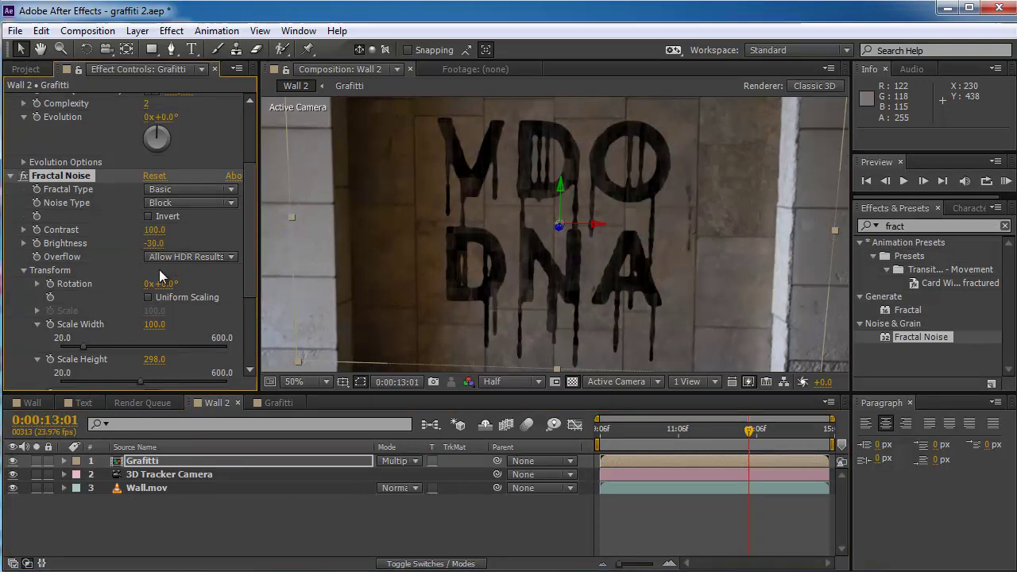
Examine the block texture on the letters up close and set the Fractal Noise Rotation to -2.0°.
key(period)
key(h)
drag(492, 177, 535, 268)
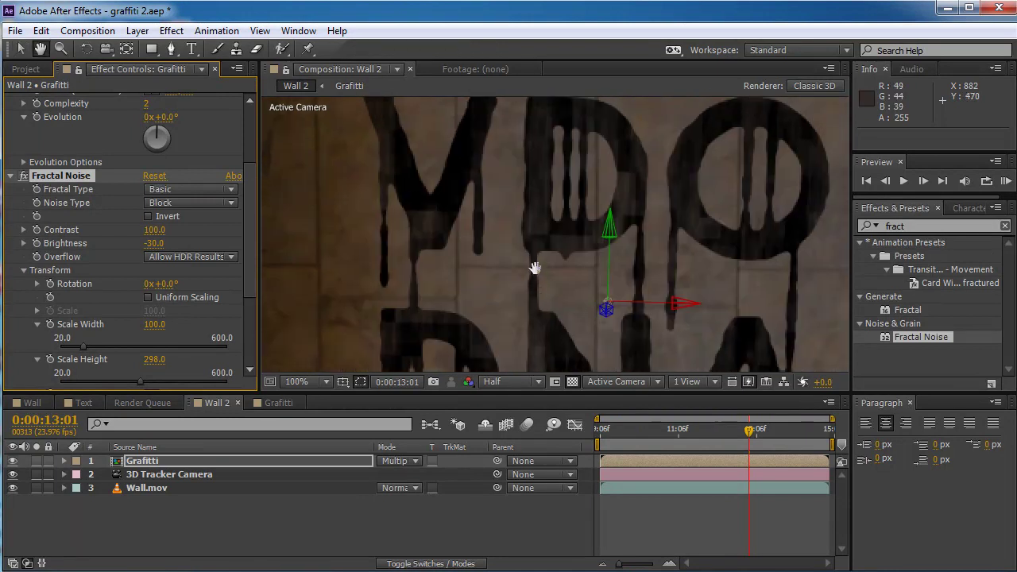
key(v)
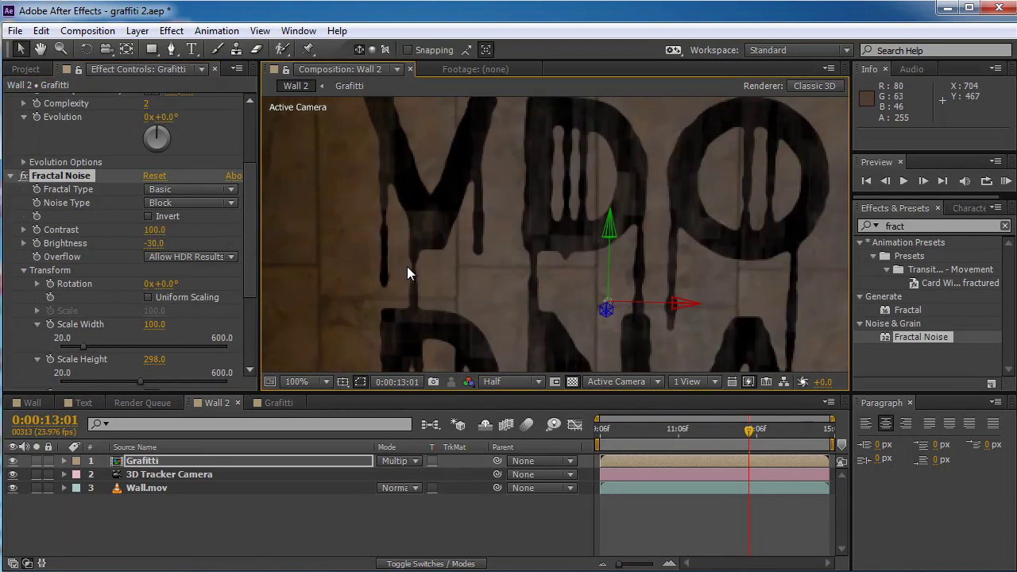
key(comma)
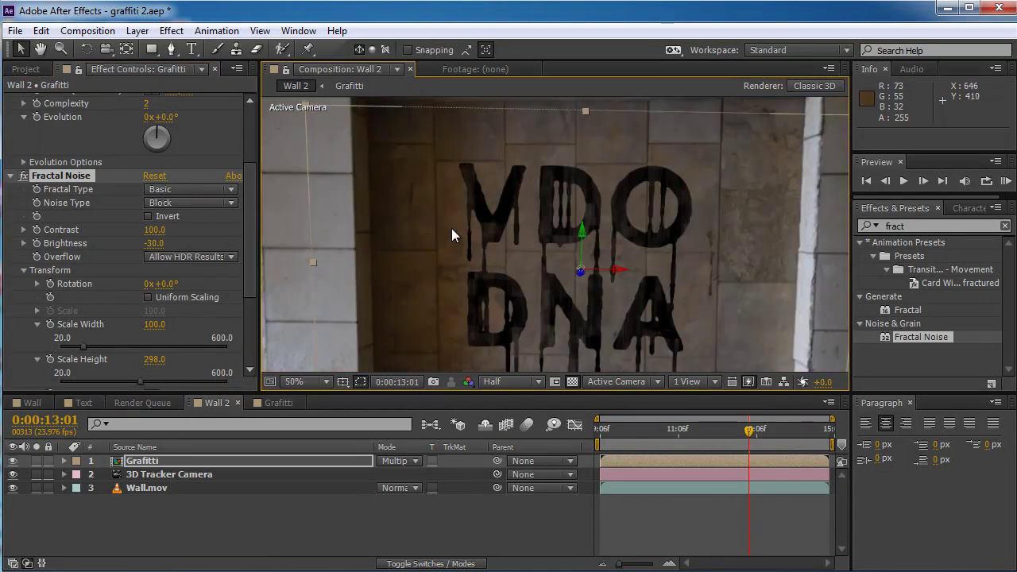
key(period)
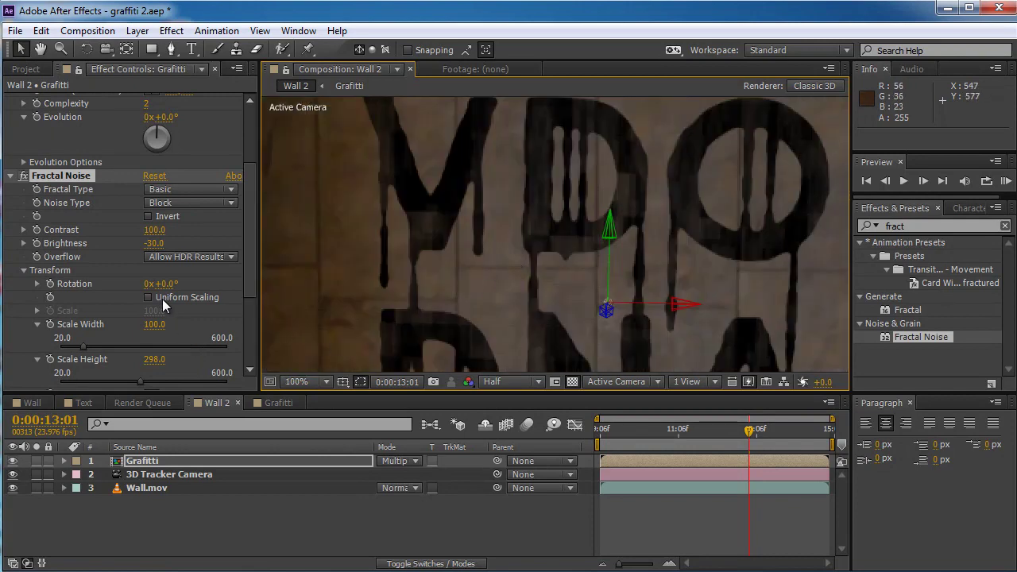
scroll(147, 359, down, 3)
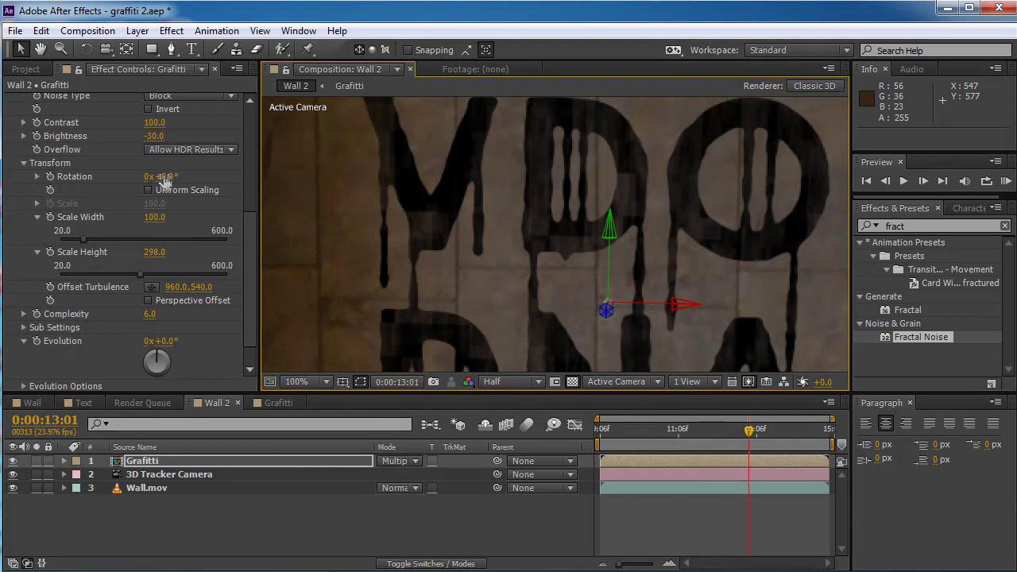
drag(167, 176, 141, 176)
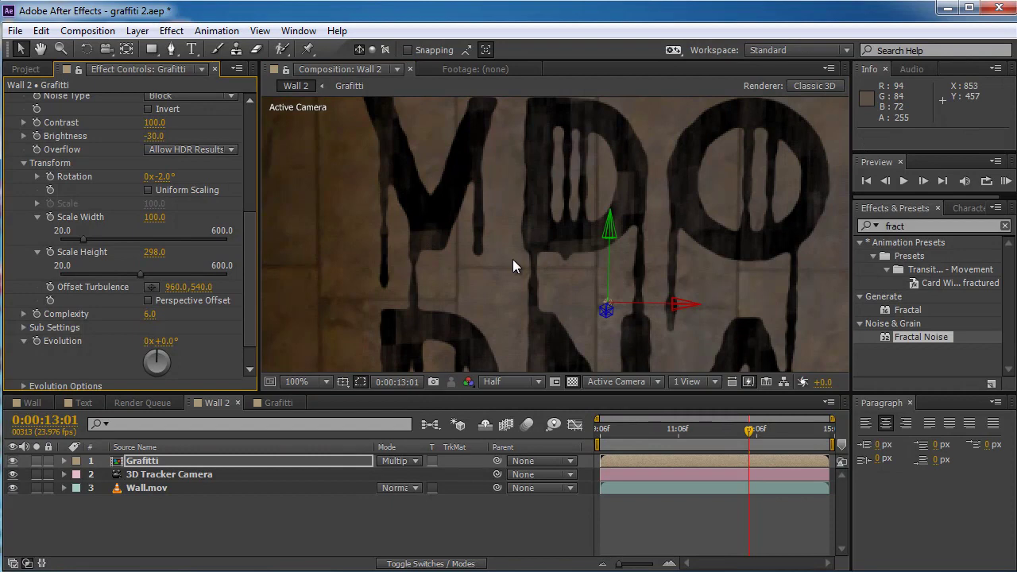
Examine the graffiti's edges and texture up close at 0:00:14:23 in Full preview resolution.
key(h)
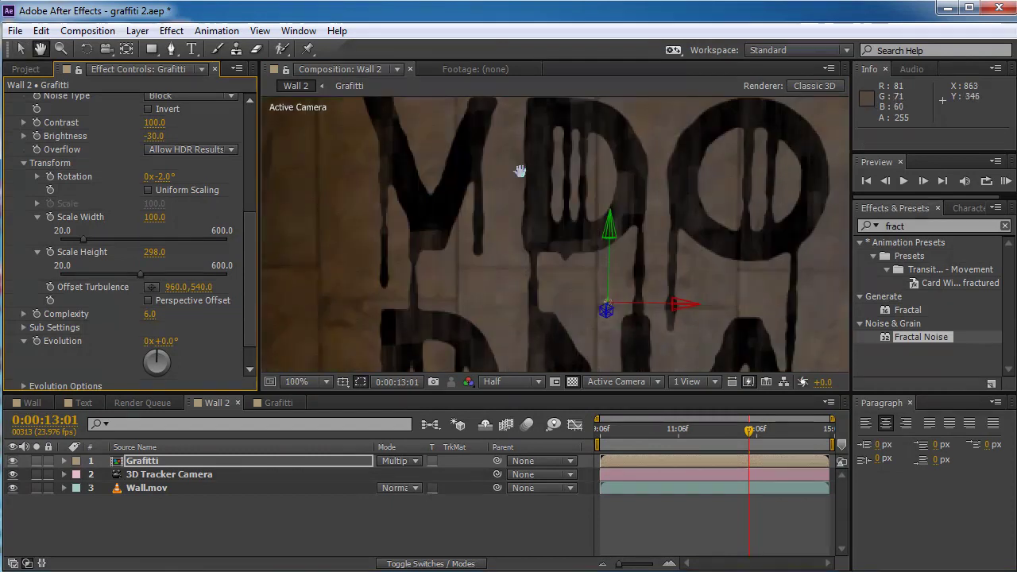
drag(520, 171, 561, 239)
key(v)
drag(756, 431, 824, 429)
scroll(744, 244, down, 2)
click(506, 382)
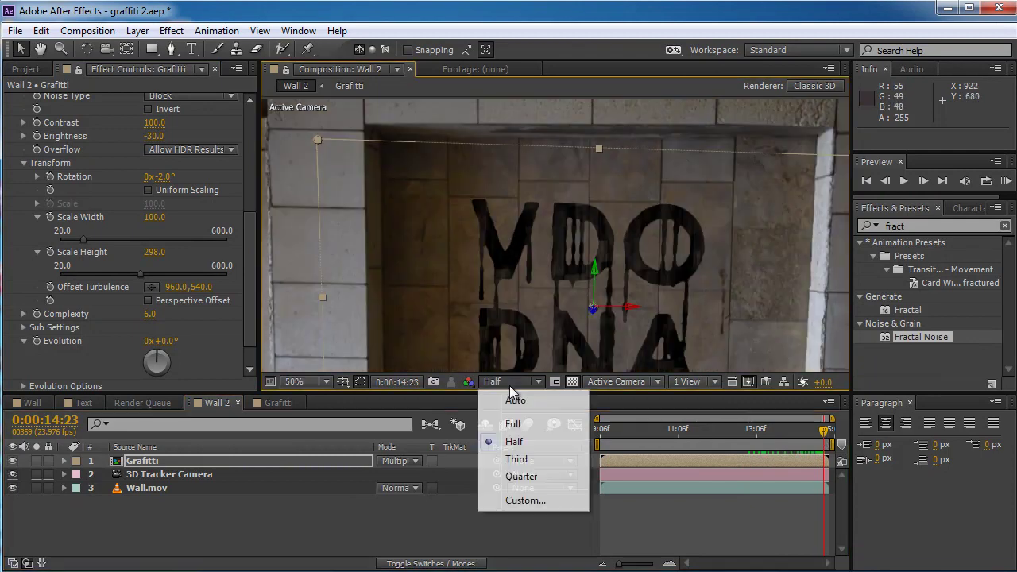
click(515, 424)
scroll(598, 221, up, 2)
drag(603, 214, 496, 154)
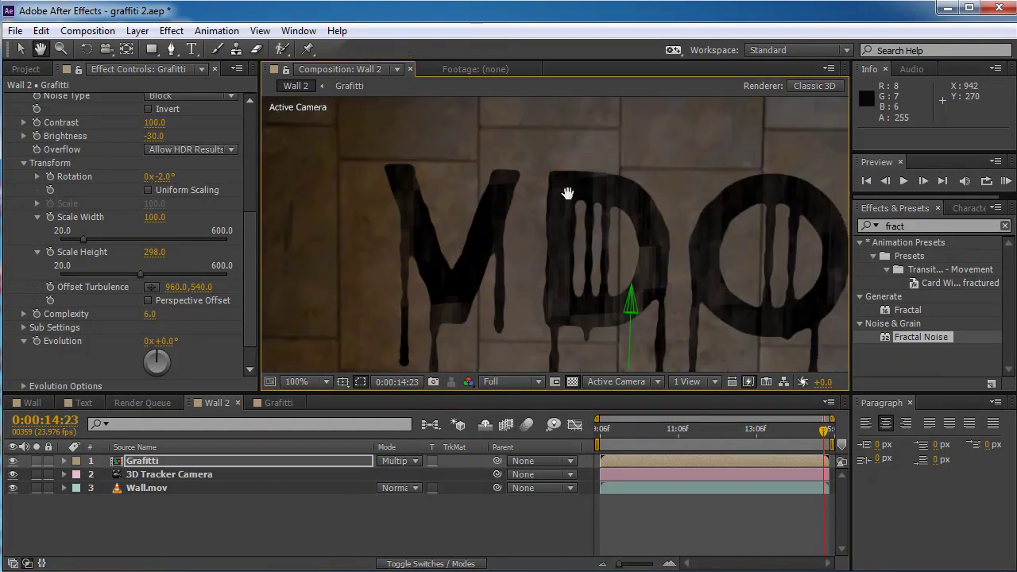
scroll(521, 188, up, 2)
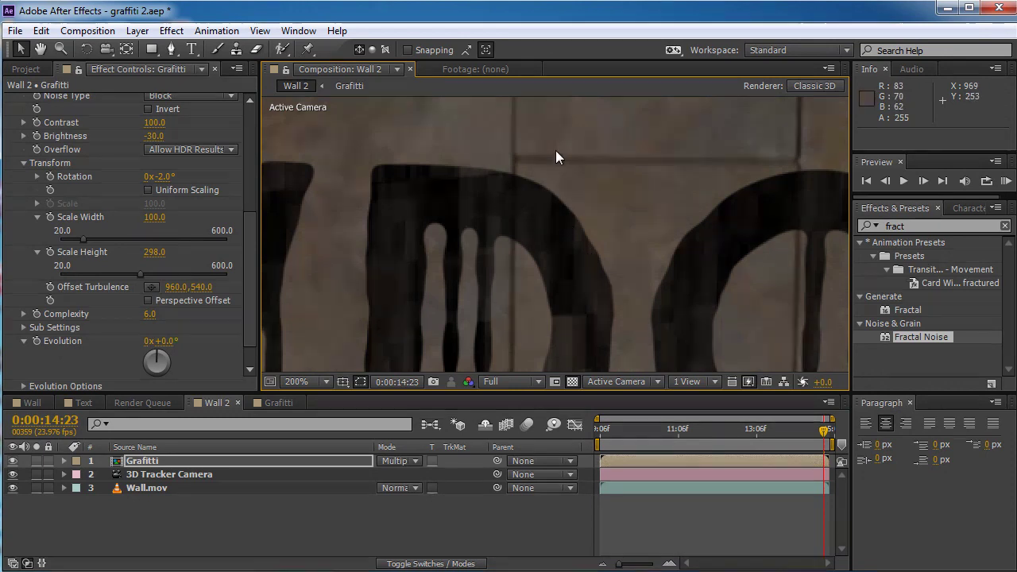
Apply Fast Blur to the Grafitti layer with a Blurriness of 1.0.
click(866, 225)
text(fast)
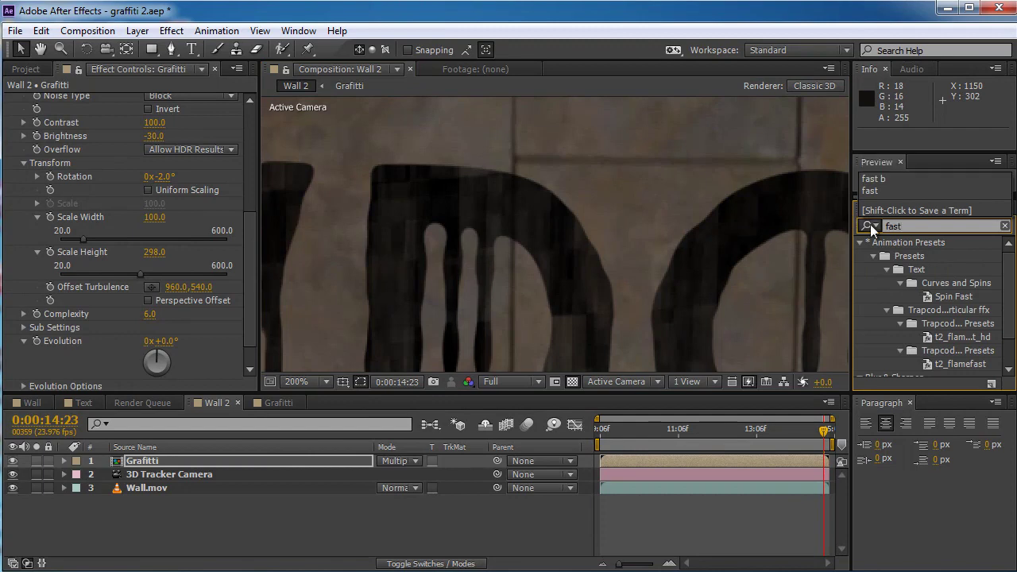
scroll(916, 272, down, 3)
drag(916, 271, 662, 236)
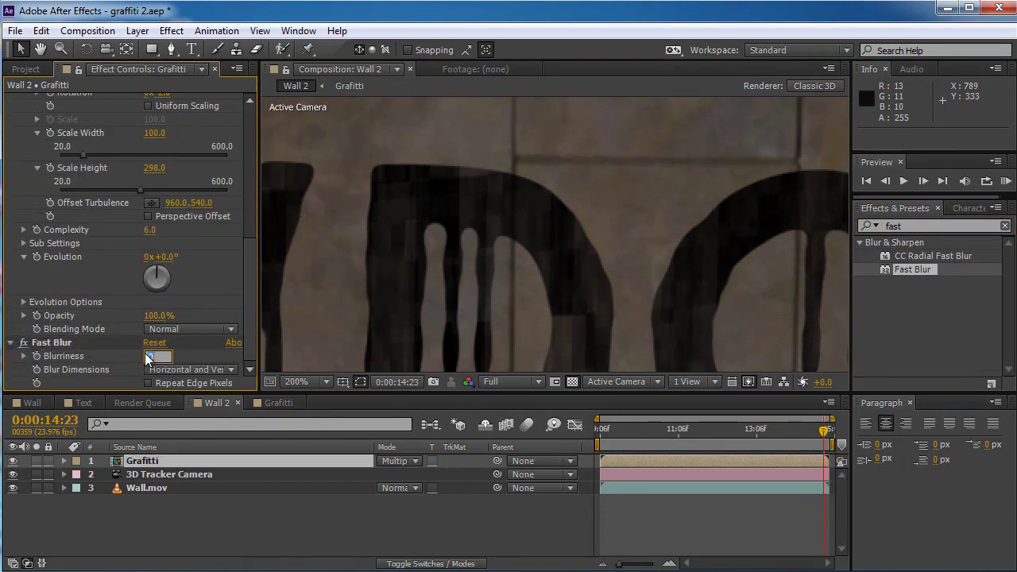
key(Return)
drag(147, 357, 150, 358)
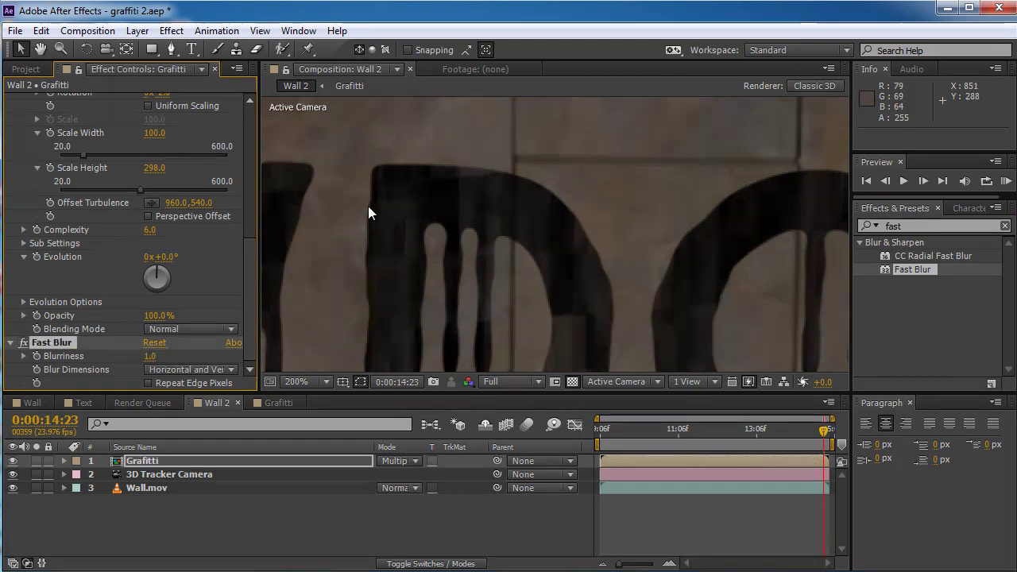
key(comma)
scroll(493, 252, down, 2)
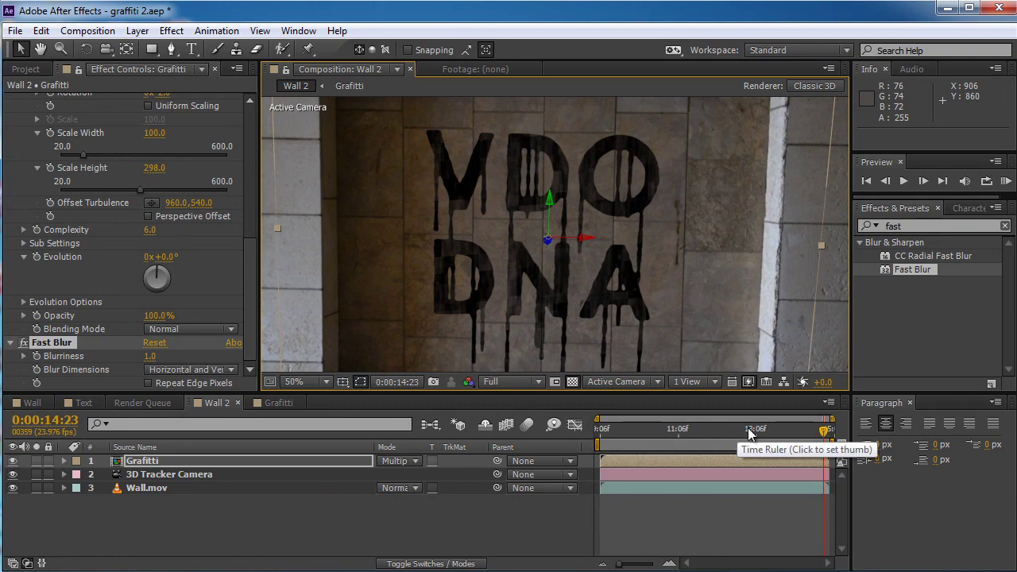
Enable motion blur for the Grafitti layer and the composition, checking the letter O up close at 0:00:11:07.
click(711, 429)
drag(661, 434, 679, 434)
click(495, 383)
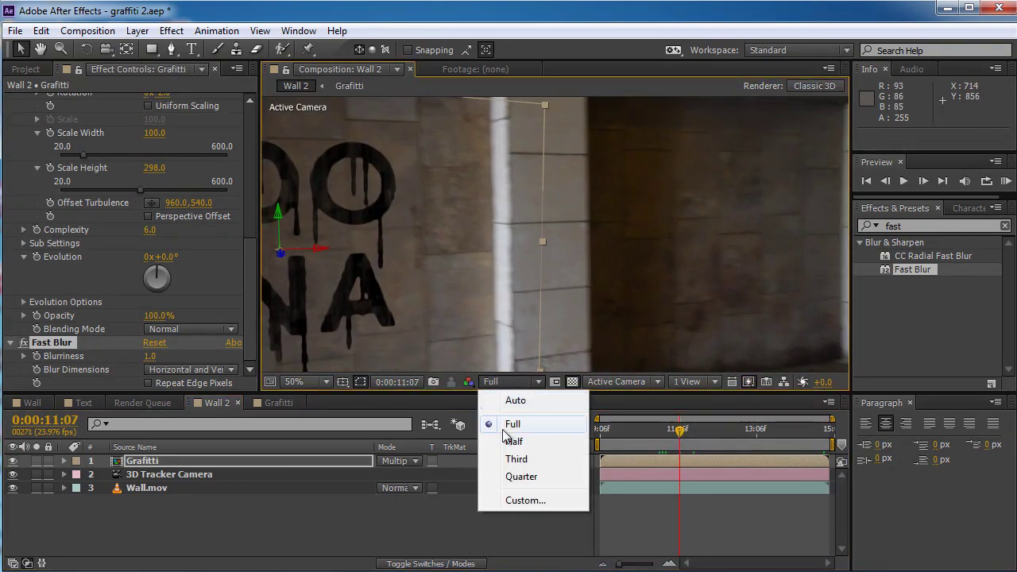
click(508, 424)
scroll(380, 195, up, 3)
scroll(381, 195, down, 3)
drag(380, 196, 484, 246)
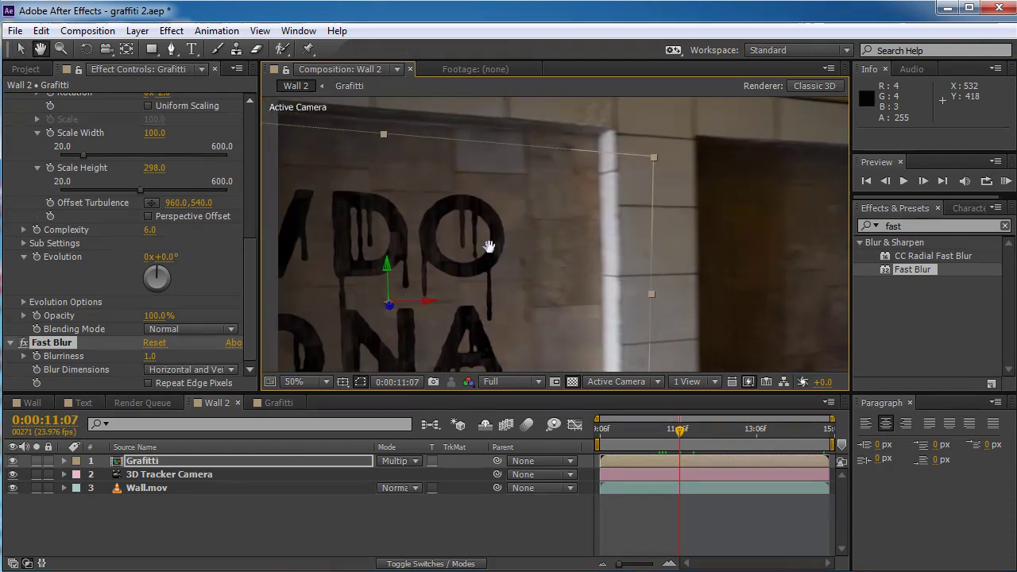
scroll(489, 247, up, 2)
key(F4)
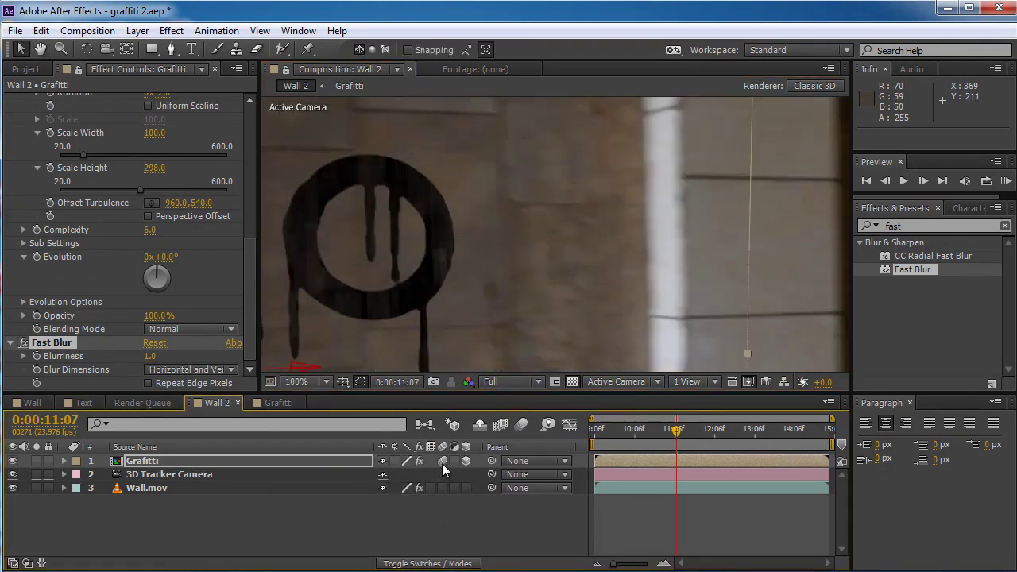
click(525, 420)
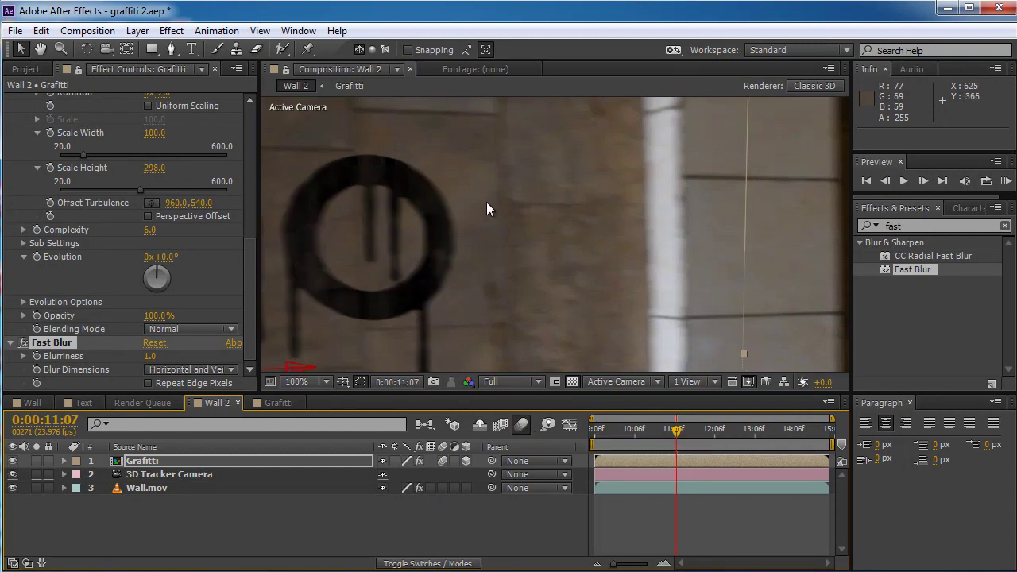
Try a Shutter Angle of 90° in the Wall 2 composition's motion blur settings and return it to 180°.
click(88, 30)
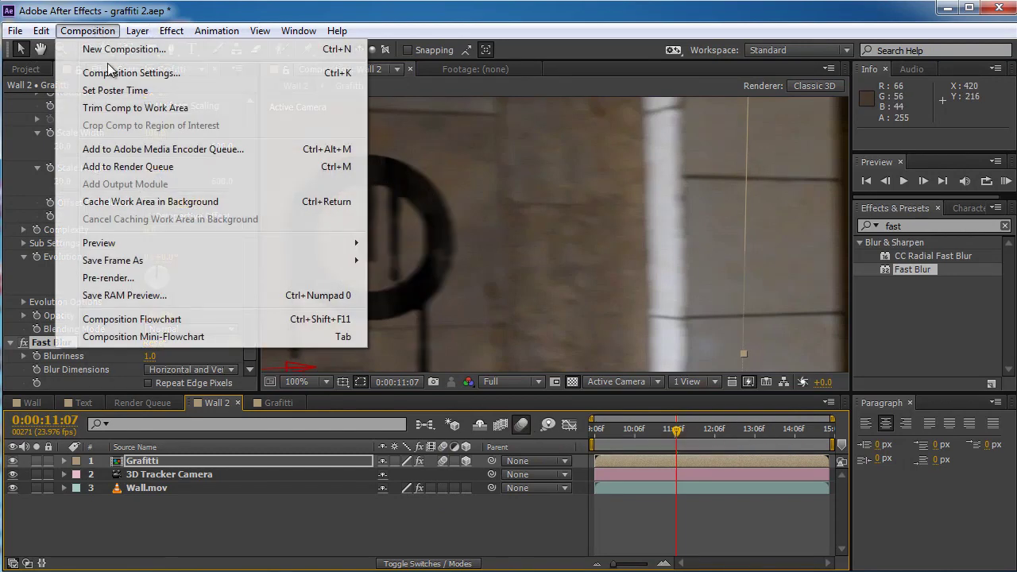
click(159, 72)
click(276, 134)
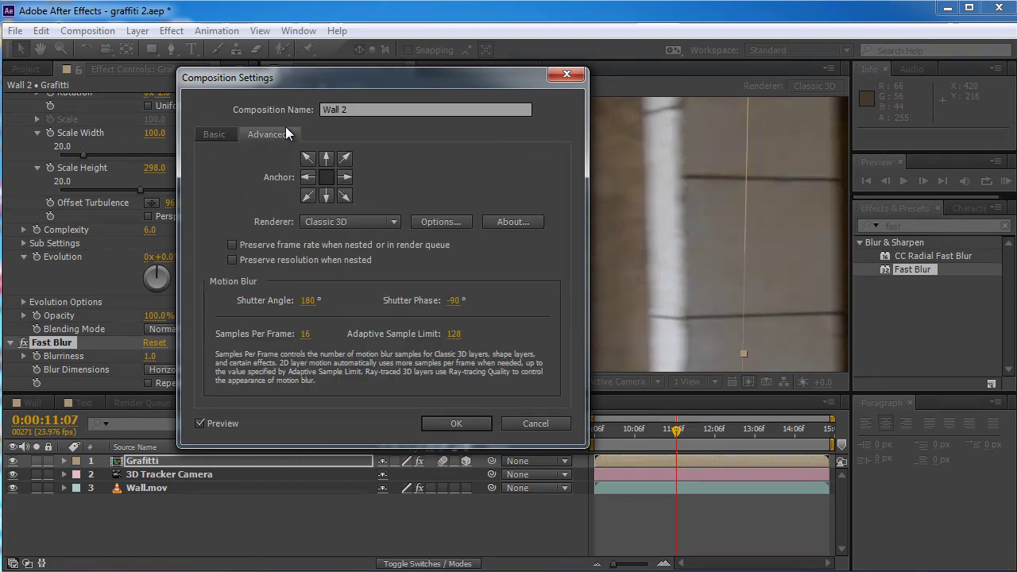
drag(330, 79, 654, 108)
click(630, 333)
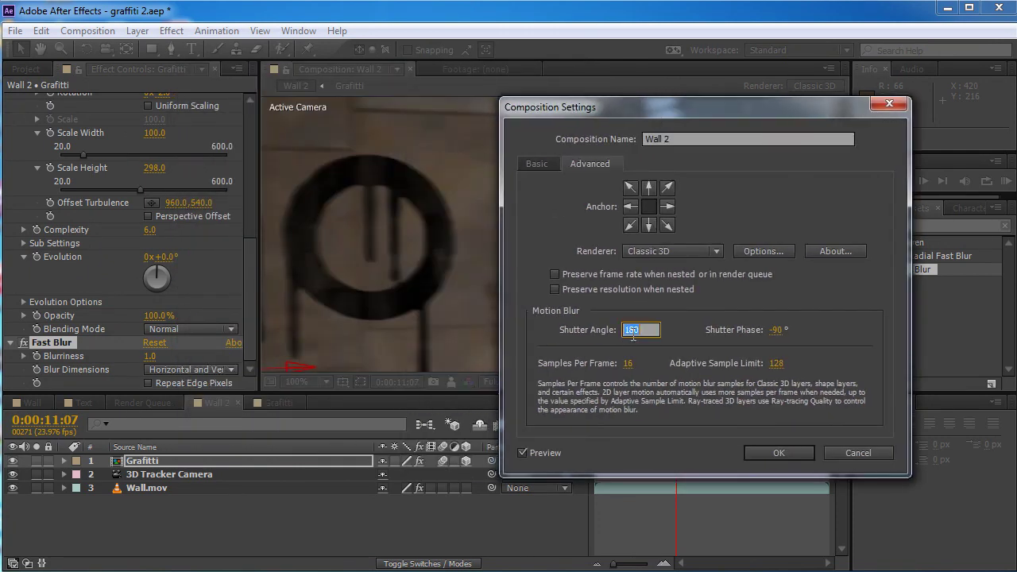
text(90)
key(Tab)
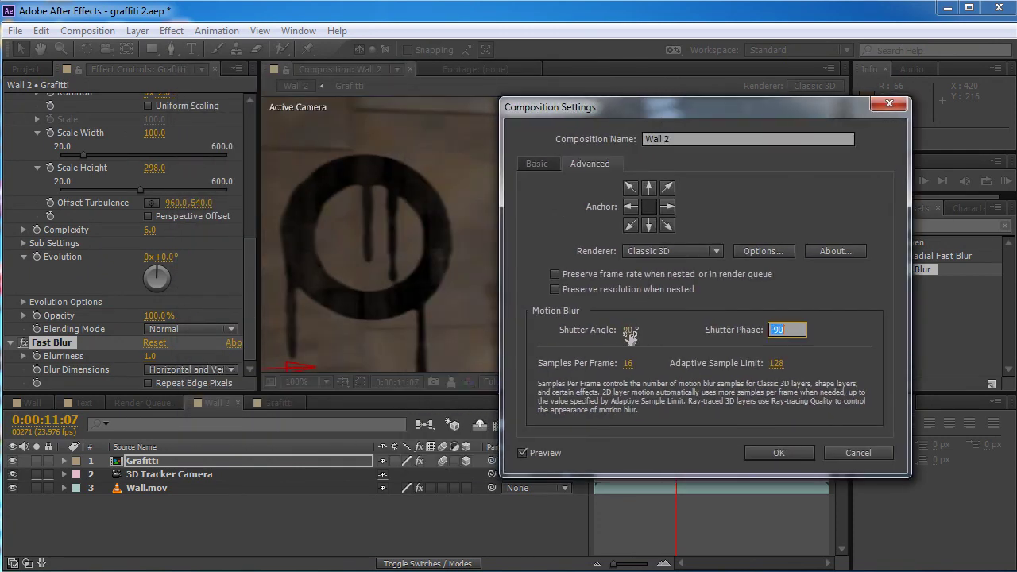
click(632, 329)
text(1)
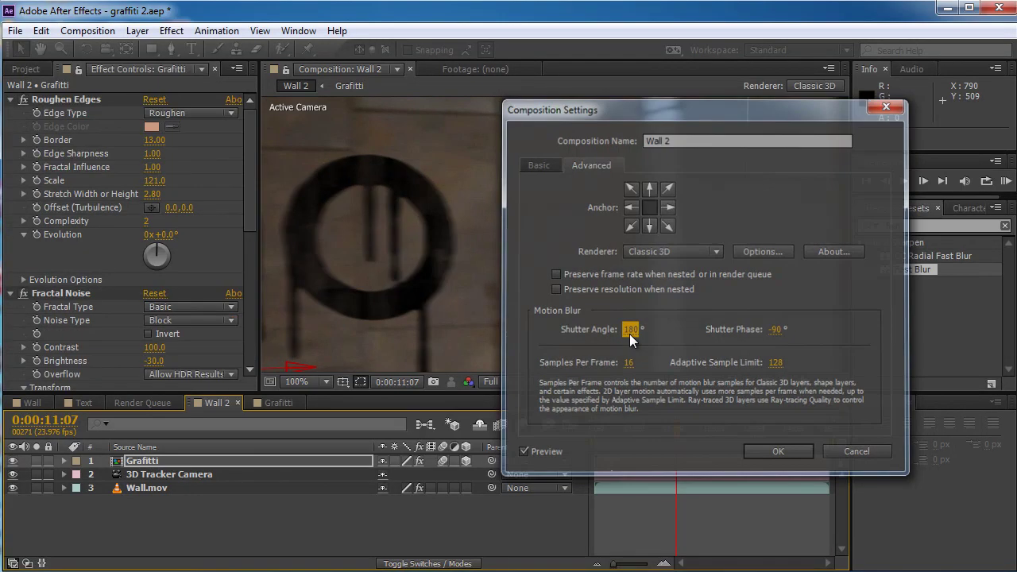
key(Return)
Lower the preview resolution to Half and play back the Wall 2 composition in an enlarged viewer.
key(comma)
key(comma)
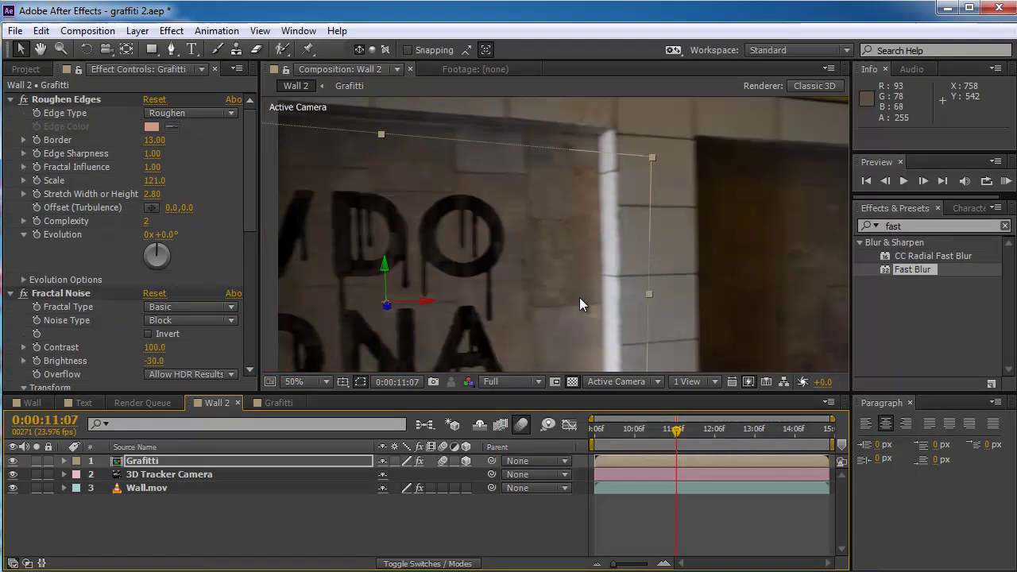
click(523, 377)
click(535, 430)
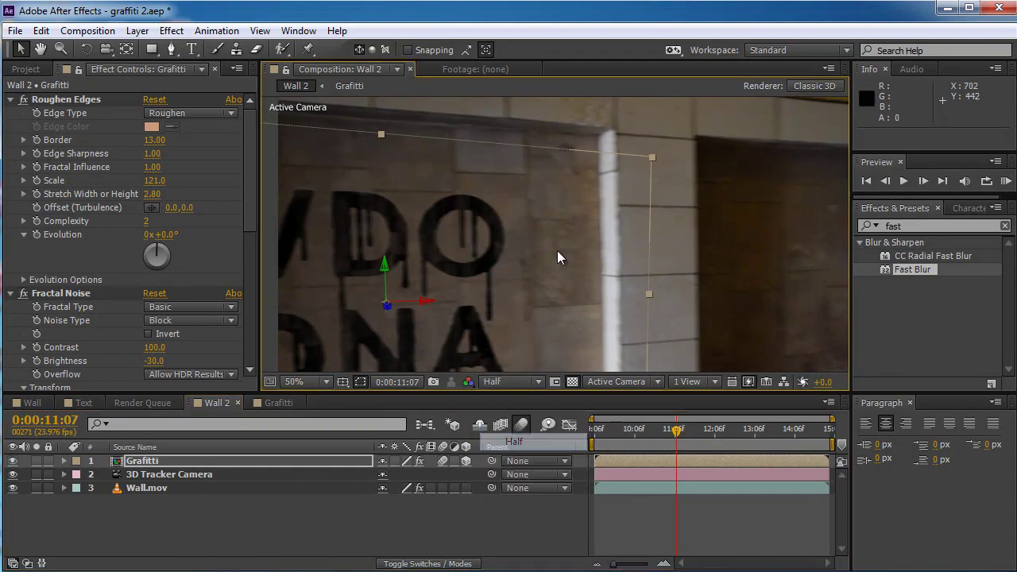
key(grave)
key(space)
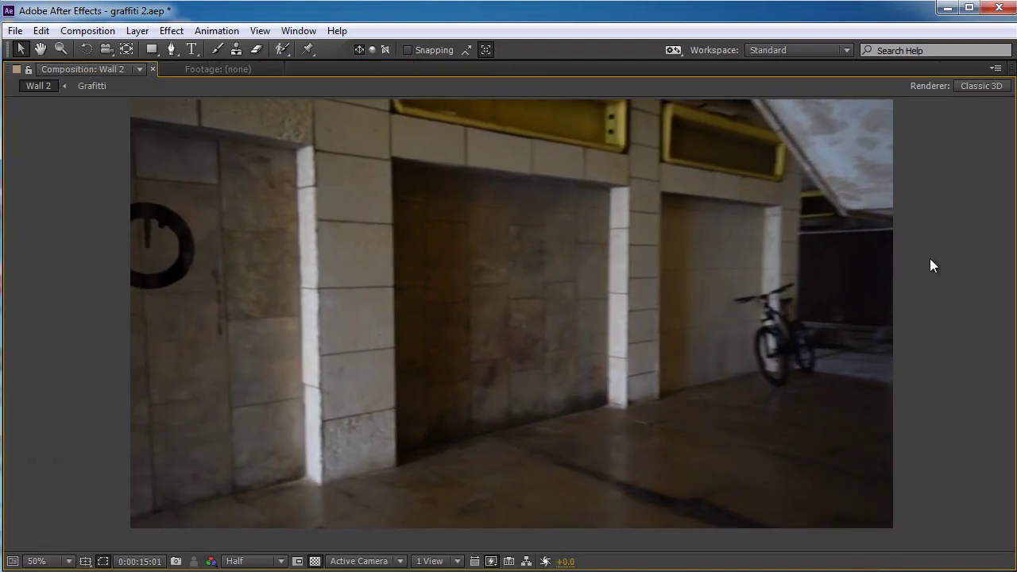
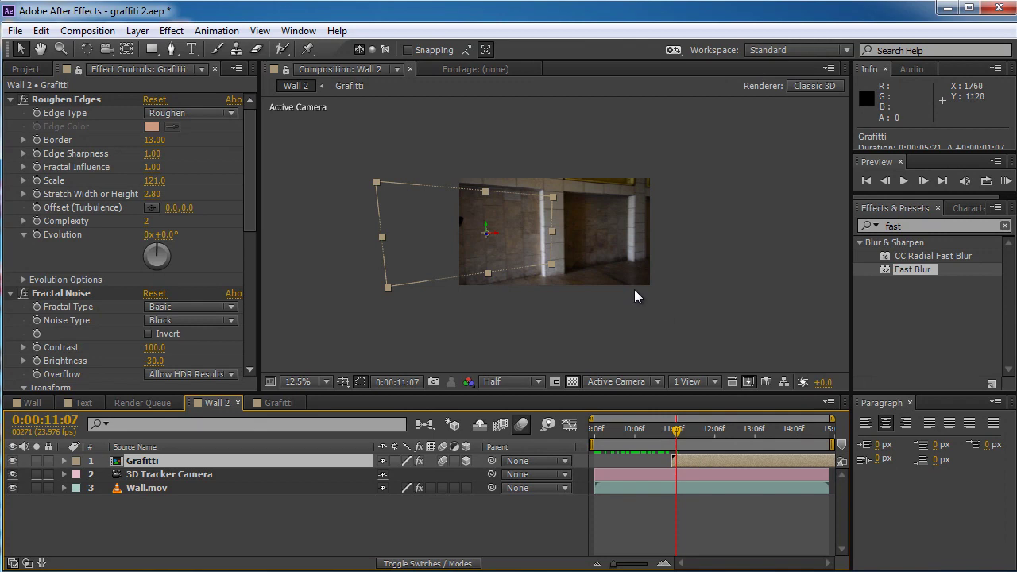
Play back the enlarged composition again to check the drip animation with the Grafitti layer's later start.
key(grave)
key(space)
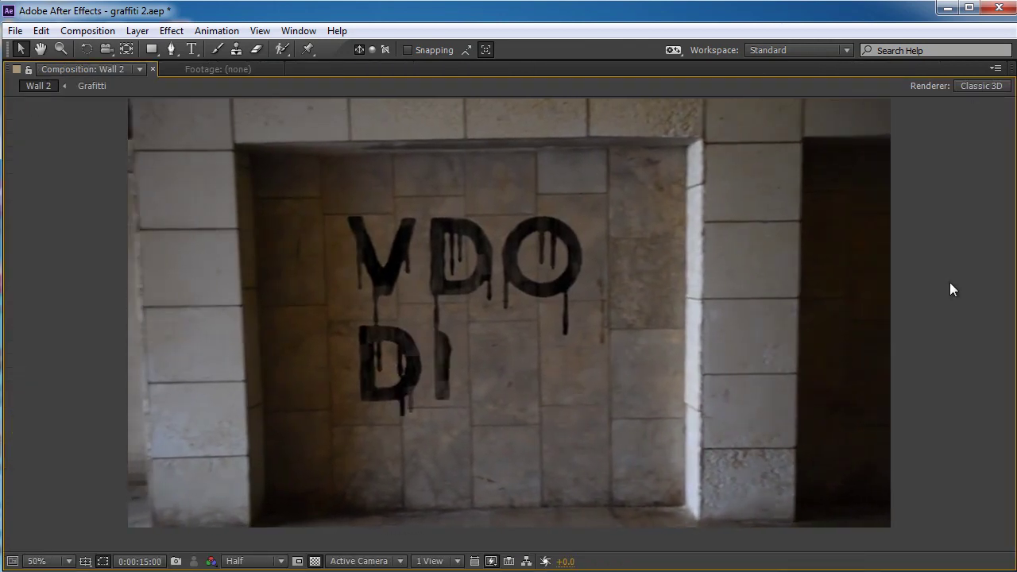
Stop the playback and return the composition viewer to its normal size with the whole frame shown at 25%.
key(space)
key(grave)
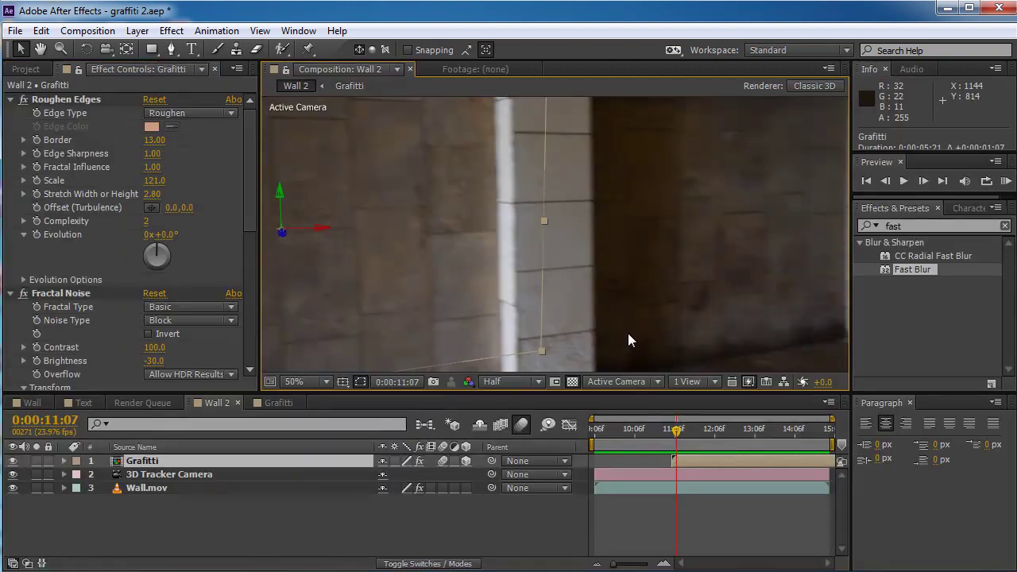
key(comma)
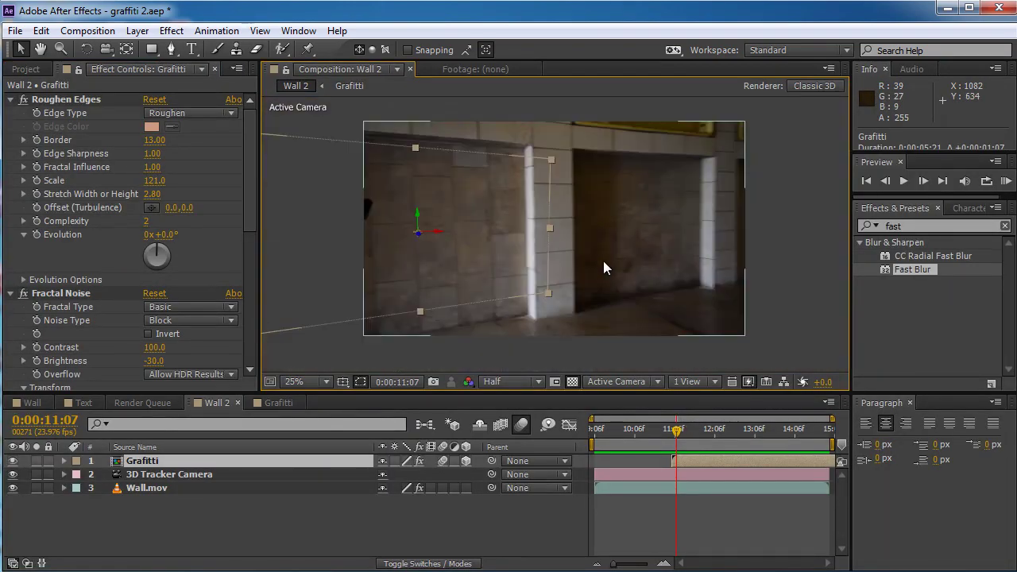
Add an adjustment layer at the top of the Wall 2 composition and apply the Curves effect to it.
click(256, 463)
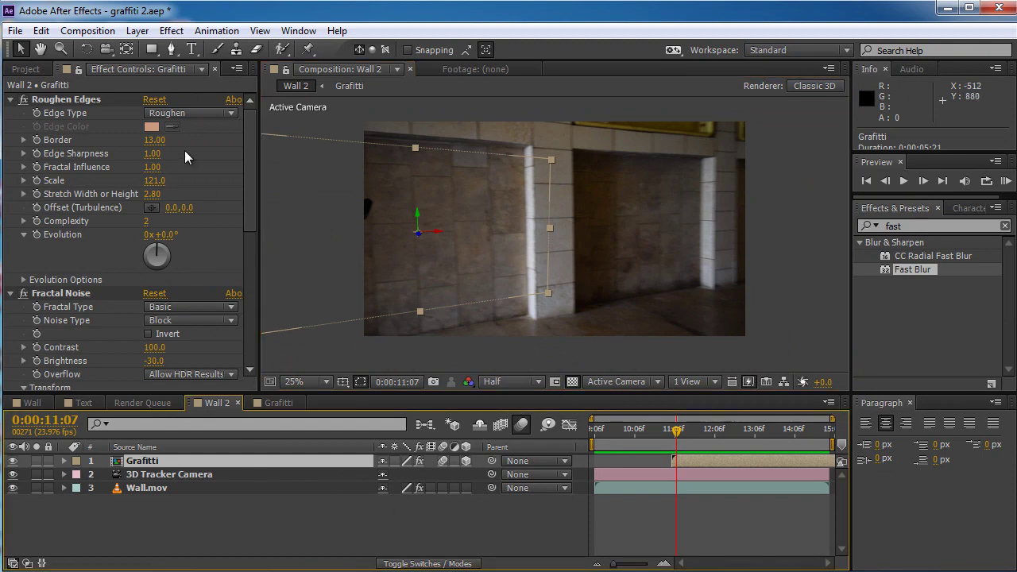
click(137, 31)
mouse_move(159, 49)
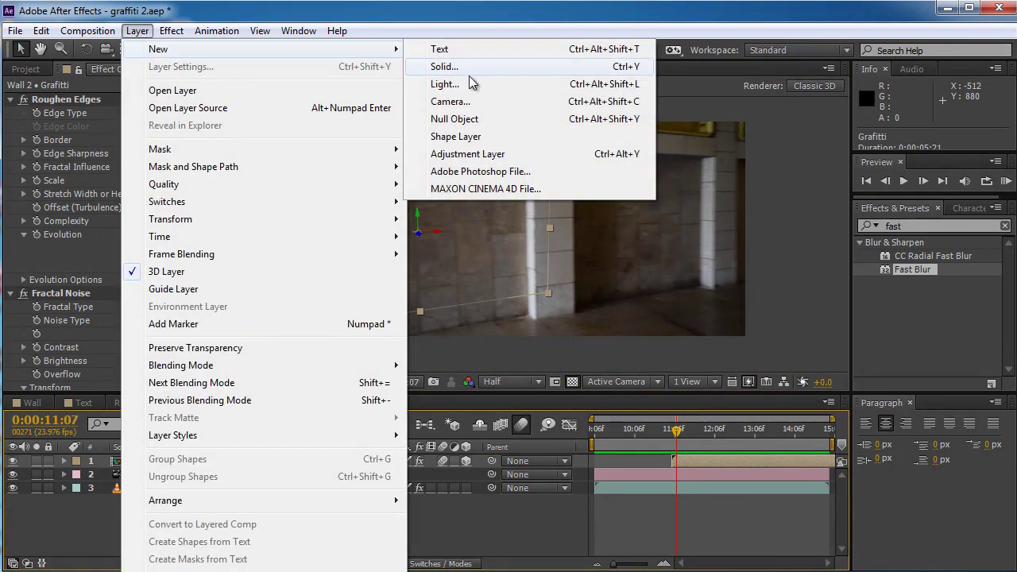
click(505, 152)
click(860, 225)
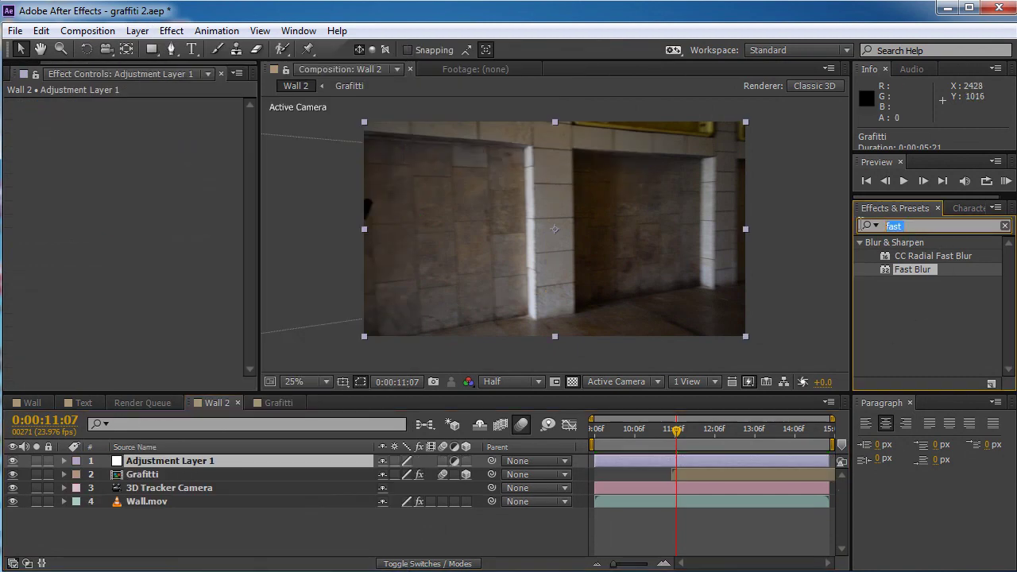
text(curves)
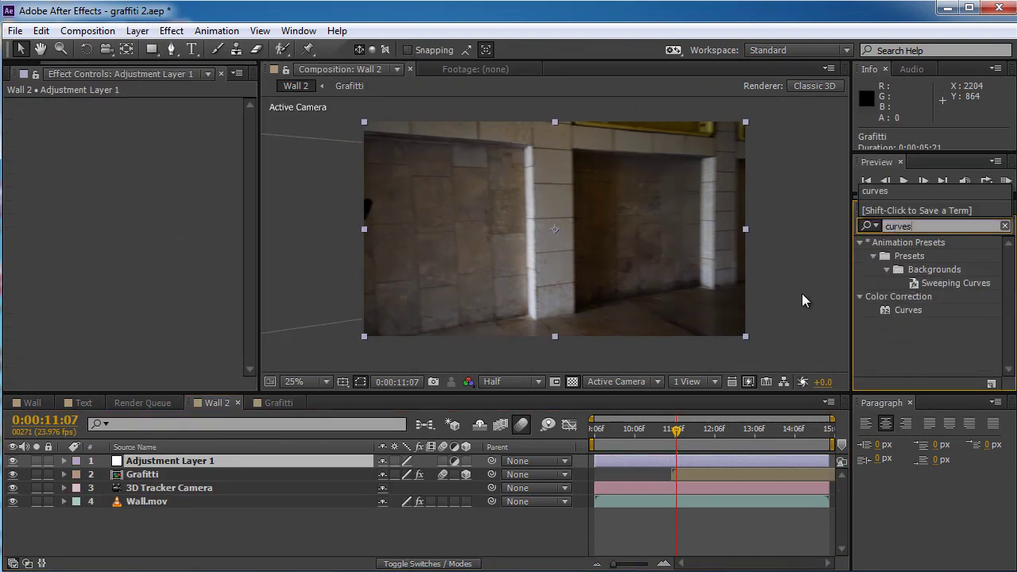
drag(909, 310, 482, 175)
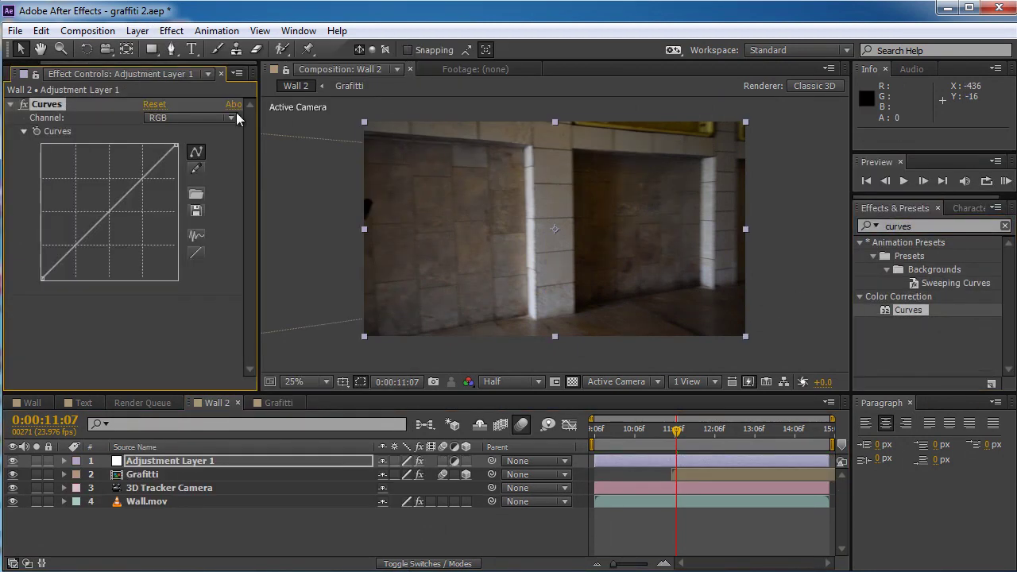
Lower the midtones of the Red channel slightly in the adjustment layer's Curves effect.
click(213, 119)
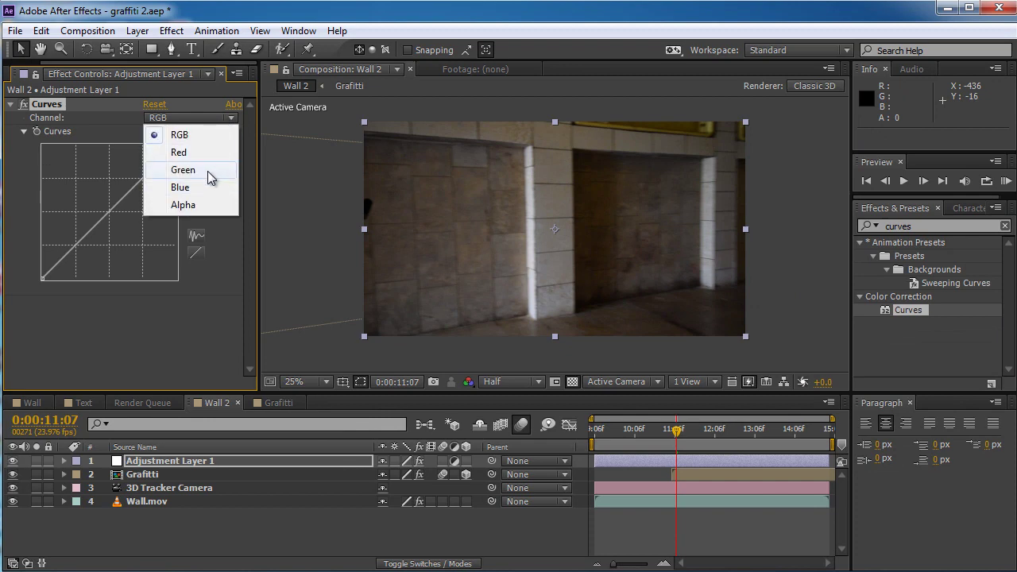
click(214, 153)
drag(112, 214, 112, 218)
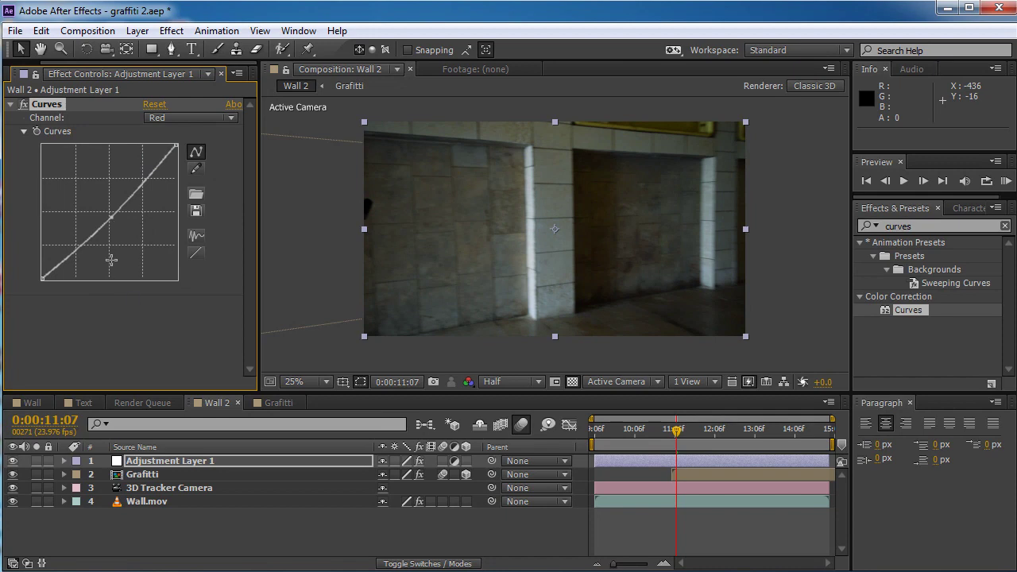
With the frame at 0:00:12:18, shape the Green channel curve with lowered shadows, an anchored midpoint and slightly raised highlights.
click(199, 119)
click(183, 167)
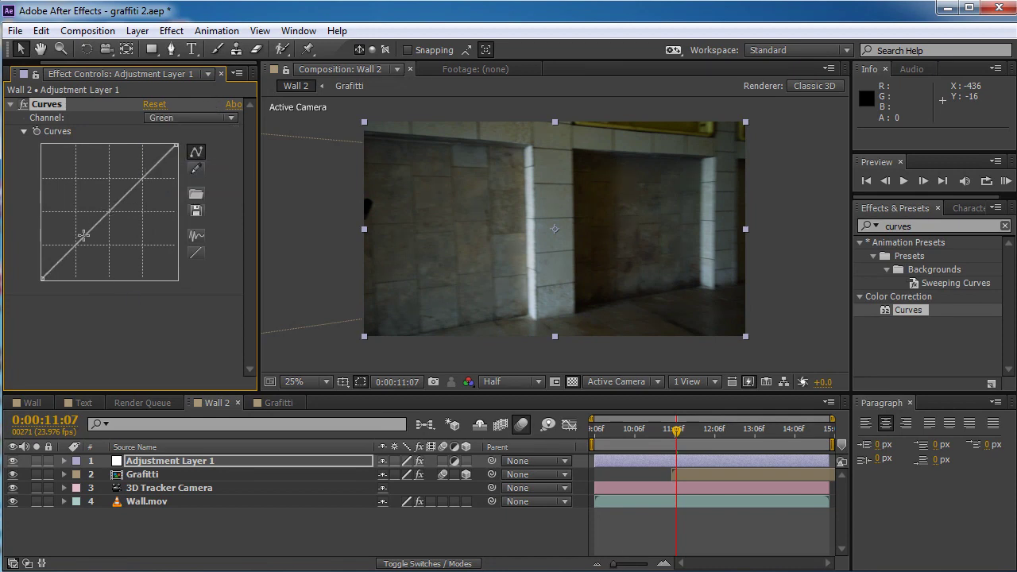
drag(675, 429, 734, 429)
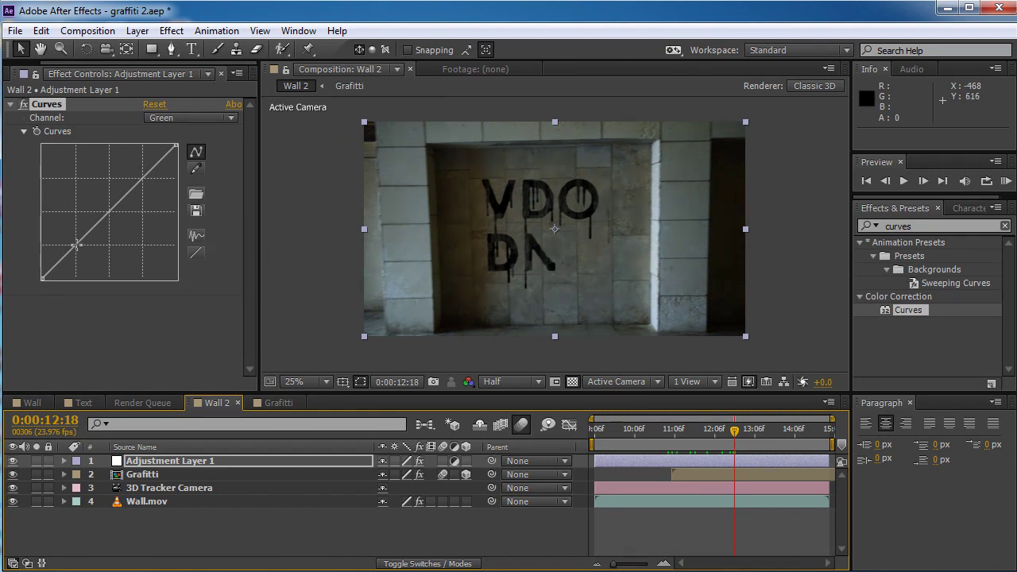
click(77, 248)
click(111, 210)
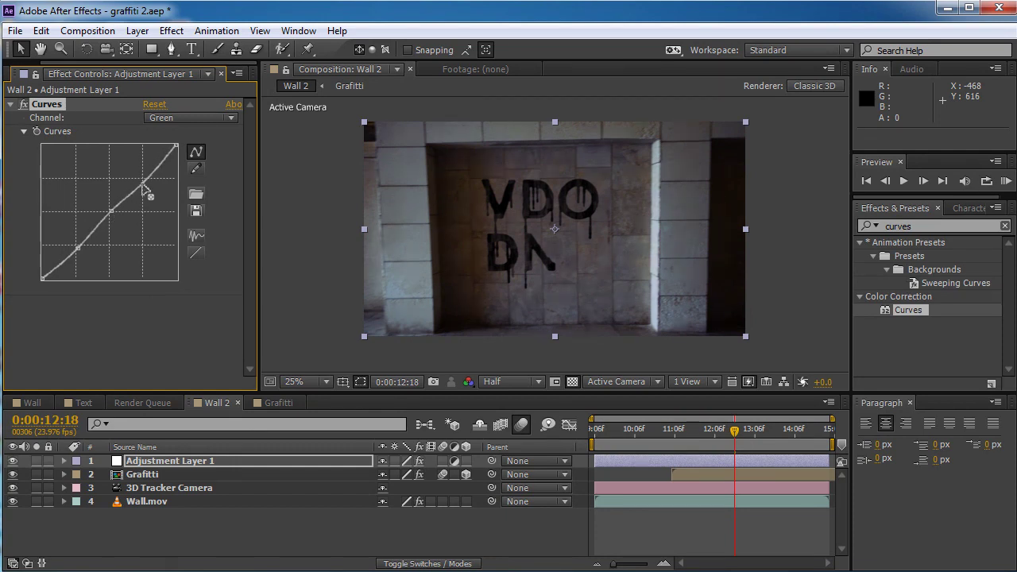
drag(82, 247, 80, 251)
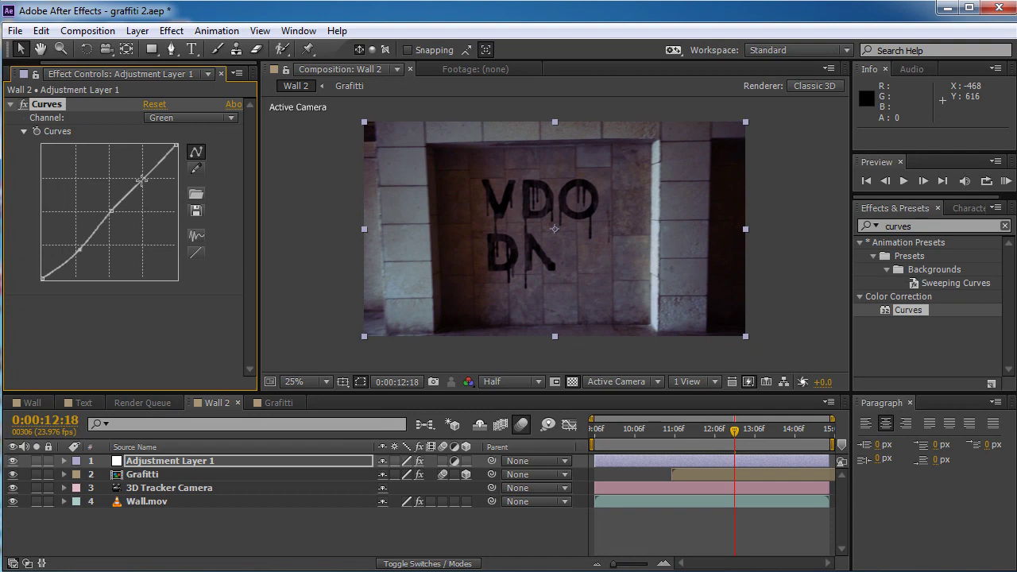
drag(142, 181, 144, 178)
Lower the midtones of the Blue channel slightly in the Curves effect.
click(191, 118)
click(171, 186)
drag(109, 206, 113, 222)
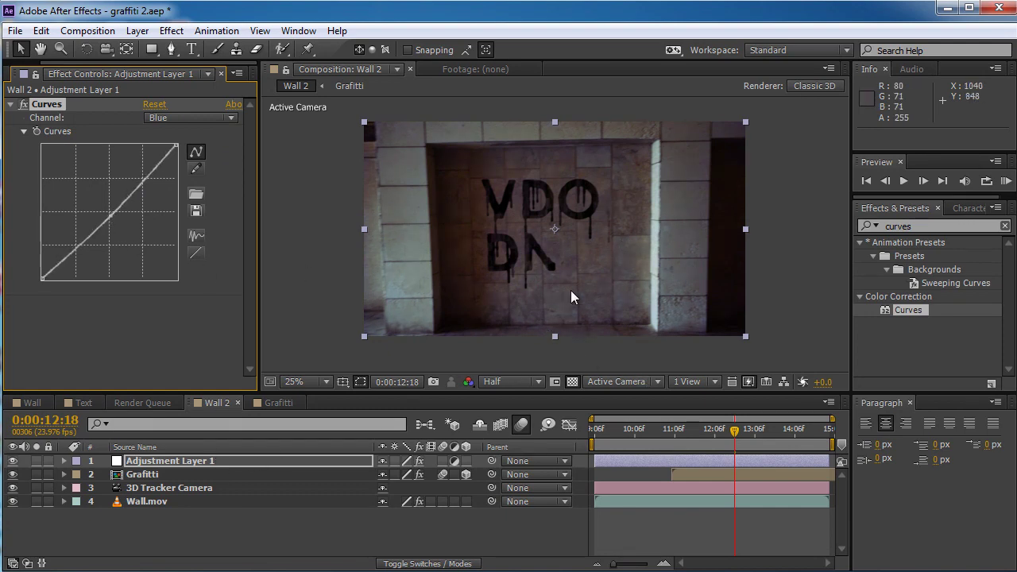
Play back the color-graded Wall 2 composition in an enlarged viewer at 50% zoom.
key(grave)
key(period)
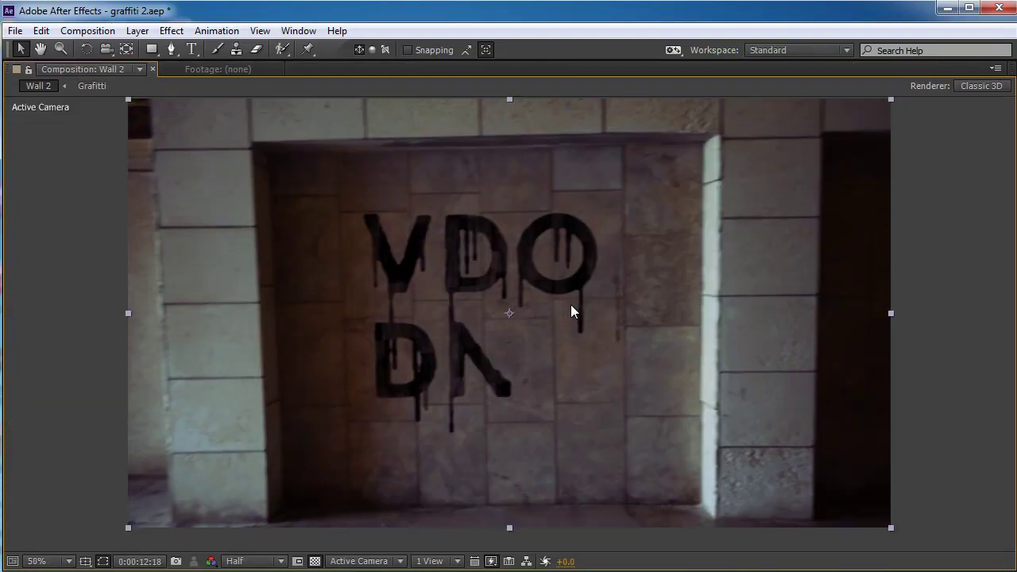
key(space)
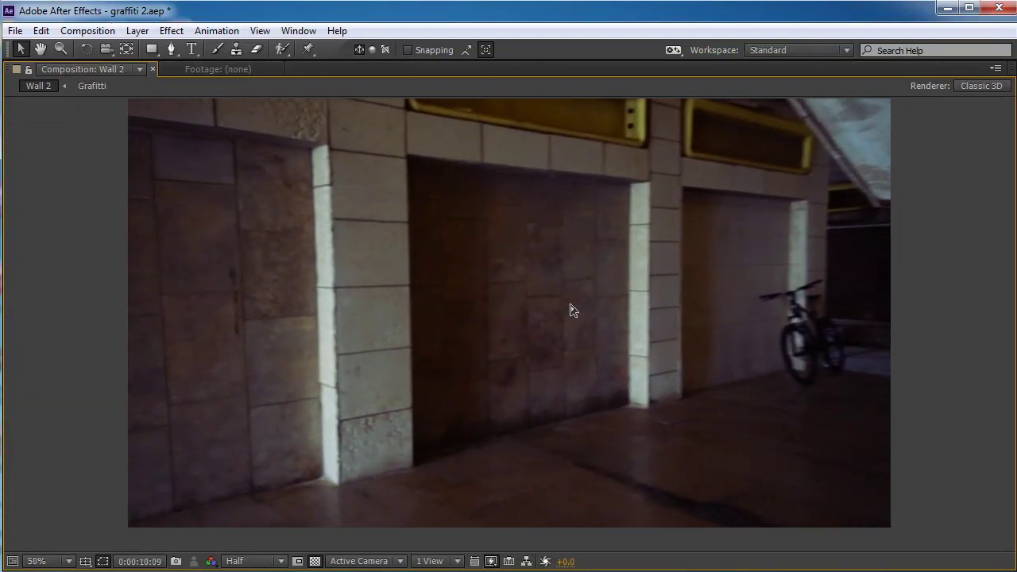